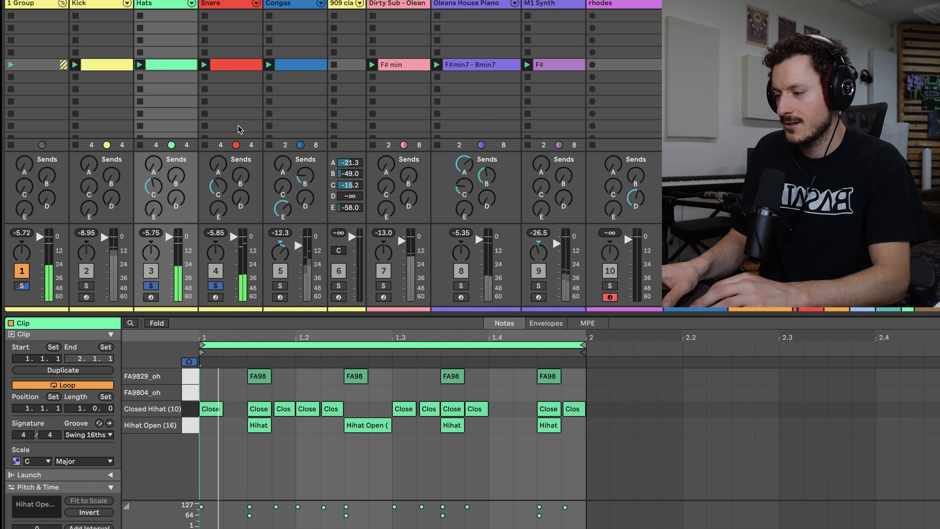
Solo the Kick, Congas, Dirty Sub, M1 Synth and Oleans House Piano tracks in turn to hear the layers build up.
{"action": "left_click", "coordinate": [88, 286]}
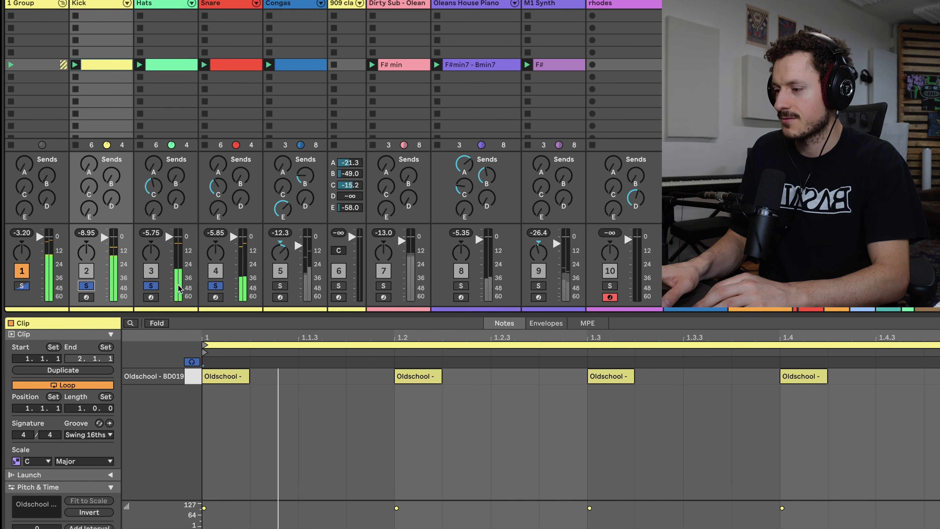
{"action": "left_click", "coordinate": [280, 286]}
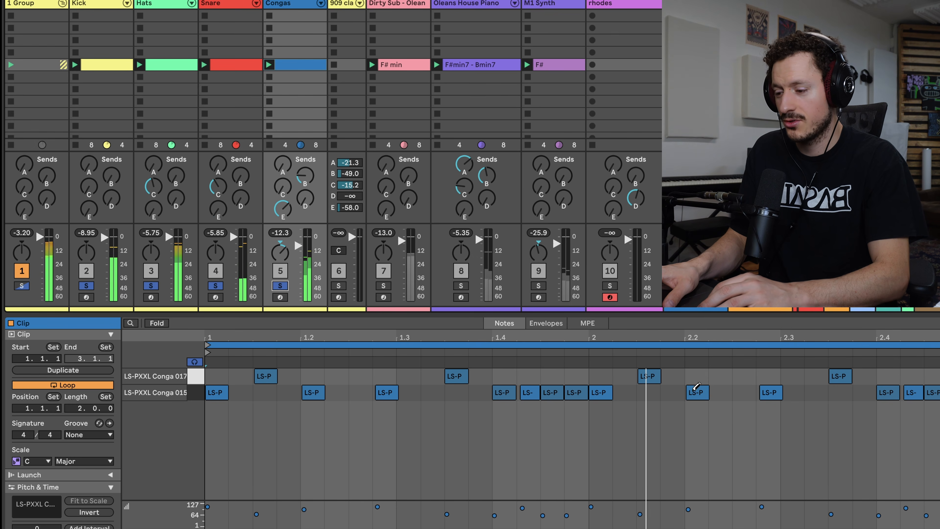
{"action": "left_click", "coordinate": [384, 286]}
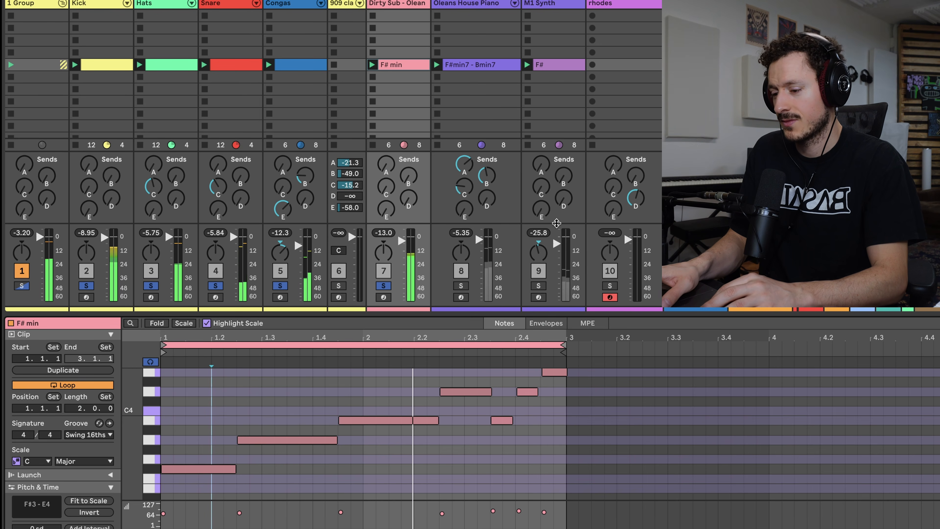
{"action": "left_click", "coordinate": [538, 286]}
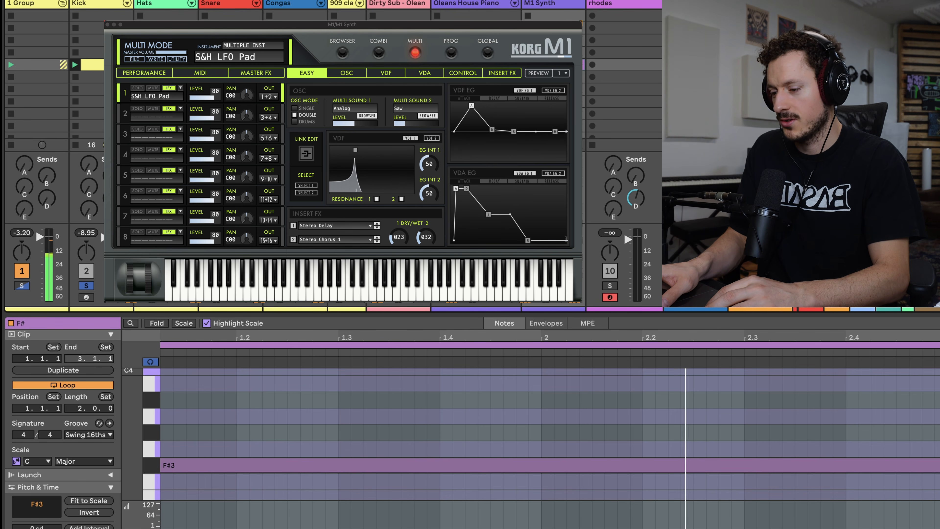
{"action": "left_click", "coordinate": [462, 290]}
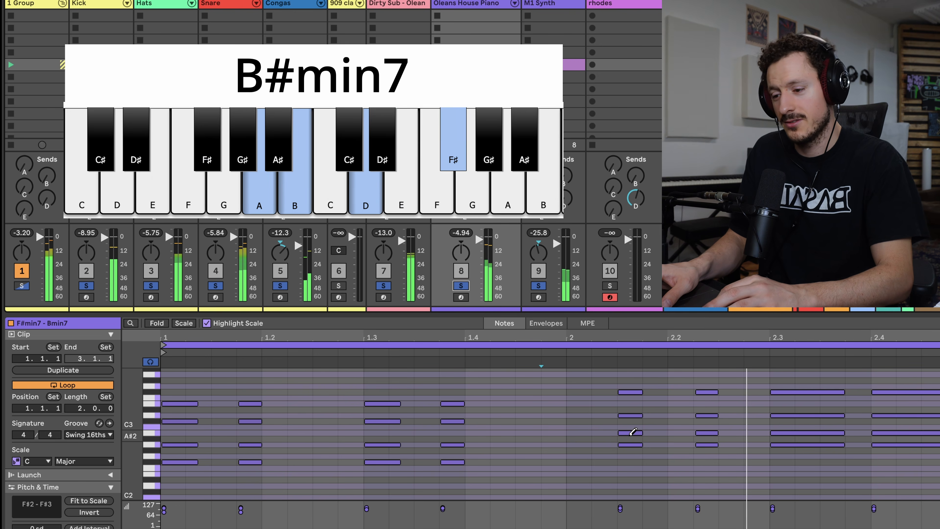
{"action": "scroll", "coordinate": [630, 119], "scroll_direction": "down", "scroll_amount": 3}
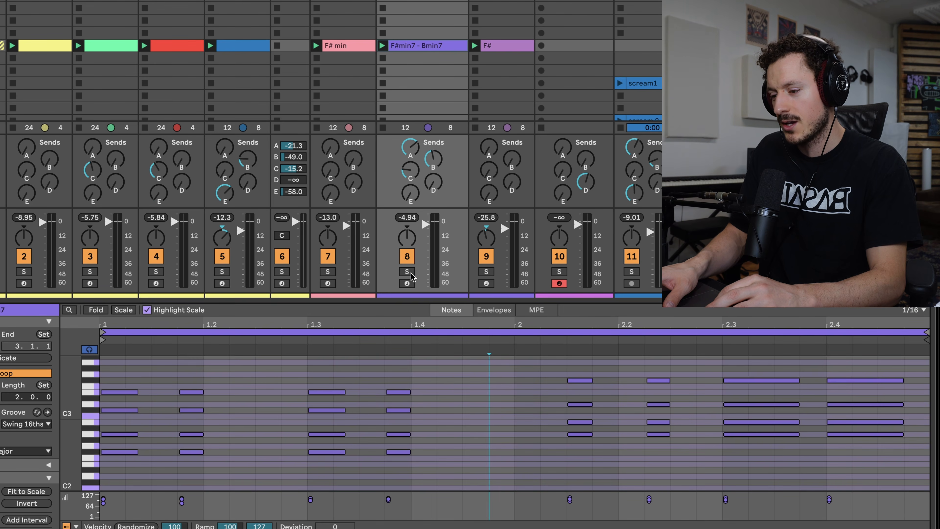
Listen to the Oleans House Piano track soloed and copy its F#min7 - Bmin7 clip to the same scene on the rhodes track.
{"action": "left_click", "coordinate": [409, 273]}
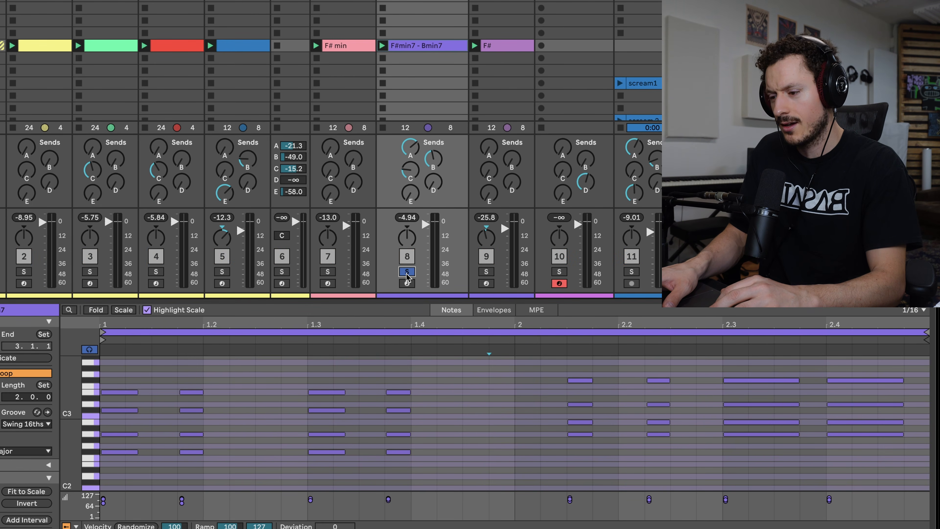
{"action": "key", "text": "space"}
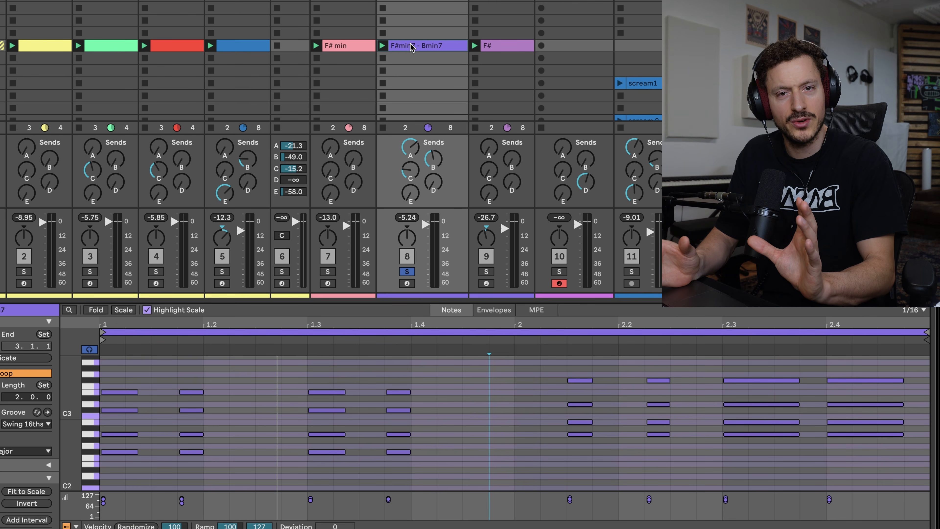
{"action": "left_click", "coordinate": [410, 43]}
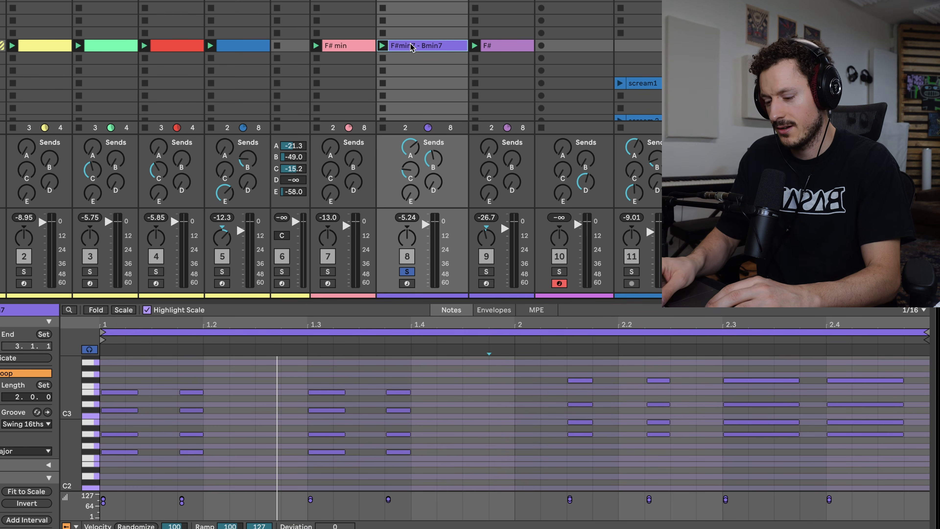
{"action": "left_click", "coordinate": [560, 45]}
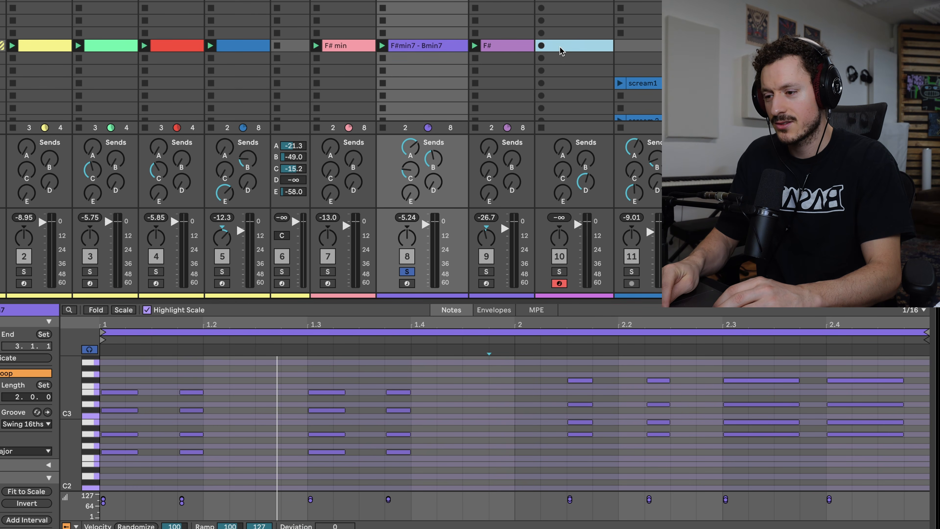
{"action": "key", "text": "ctrl+v"}
Check the rhodes track's Lounge Lizard EP-4 instrument, solo the track and launch the copied clip.
{"action": "key", "text": "shift+Tab"}
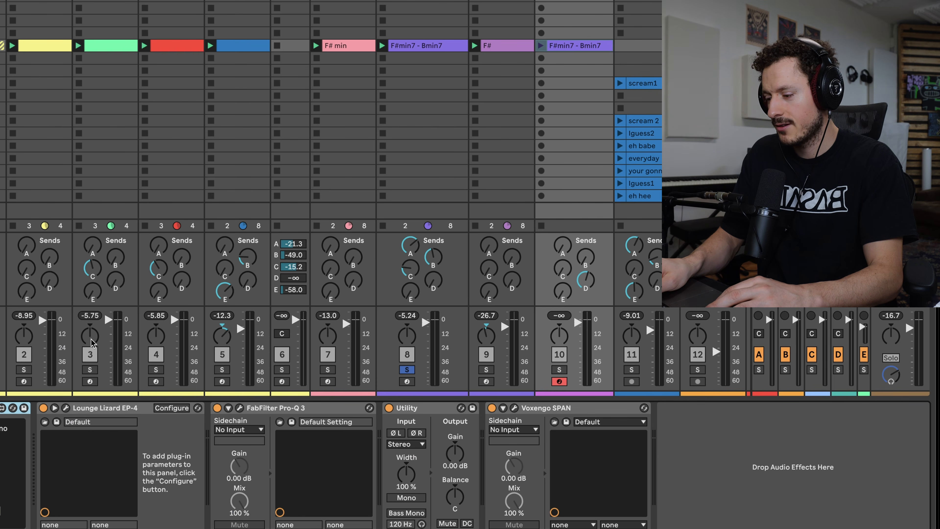
{"action": "left_click", "coordinate": [66, 407]}
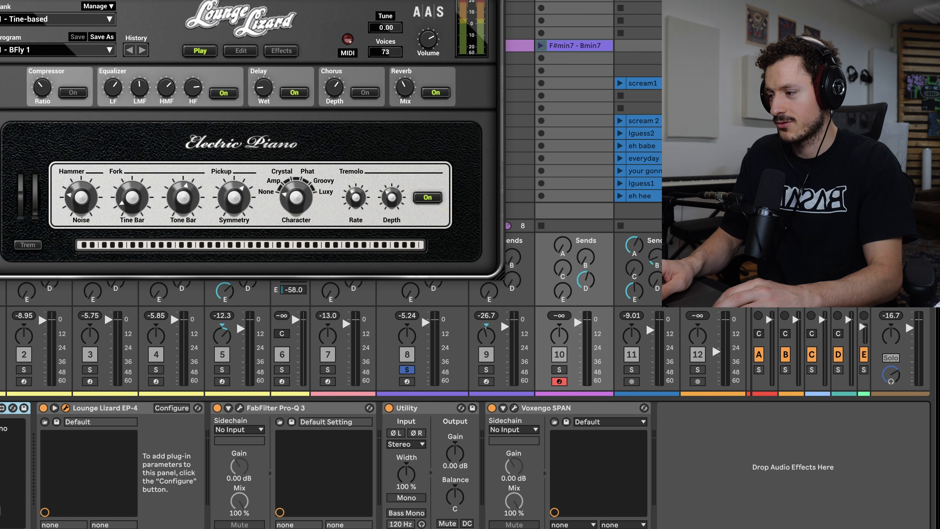
{"action": "key", "text": "super+w"}
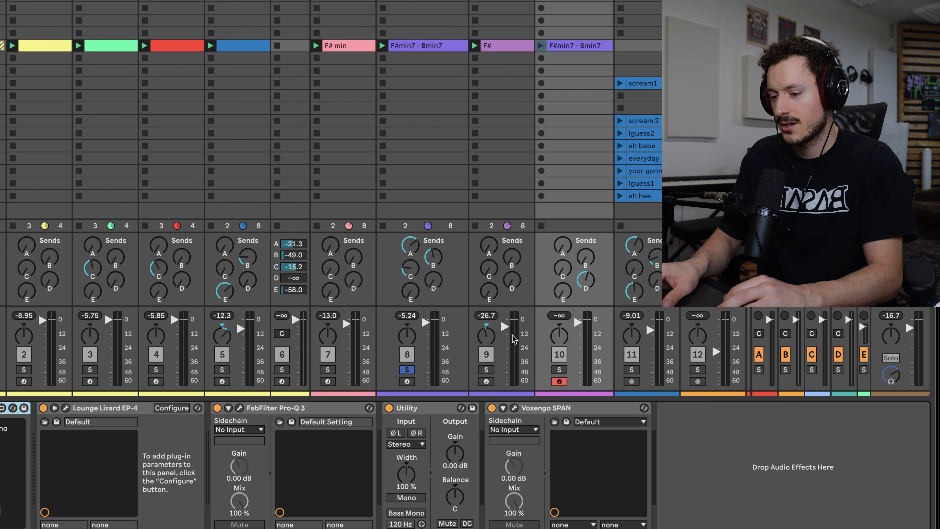
{"action": "left_click", "coordinate": [559, 369]}
{"action": "left_click", "coordinate": [541, 46]}
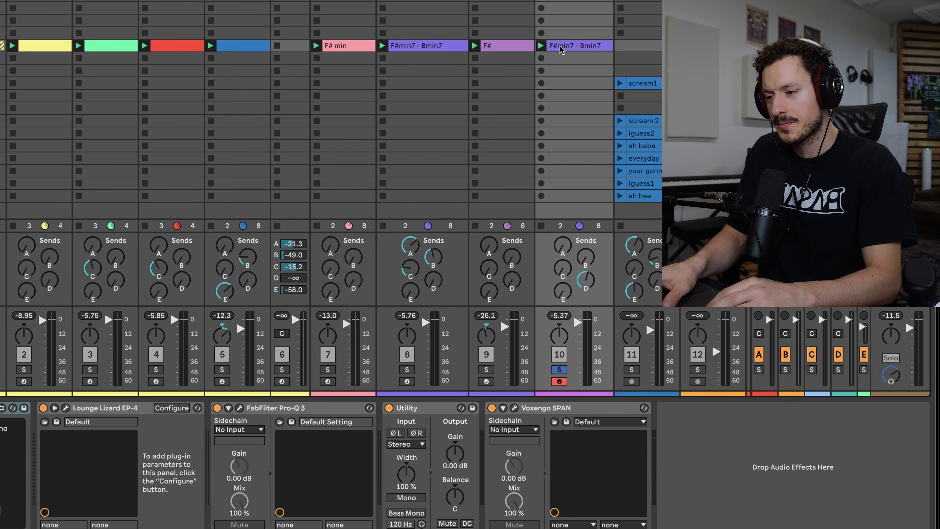
Lengthen the rhodes clip's chord notes so F#min7 fills bar 1 and Bmin7 fills bar 2 as sustained chords.
{"action": "left_click", "coordinate": [561, 47]}
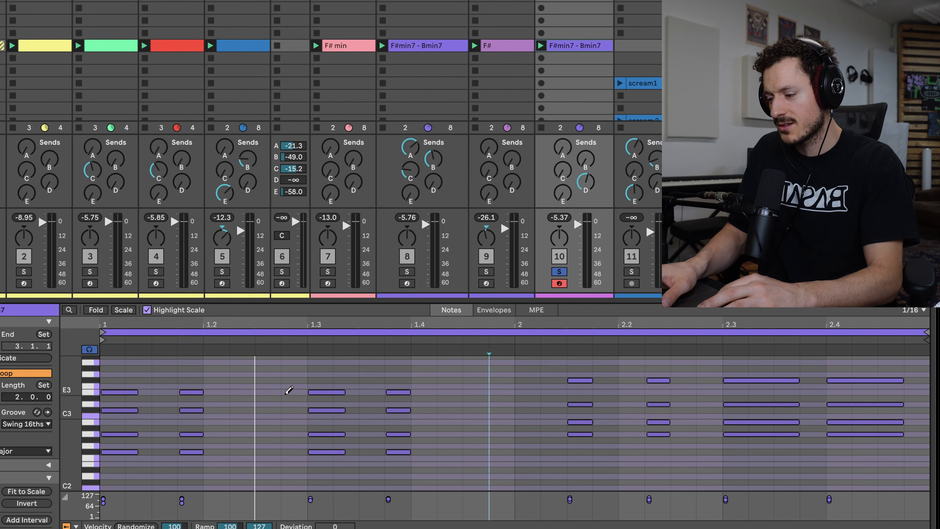
{"action": "key", "text": "b"}
{"action": "left_click", "coordinate": [151, 465]}
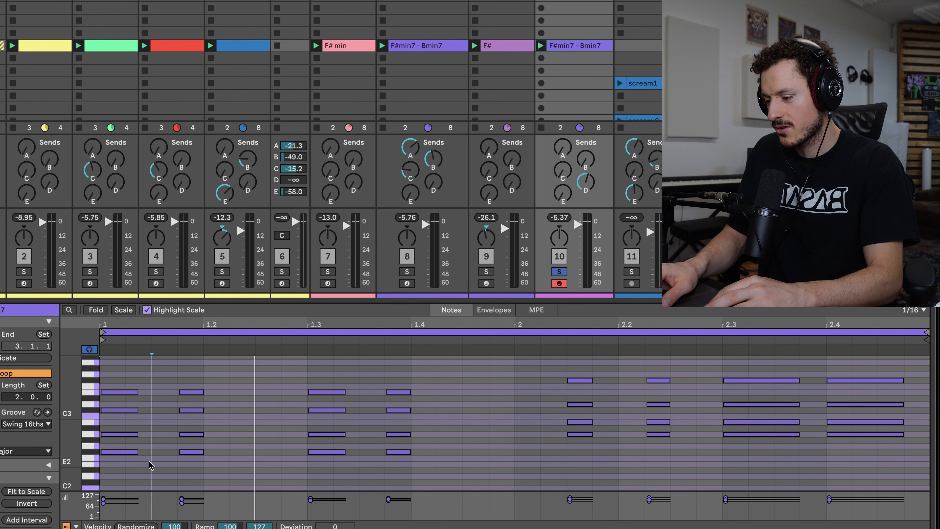
{"action": "left_click_drag", "start_coordinate": [145, 418], "coordinate": [512, 414]}
{"action": "left_click_drag", "start_coordinate": [595, 456], "coordinate": [516, 381]}
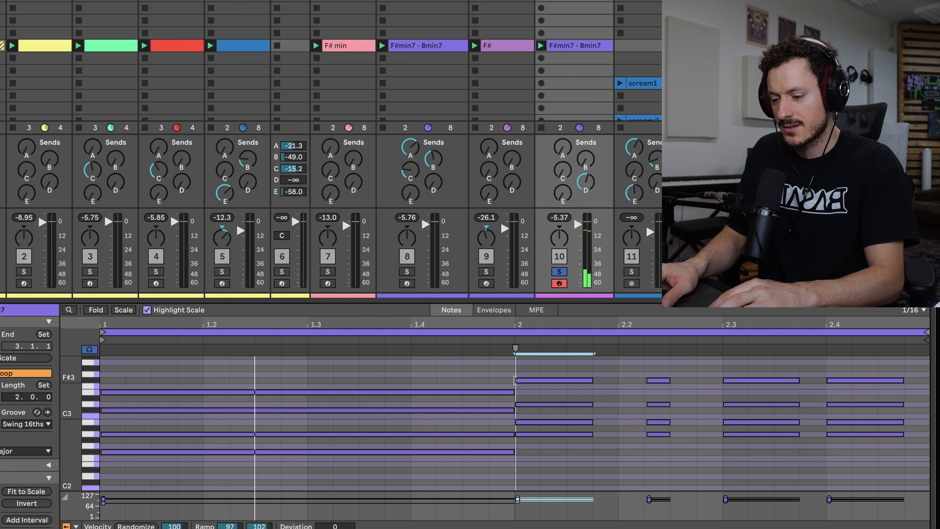
{"action": "left_click_drag", "start_coordinate": [591, 379], "coordinate": [921, 417]}
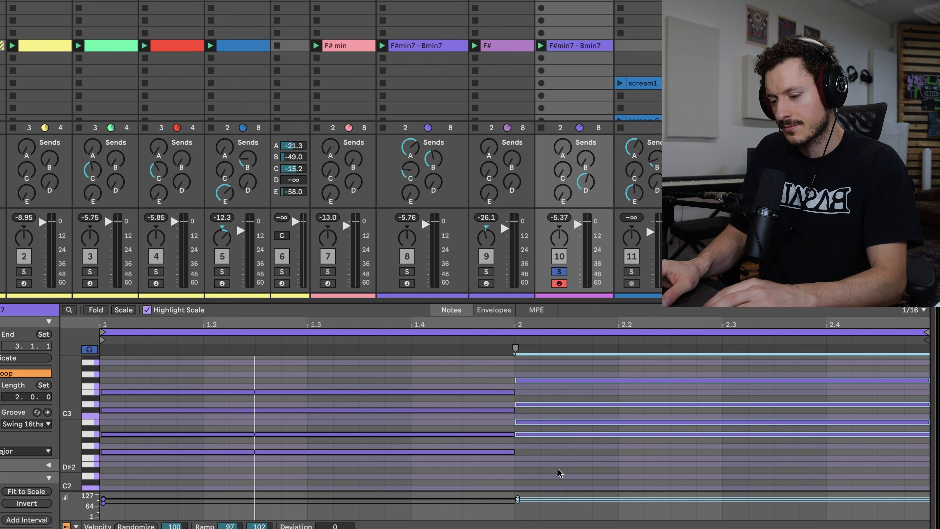
Lower the velocity of all notes in the rhodes clip to about 60 and play it back.
{"action": "key", "text": "ctrl+a"}
{"action": "left_click_drag", "start_coordinate": [518, 499], "coordinate": [519, 508]}
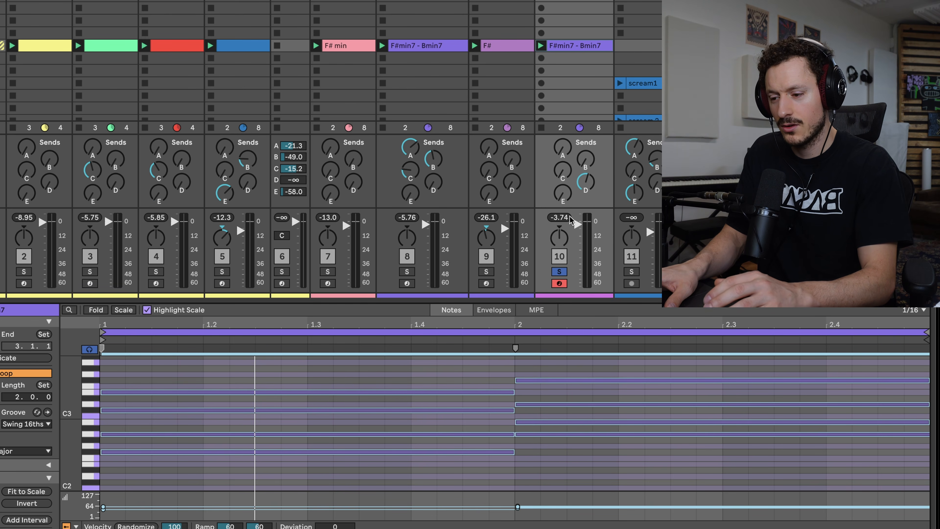
{"action": "key", "text": "space"}
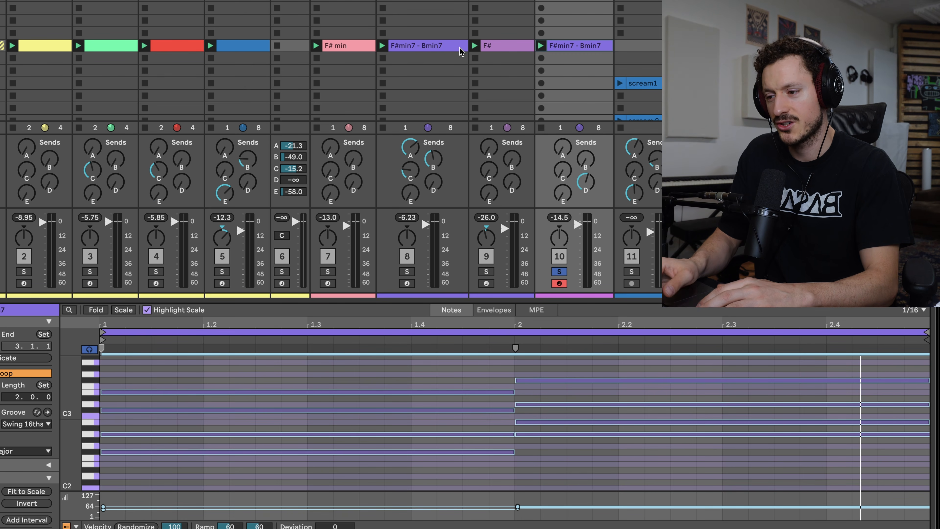
Add a G#3 note spanning all of bar 1 above the F#min7 chord and slightly lower its velocity.
{"action": "left_click", "coordinate": [569, 48]}
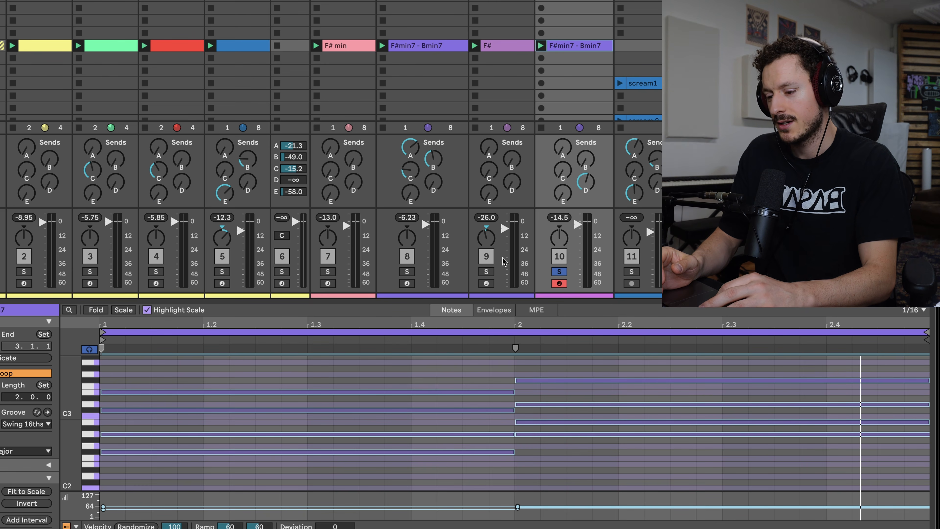
{"action": "left_click", "coordinate": [549, 450]}
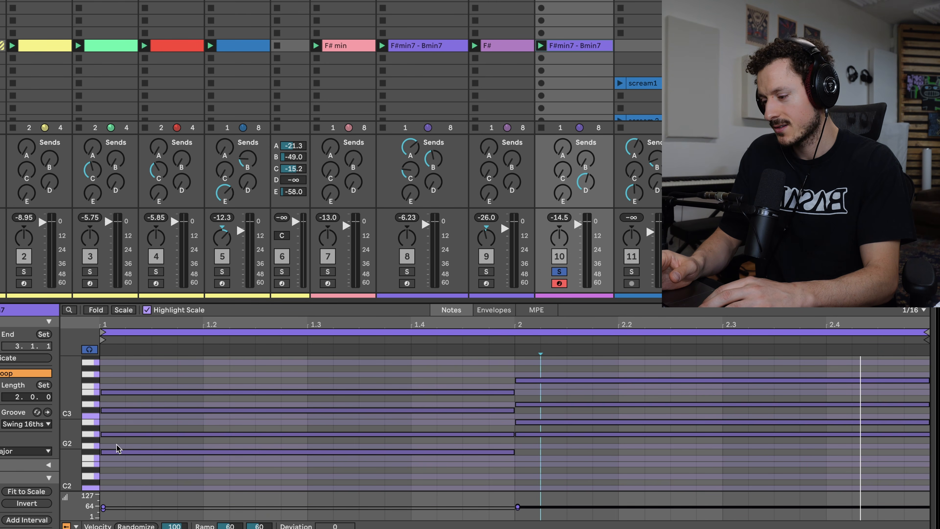
{"action": "left_click_drag", "start_coordinate": [68, 424], "coordinate": [59, 424]}
{"action": "left_click_drag", "start_coordinate": [181, 463], "coordinate": [180, 362]}
{"action": "left_click", "coordinate": [265, 371]}
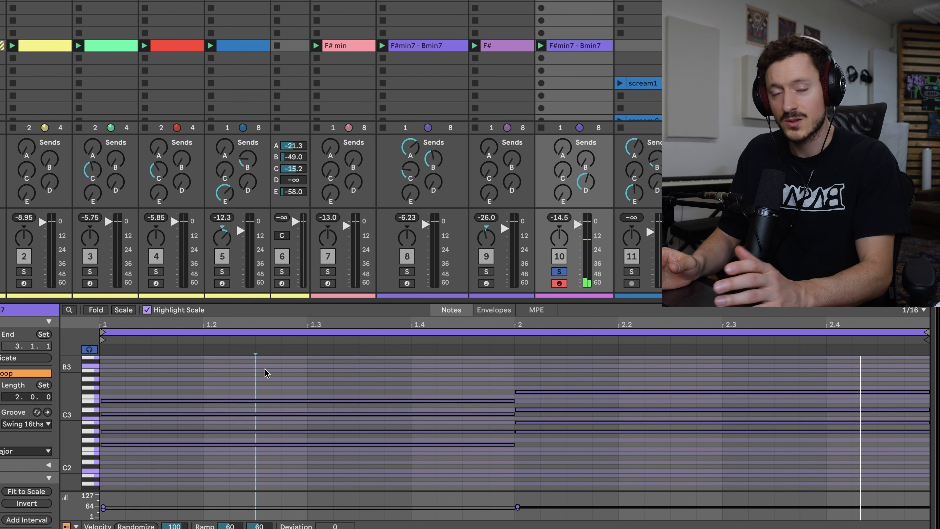
{"action": "key", "text": "b"}
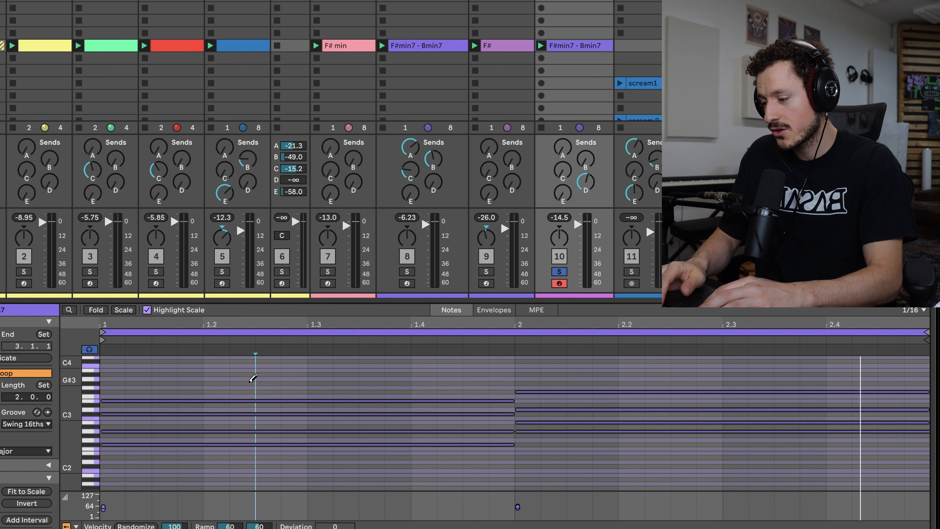
{"action": "left_click", "coordinate": [117, 382]}
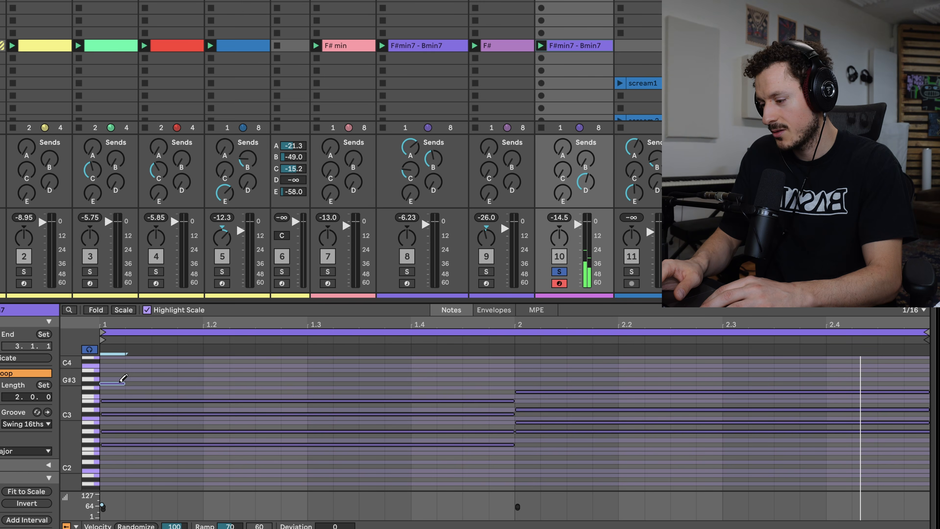
{"action": "left_click_drag", "start_coordinate": [124, 383], "coordinate": [514, 383]}
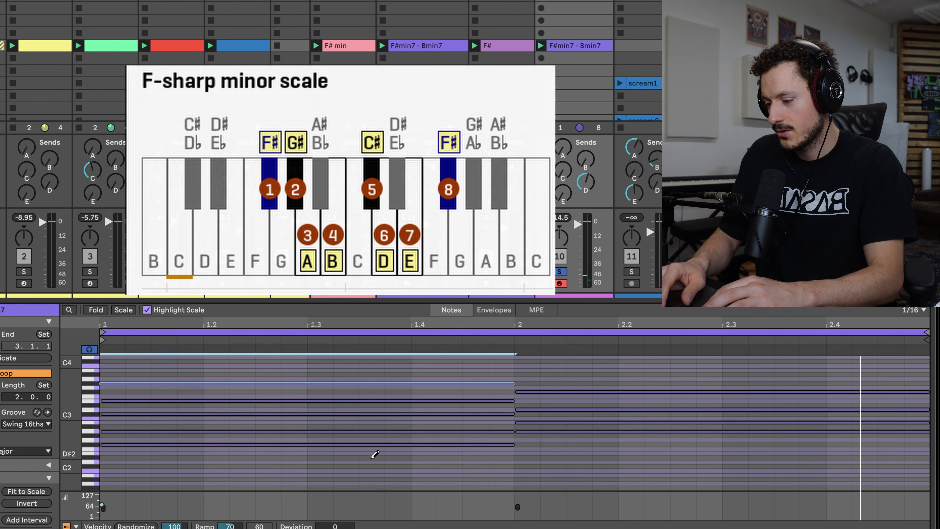
{"action": "key", "text": "b"}
{"action": "left_click_drag", "start_coordinate": [102, 505], "coordinate": [102, 506]}
Reopen the rhodes clip's notes and audition the bar 1 chord and the bar 2 chord by selecting their notes.
{"action": "key", "text": "shift+Tab"}
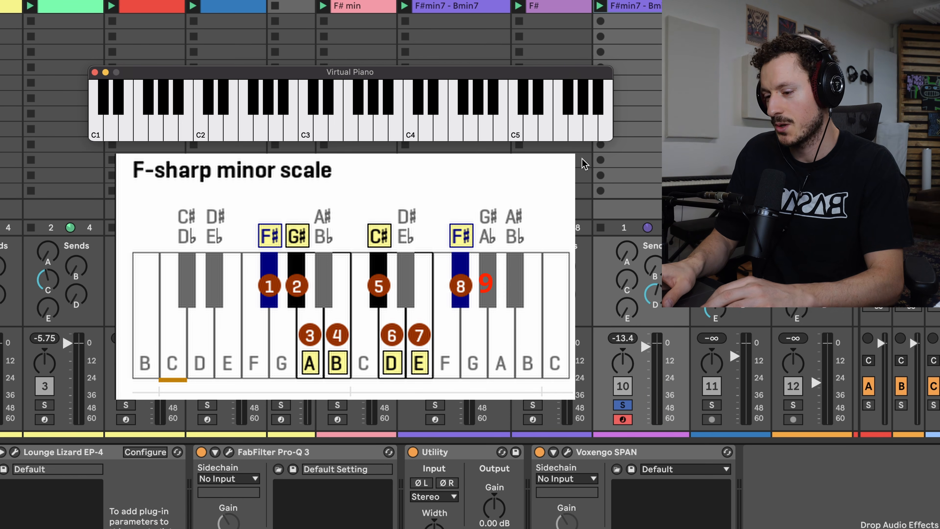
{"action": "double_click", "coordinate": [628, 4]}
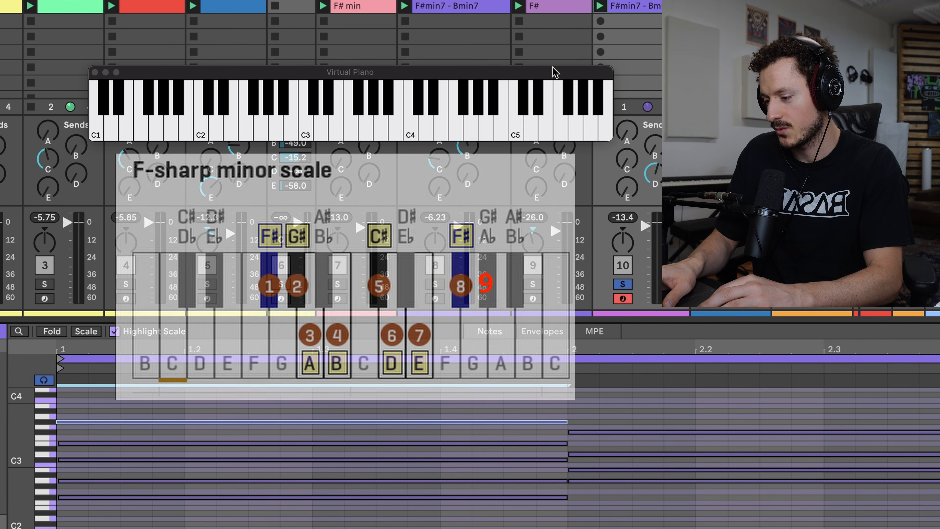
{"action": "left_click_drag", "start_coordinate": [197, 526], "coordinate": [178, 409]}
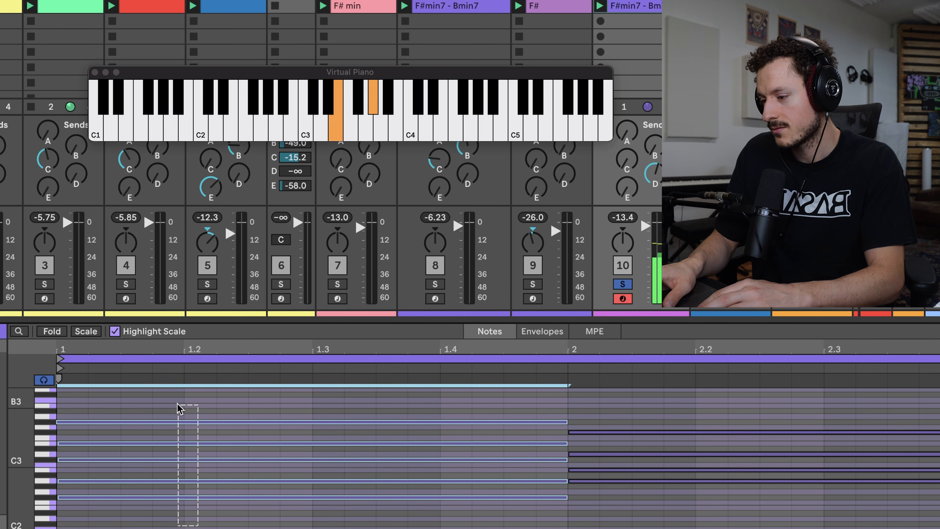
{"action": "left_click_drag", "start_coordinate": [925, 518], "coordinate": [907, 411]}
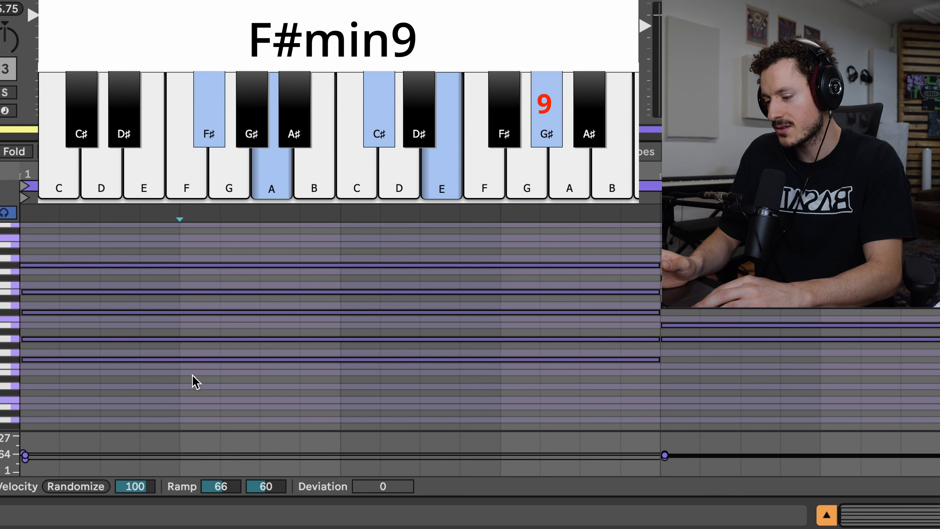
Try removing the F#2 root from the bar 1 chord and audition the remaining notes.
{"action": "left_click", "coordinate": [185, 359]}
{"action": "key", "text": "Delete"}
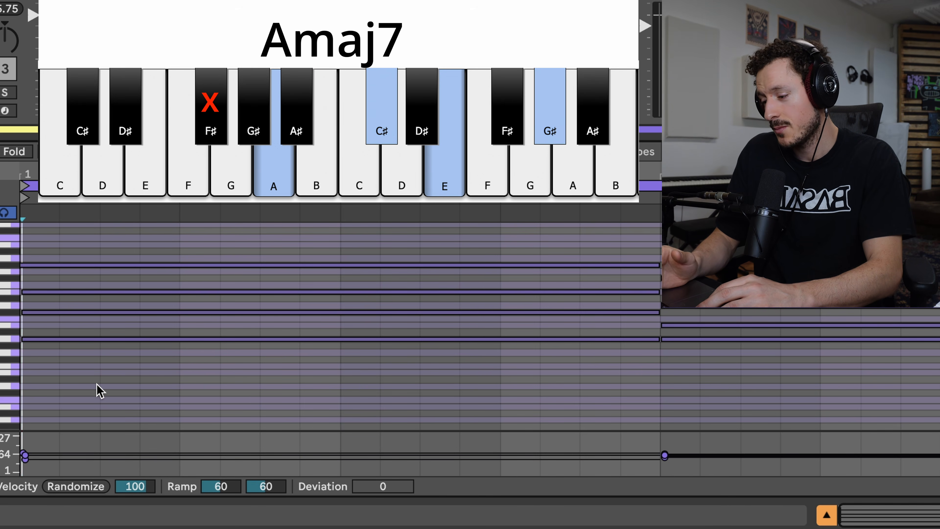
{"action": "left_click_drag", "start_coordinate": [101, 398], "coordinate": [113, 218]}
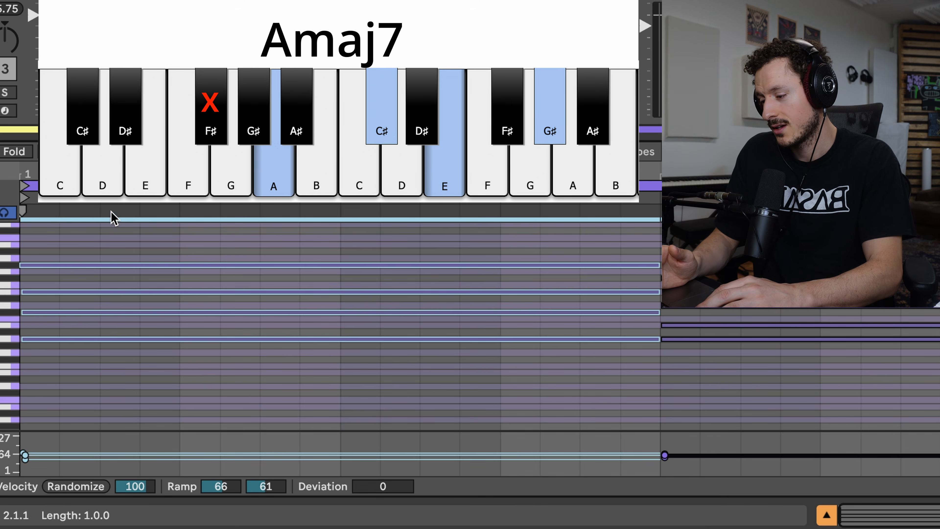
{"action": "left_click", "coordinate": [100, 241]}
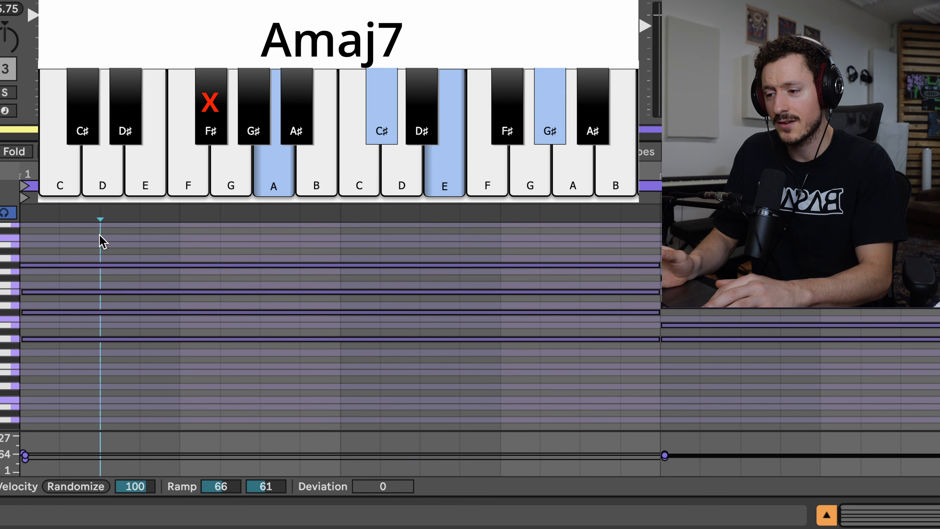
Audition the bar 1 chord's lower notes without G#3 by selecting F#2 to E3.
{"action": "left_click_drag", "start_coordinate": [163, 356], "coordinate": [150, 290]}
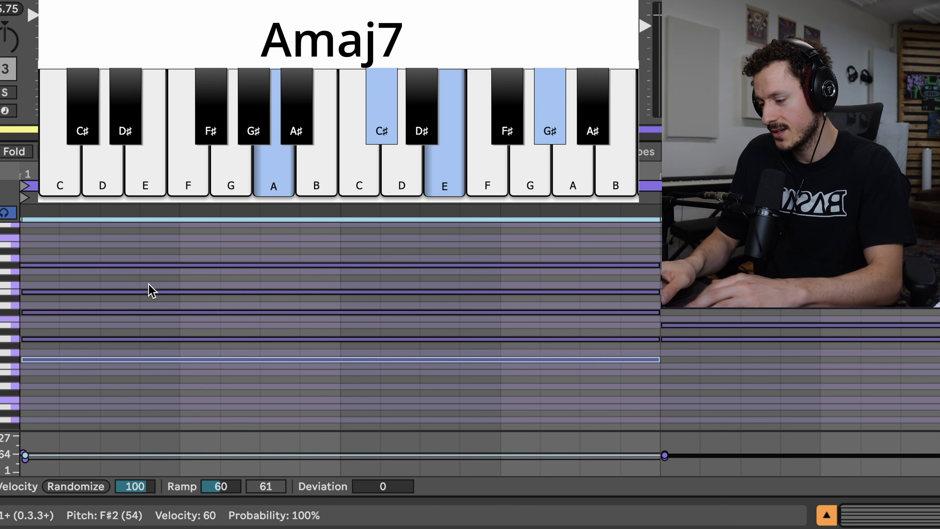
{"action": "left_click_drag", "start_coordinate": [158, 409], "coordinate": [126, 288]}
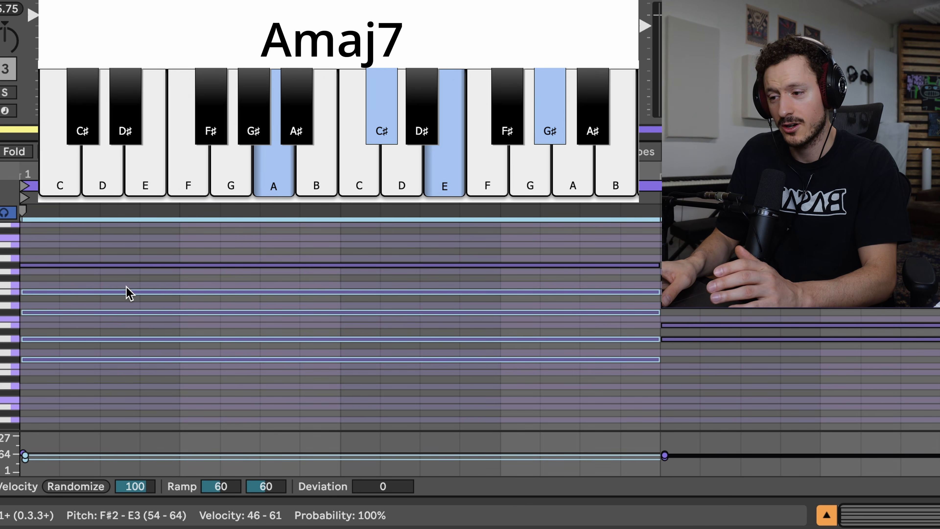
Audition the bar 1 notes A2 to E3 without the root, followed by all the clip's notes together.
{"action": "left_click", "coordinate": [110, 383]}
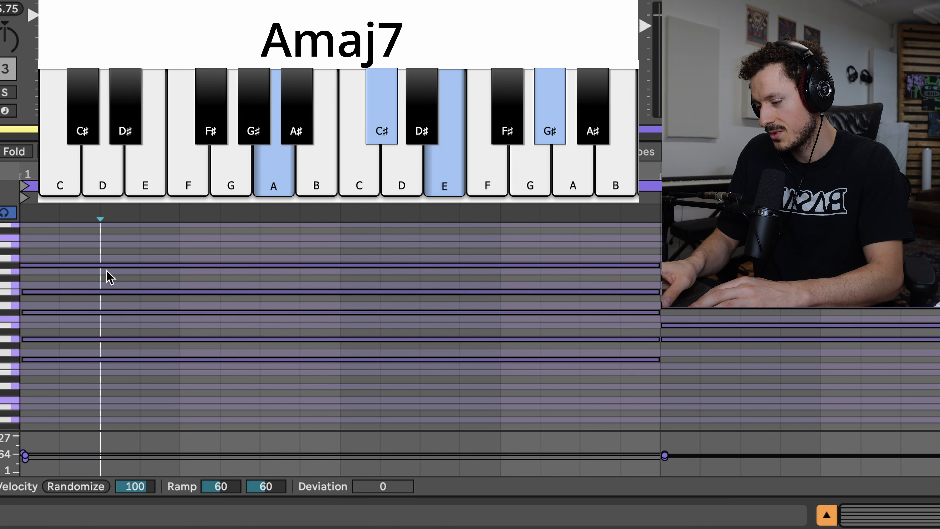
{"action": "left_click_drag", "start_coordinate": [108, 251], "coordinate": [123, 296]}
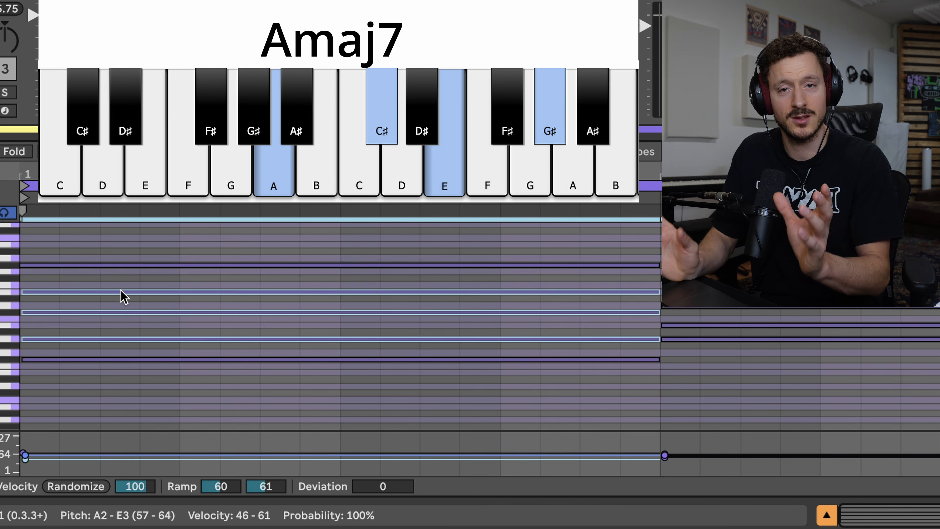
{"action": "left_click", "coordinate": [178, 302]}
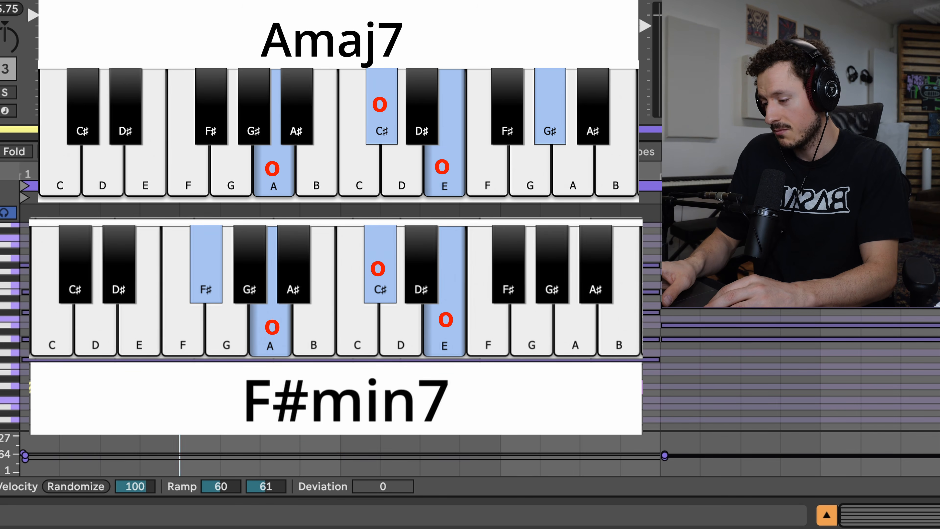
{"action": "key", "text": "ctrl+a"}
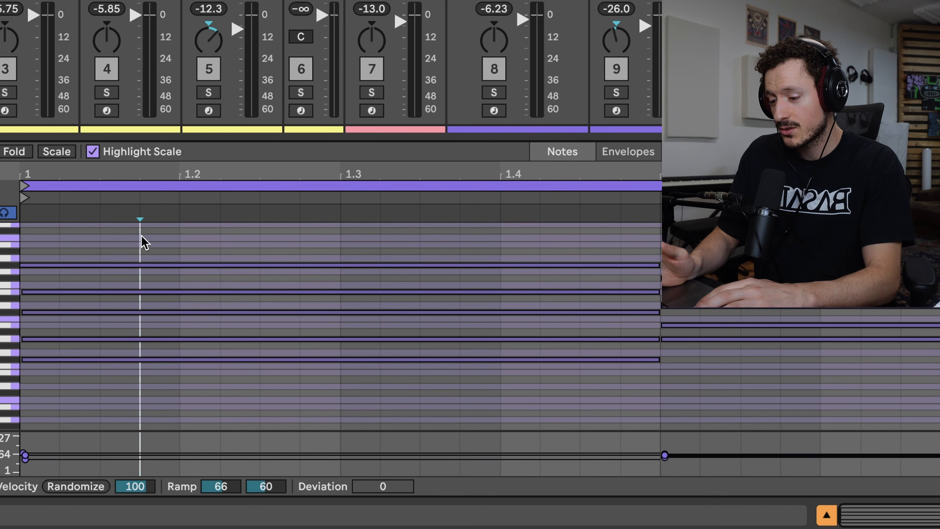
Audition the bar 2 chord and raise its lowest note, A2, one octave to A3.
{"action": "left_click", "coordinate": [750, 381]}
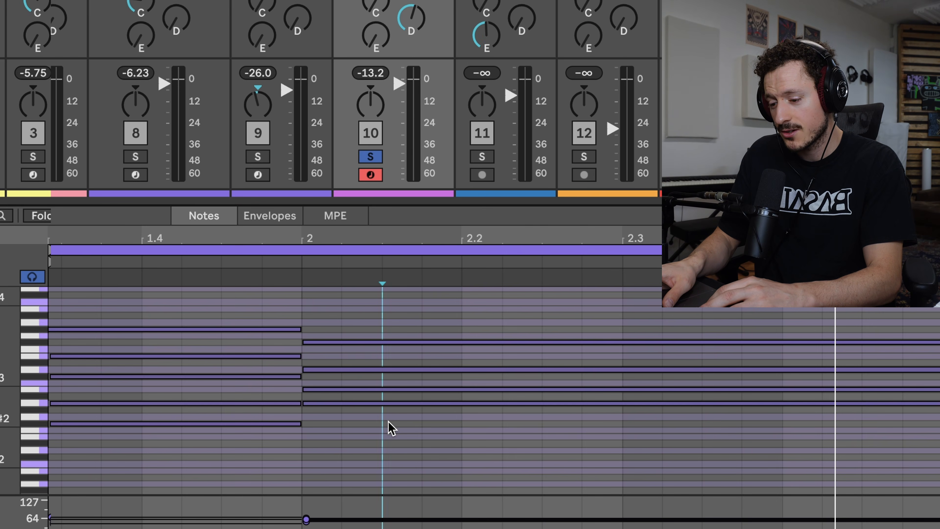
{"action": "left_click", "coordinate": [703, 352]}
{"action": "left_click_drag", "start_coordinate": [344, 429], "coordinate": [347, 298]}
{"action": "left_click_drag", "start_coordinate": [376, 466], "coordinate": [369, 399]}
{"action": "key", "text": "shift+Up"}
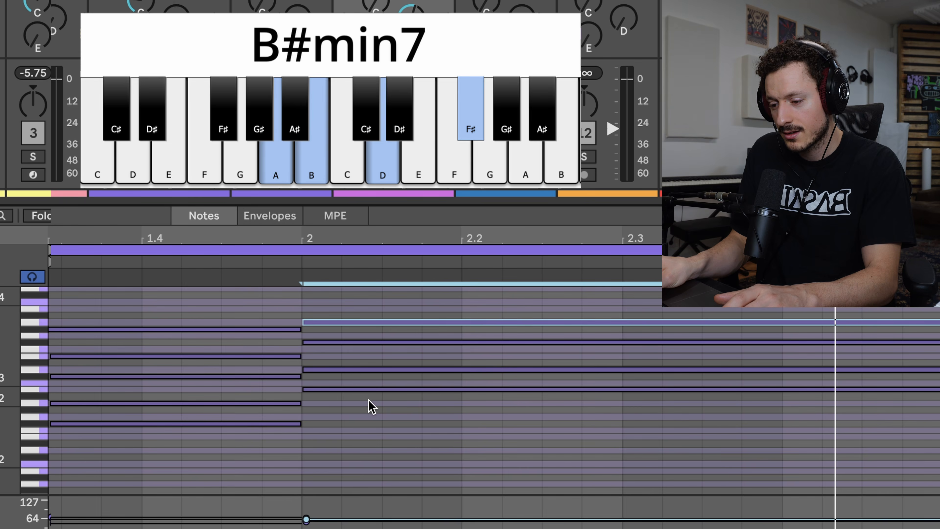
Try the bar 2 chord's A alternately at A2 and A3 to compare the two inversions.
{"action": "key", "text": "shift+Down"}
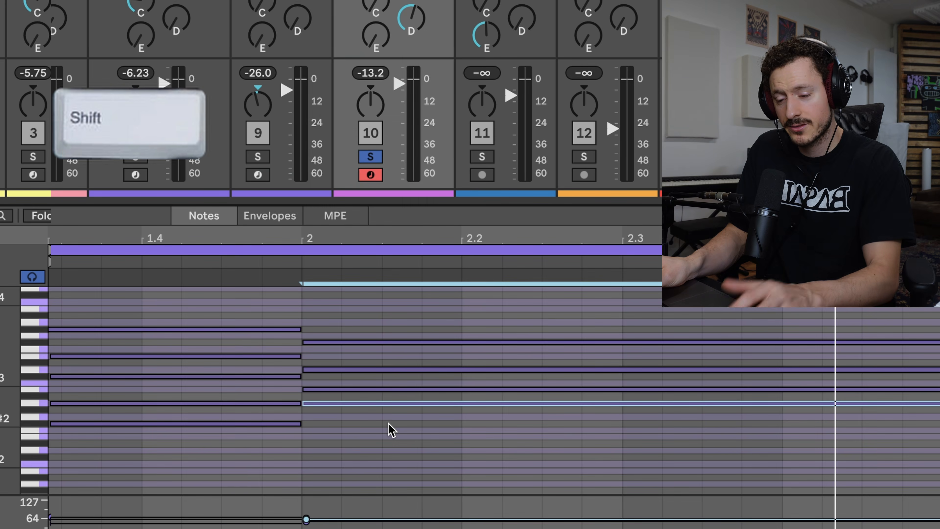
{"action": "key", "text": "shift+Up"}
{"action": "key", "text": "shift+Down"}
{"action": "key", "text": "shift+Up"}
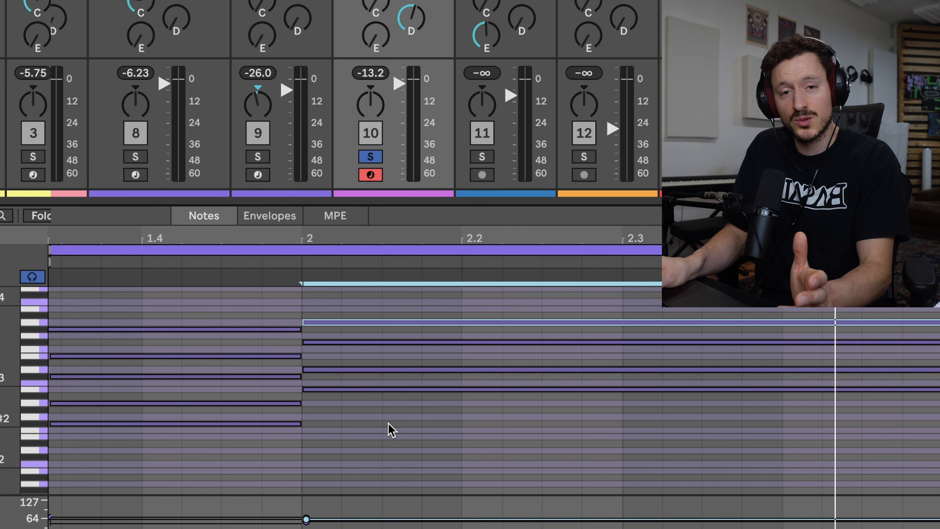
{"action": "key", "text": "shift+Down"}
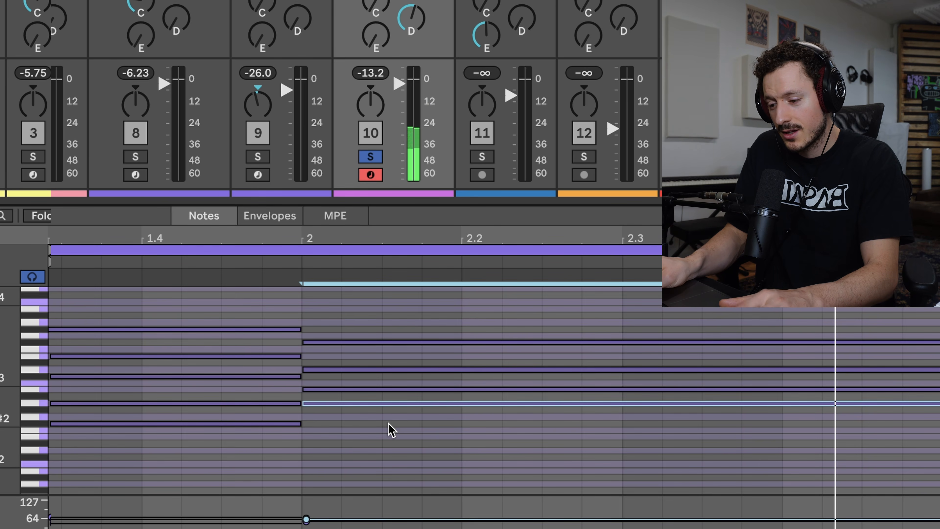
Try lowering bar 2's F#3 and bar 1's G#3 by one octave each and play the result.
{"action": "left_click", "coordinate": [335, 326]}
{"action": "left_click", "coordinate": [334, 343]}
{"action": "key", "text": "shift+Down"}
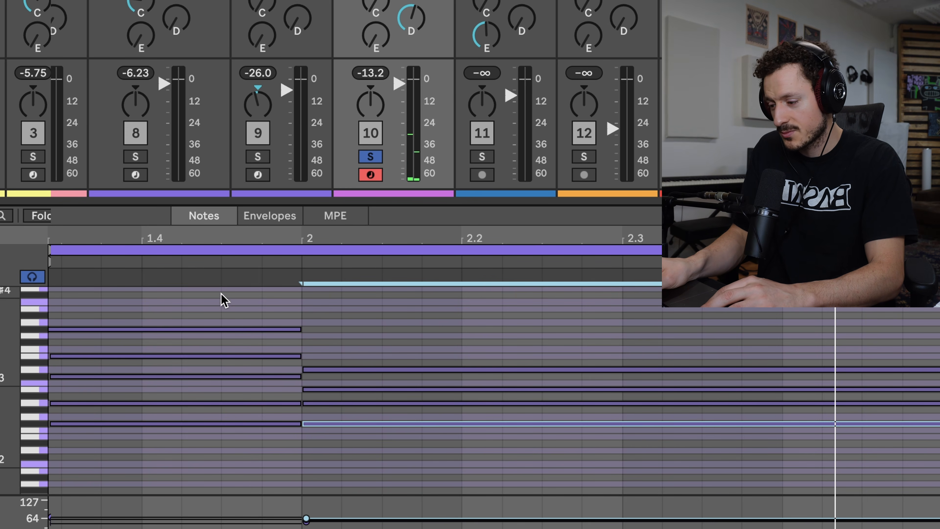
{"action": "left_click_drag", "start_coordinate": [216, 299], "coordinate": [197, 330]}
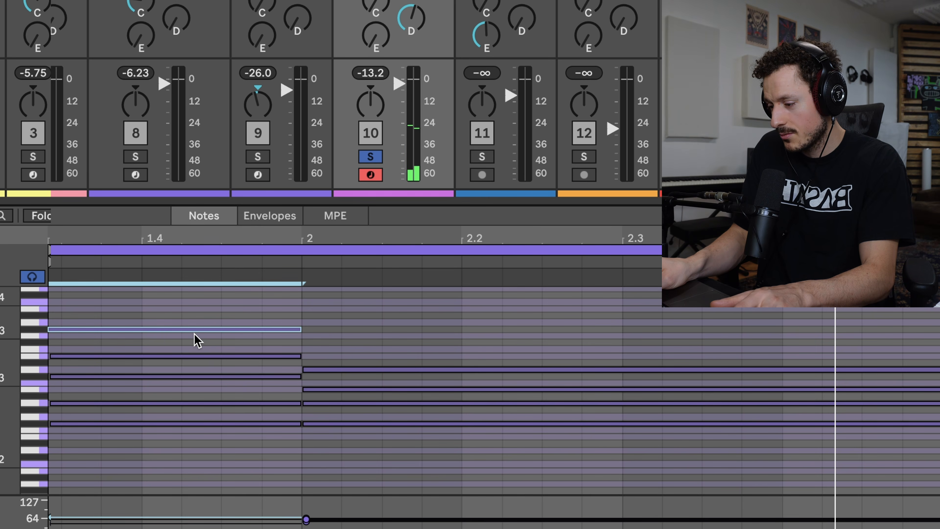
{"action": "key", "text": "shift+Down"}
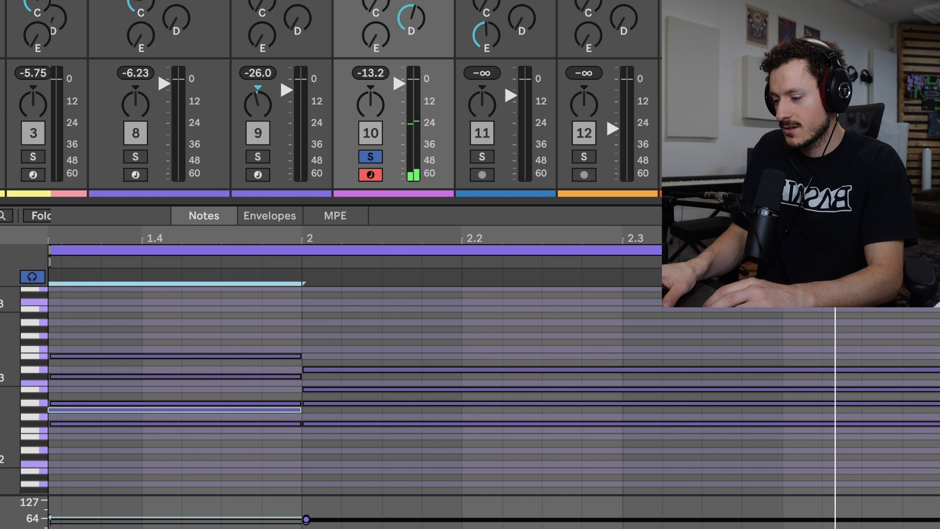
{"action": "key", "text": "space"}
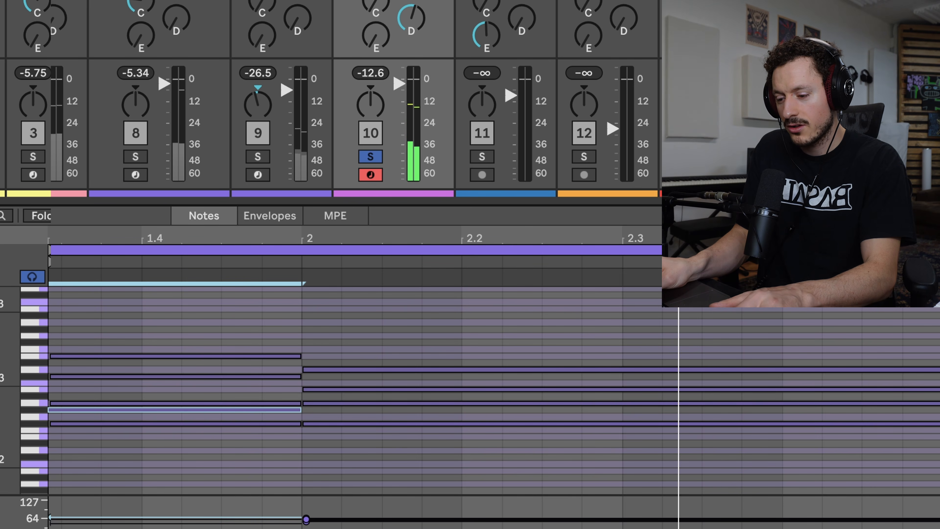
Restore bar 1's G#3 and bar 2's F#3 to their upper octave, and raise bar 2's A2 to A3.
{"action": "key", "text": "shift+Up"}
{"action": "left_click_drag", "start_coordinate": [305, 452], "coordinate": [336, 406]}
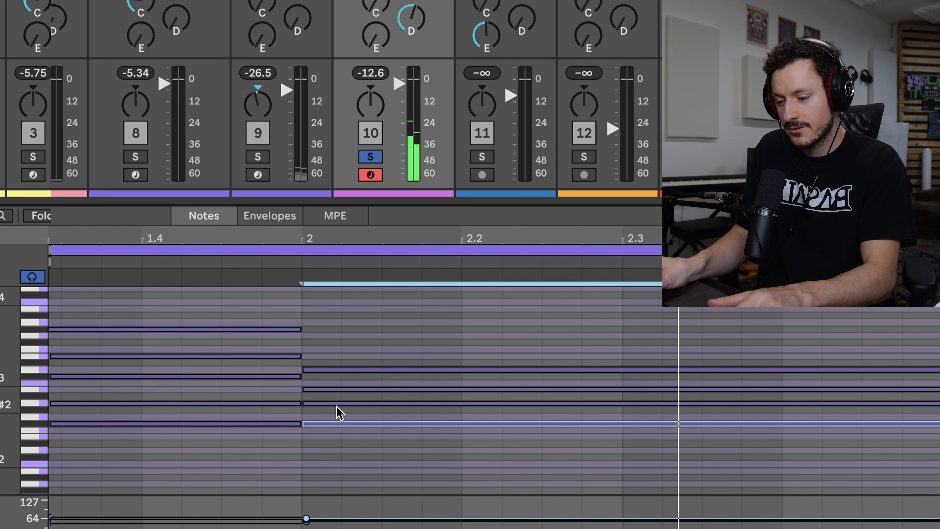
{"action": "key", "text": "shift+Up"}
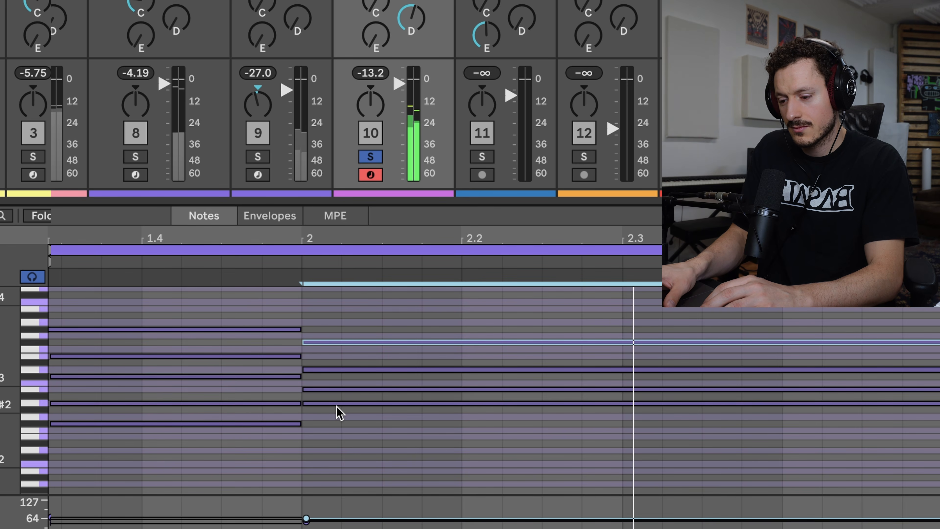
{"action": "left_click_drag", "start_coordinate": [366, 433], "coordinate": [357, 400]}
{"action": "key", "text": "shift+Up"}
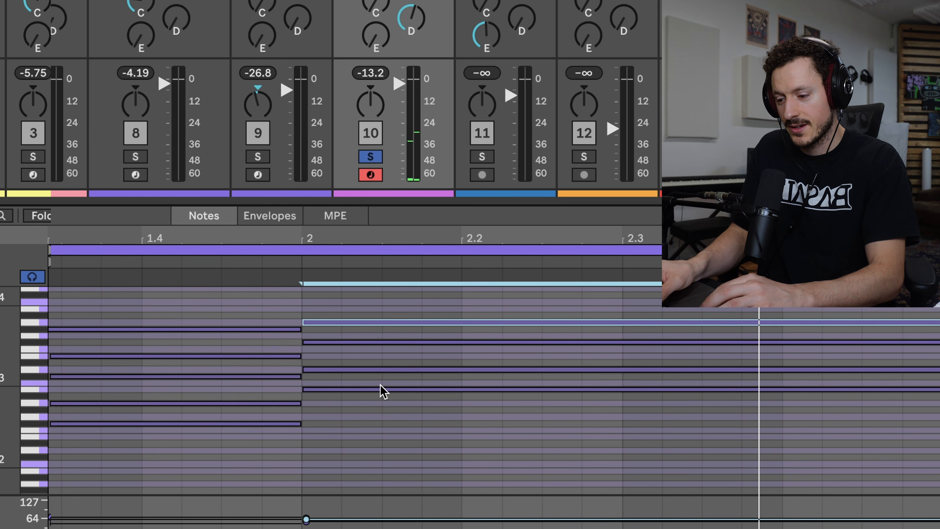
Draw a C#4 note spanning all of bar 2 above the Bmin7 chord and lower its velocity to 56.
{"action": "scroll", "coordinate": [377, 400], "scroll_direction": "up", "scroll_amount": 3}
{"action": "left_click", "coordinate": [364, 342]}
{"action": "key", "text": "b"}
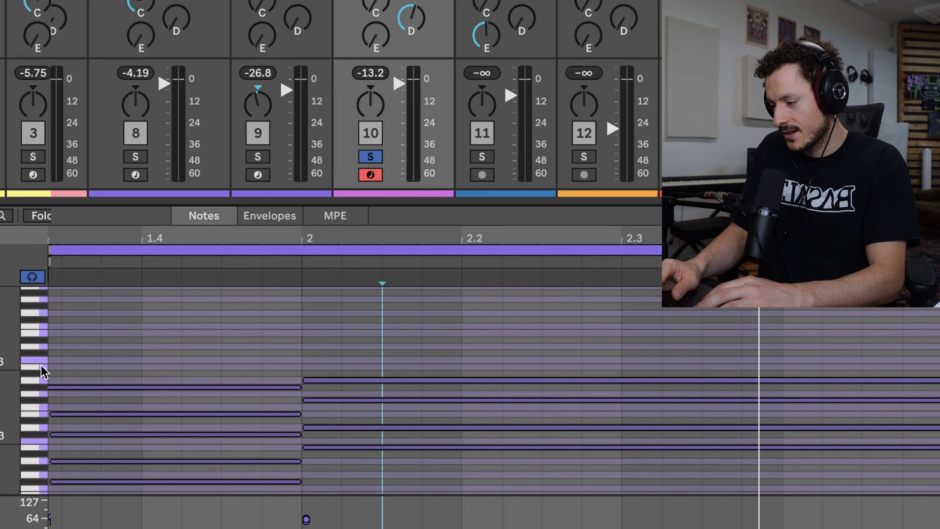
{"action": "left_click", "coordinate": [325, 352]}
{"action": "left_click_drag", "start_coordinate": [340, 353], "coordinate": [934, 338]}
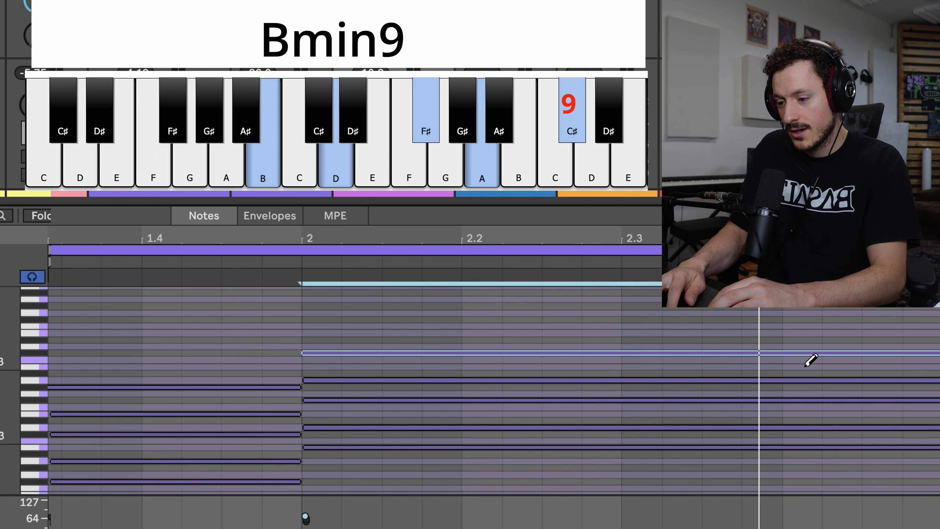
{"action": "key", "text": "b"}
{"action": "left_click_drag", "start_coordinate": [305, 515], "coordinate": [306, 522]}
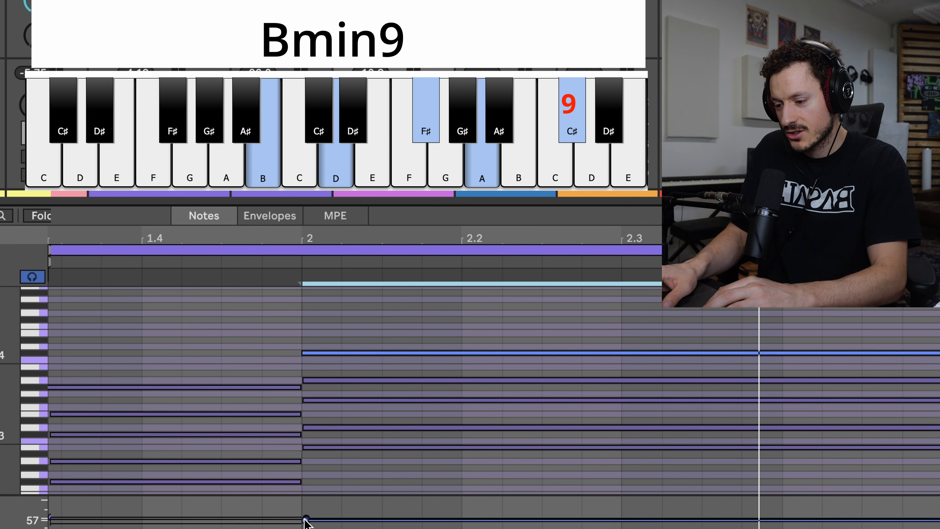
Play back the part and try the bar 2 chord's C#4 one octave lower.
{"action": "scroll", "coordinate": [350, 333], "scroll_direction": "down", "scroll_amount": 2}
{"action": "key", "text": "space"}
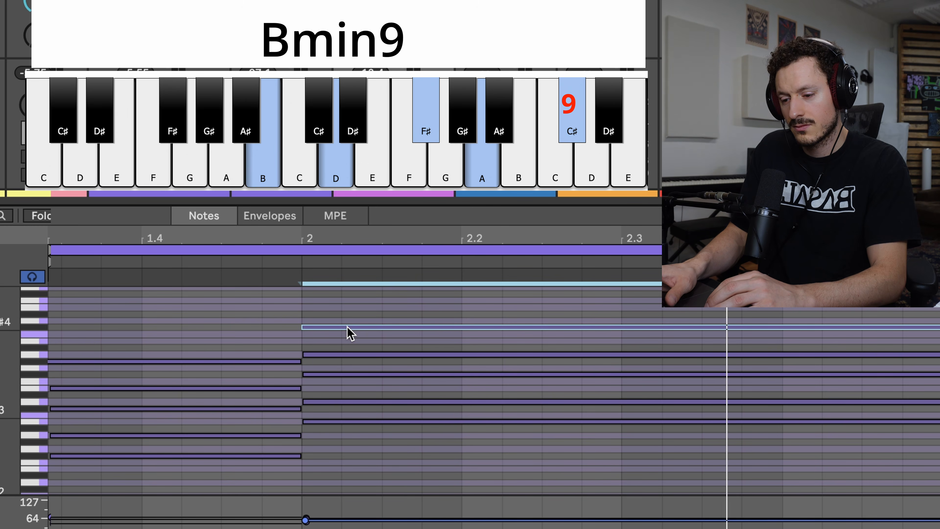
{"action": "left_click", "coordinate": [336, 313]}
{"action": "left_click", "coordinate": [320, 308]}
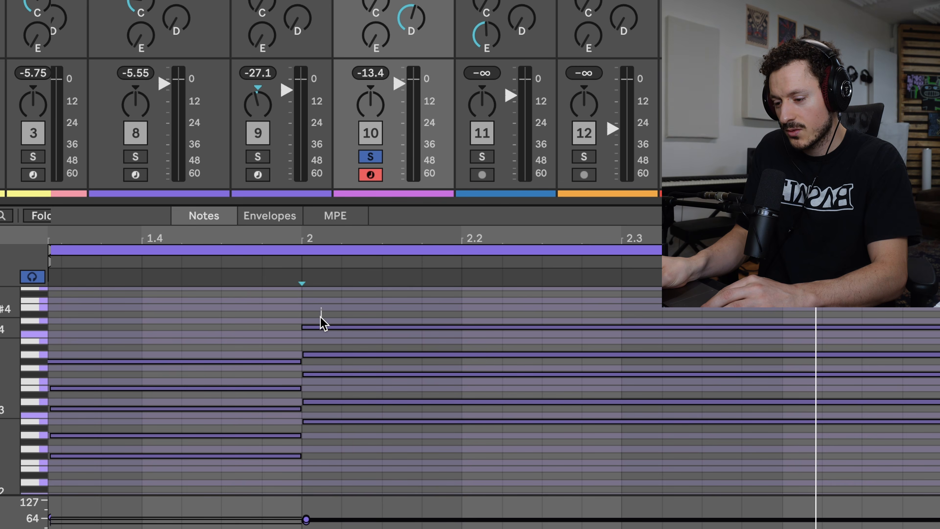
{"action": "left_click", "coordinate": [321, 327]}
{"action": "key", "text": "shift+Down"}
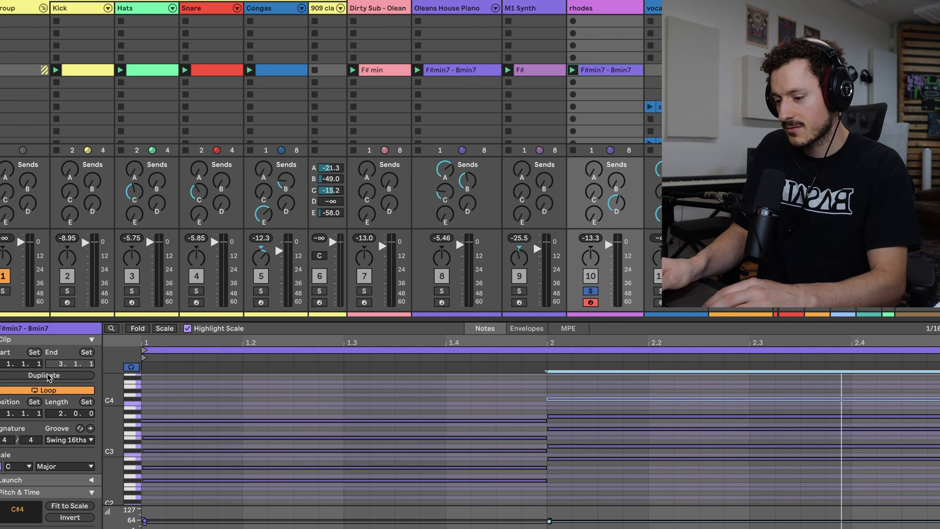
Duplicate the rhodes clip's loop to four bars and lower bar 2's C#4 one octave to C#3.
{"action": "left_click", "coordinate": [47, 376]}
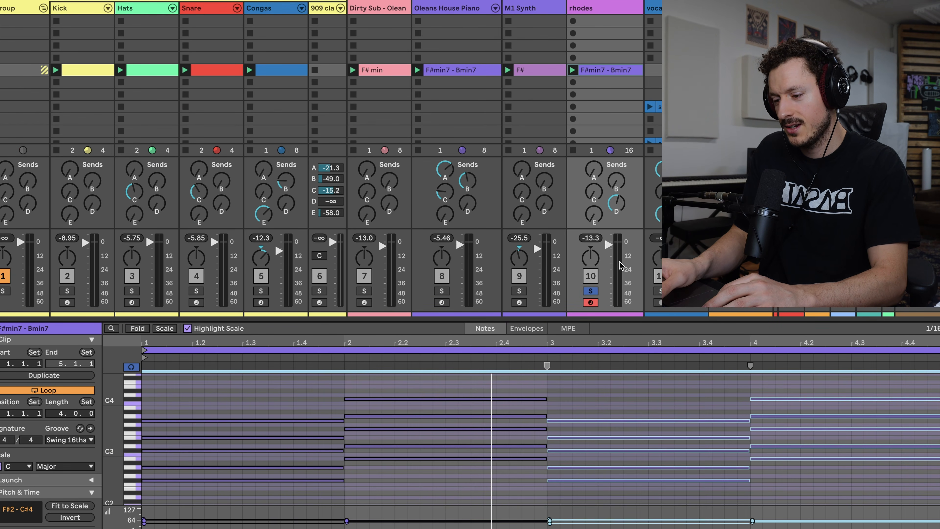
{"action": "left_click", "coordinate": [594, 391]}
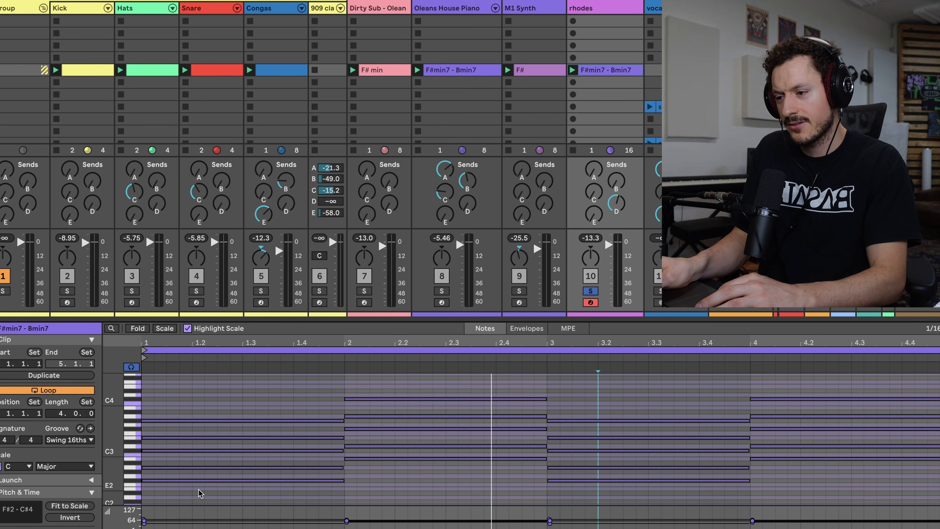
{"action": "left_click", "coordinate": [373, 399]}
{"action": "key", "text": "shift+Down"}
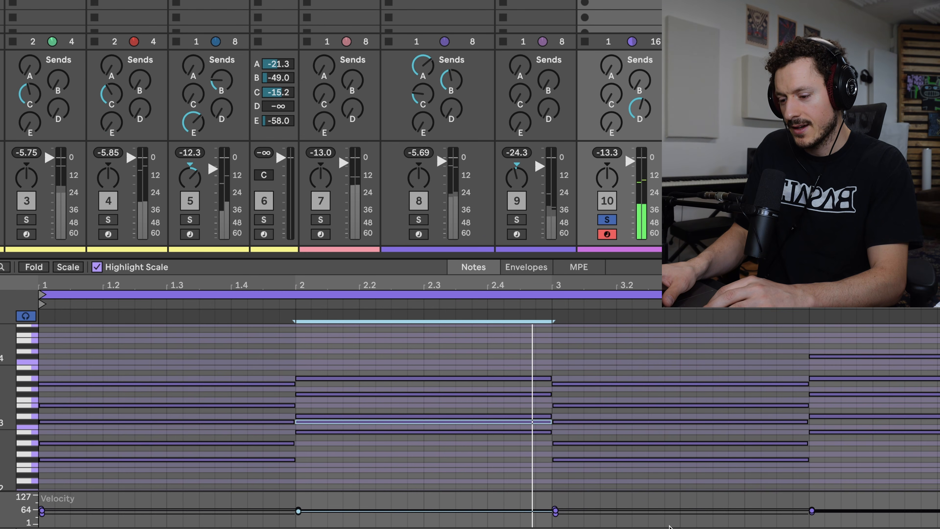
Delete the F#2 root from the bar 3 chord to make it Amaj7, and play back the progression.
{"action": "left_click", "coordinate": [623, 480]}
{"action": "left_click", "coordinate": [614, 460]}
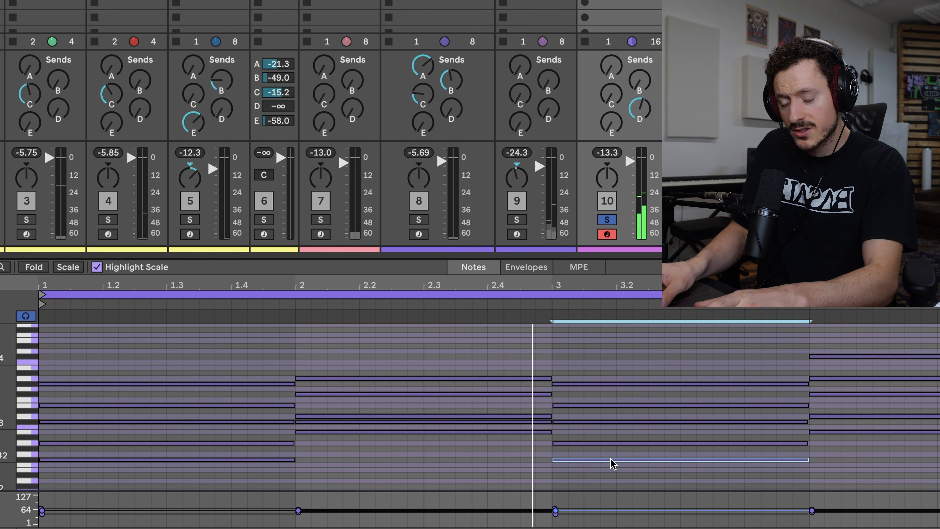
{"action": "key", "text": "Delete"}
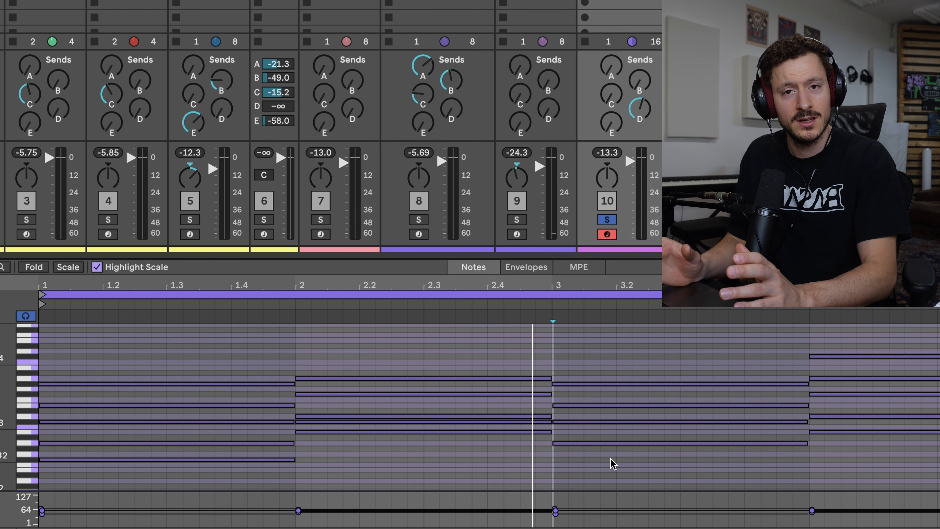
{"action": "key", "text": "space"}
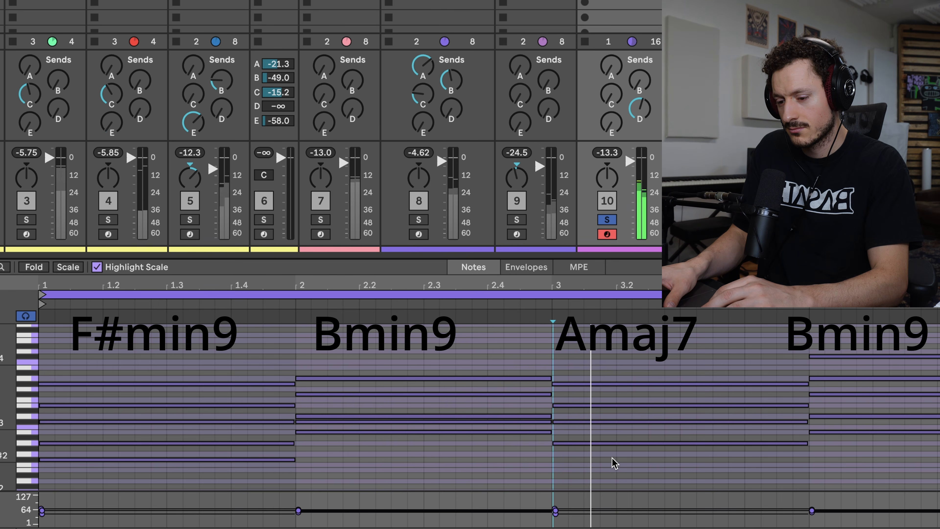
Lower the bar 4 chord's C#4 to C#3 and its A3 to A2, and listen to the new voicing.
{"action": "left_click", "coordinate": [864, 369]}
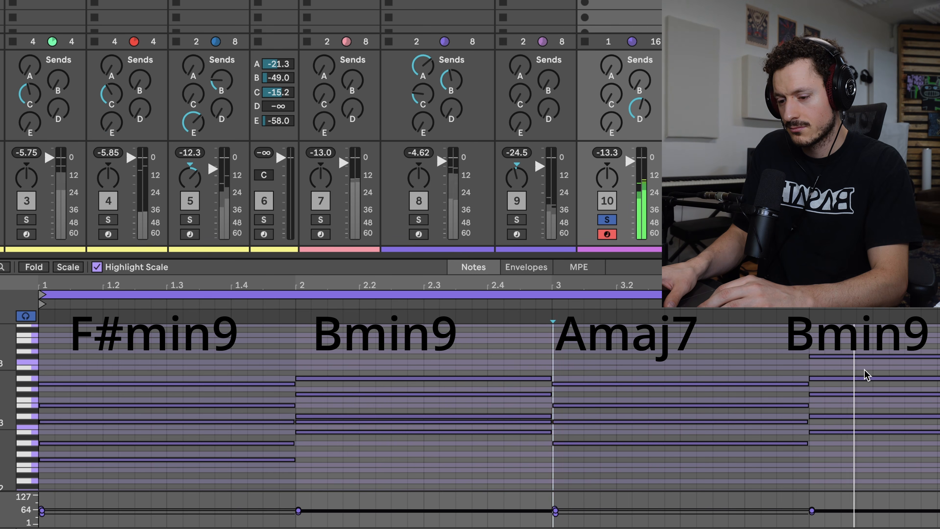
{"action": "left_click", "coordinate": [860, 356]}
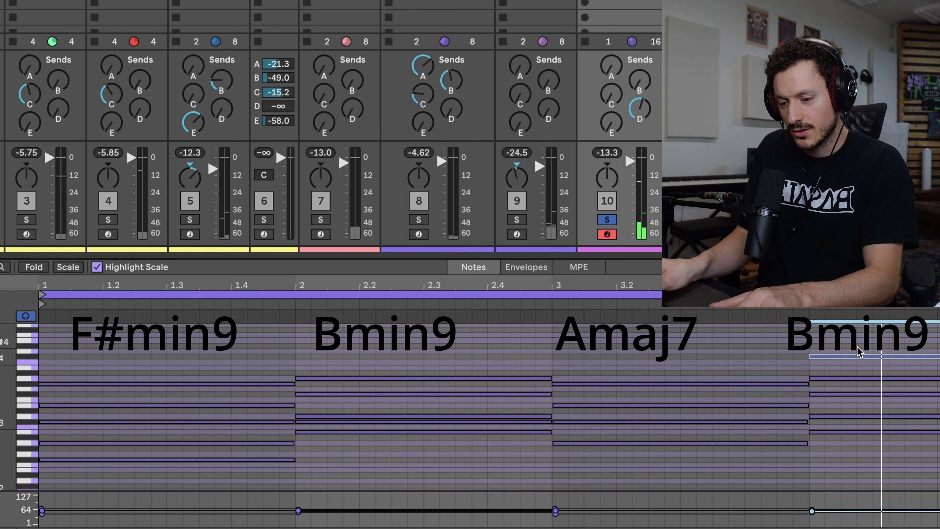
{"action": "key", "text": "shift+Down"}
{"action": "left_click", "coordinate": [851, 352]}
{"action": "left_click", "coordinate": [844, 377]}
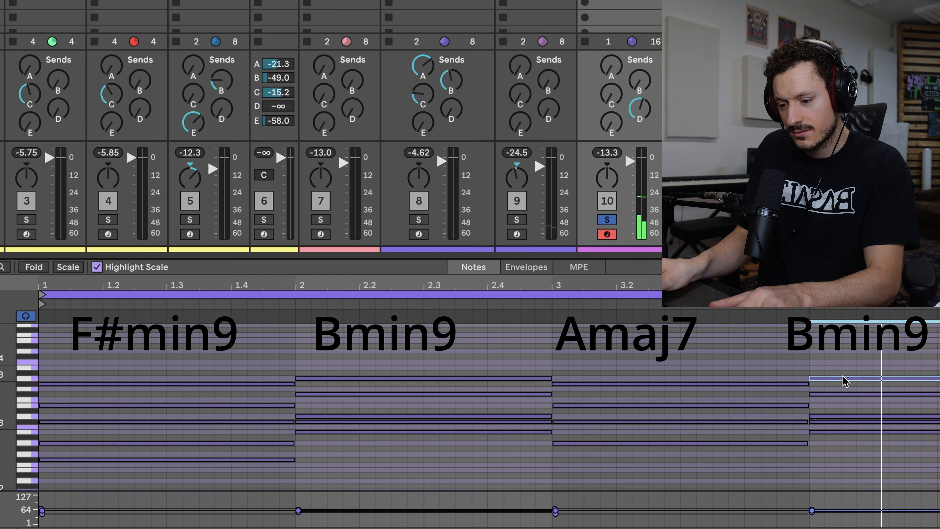
{"action": "key", "text": "shift+Down"}
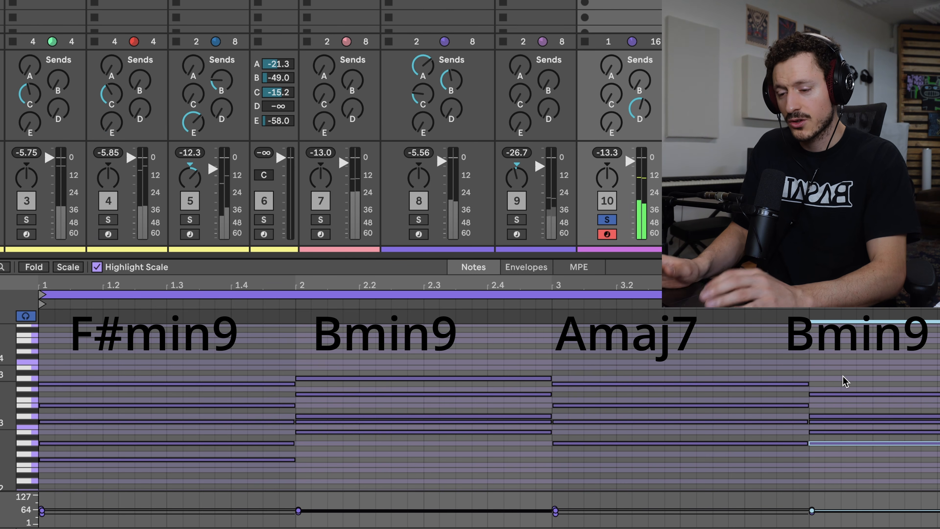
{"action": "key", "text": "space"}
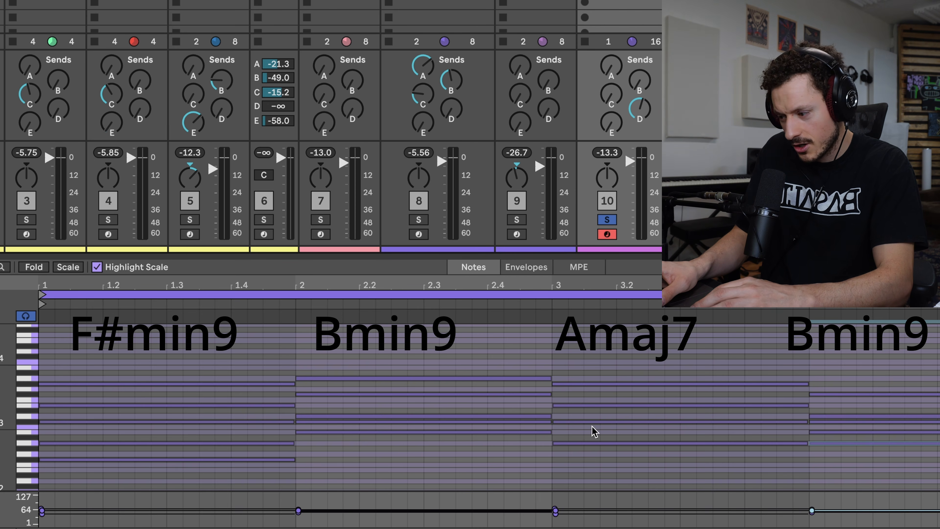
Delete the C#3 ninth from the bar 4 chord to make it Bmin7, and play back the progression.
{"action": "left_click", "coordinate": [31, 422]}
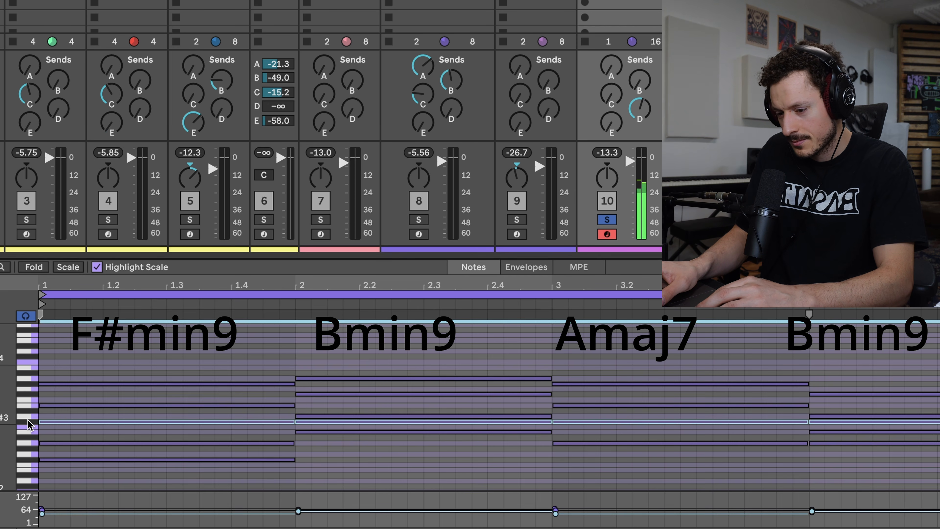
{"action": "double_click", "coordinate": [819, 422]}
{"action": "key", "text": "space"}
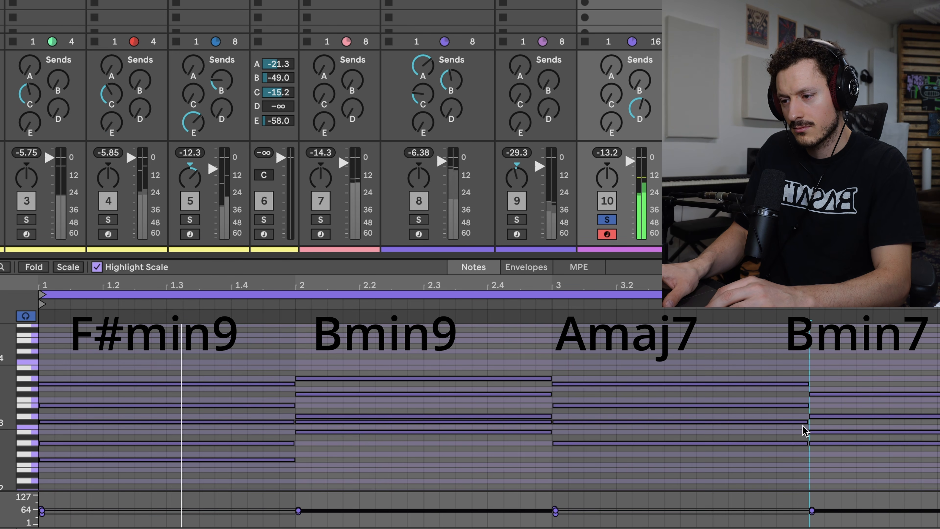
Widen the rhodes track's column and listen to the full four-bar chord progression.
{"action": "left_click_drag", "start_coordinate": [678, 2], "coordinate": [711, 2]}
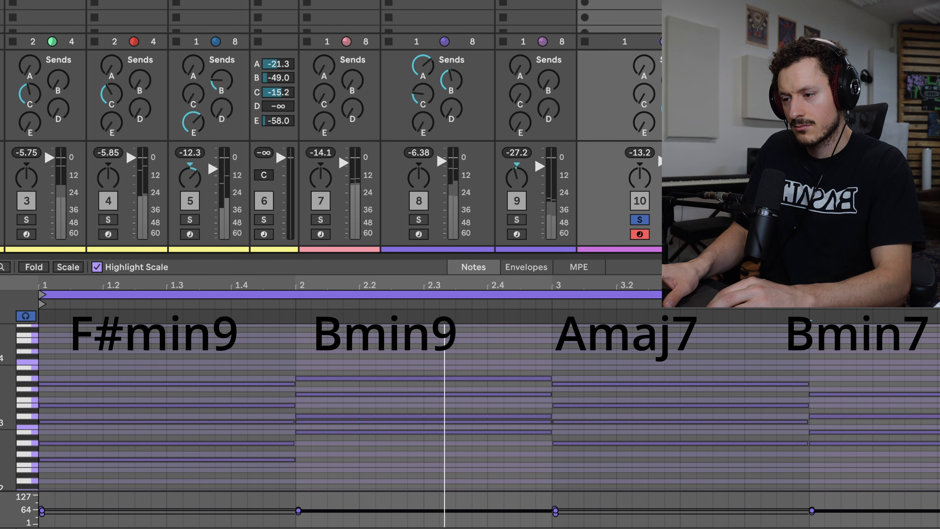
{"action": "scroll", "coordinate": [434, 28], "scroll_direction": "right", "scroll_amount": 3}
{"action": "scroll", "coordinate": [434, 31], "scroll_direction": "right", "scroll_amount": 1}
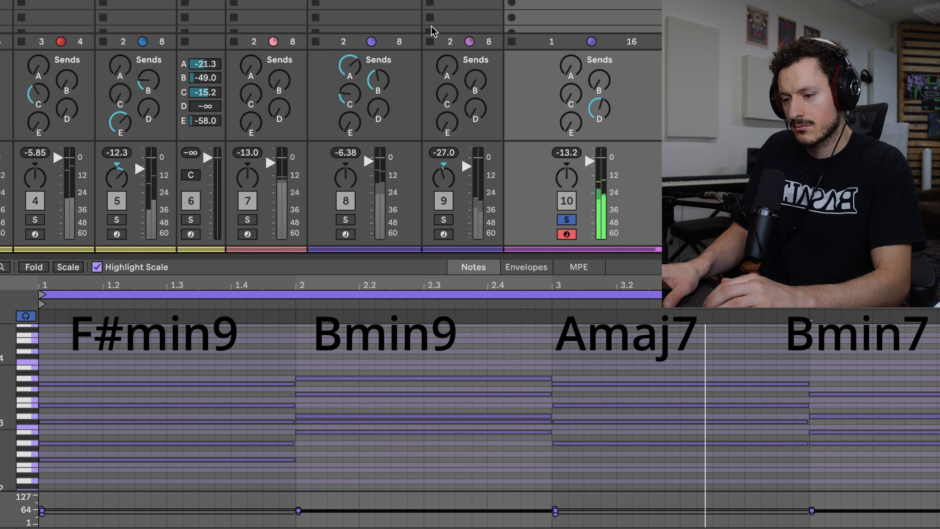
{"action": "key", "text": "space"}
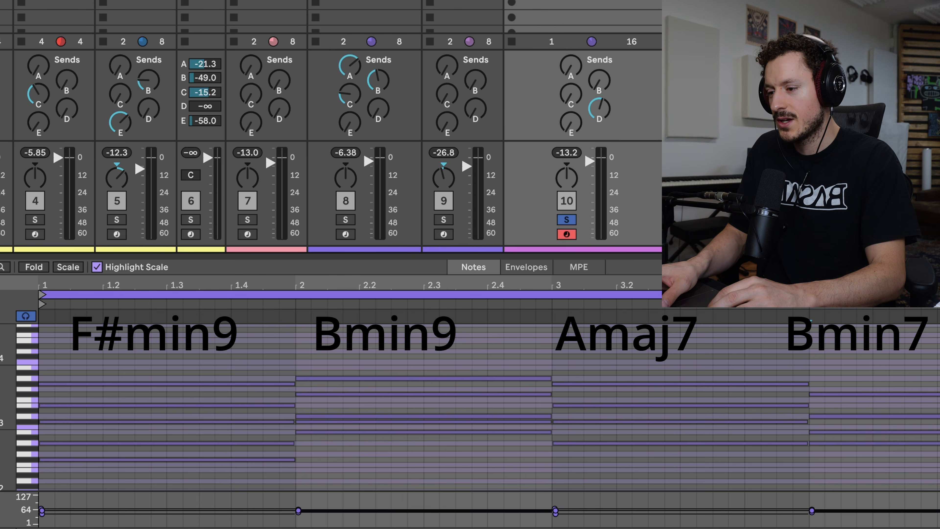
{"action": "scroll", "coordinate": [331, 148], "scroll_direction": "left", "scroll_amount": 2}
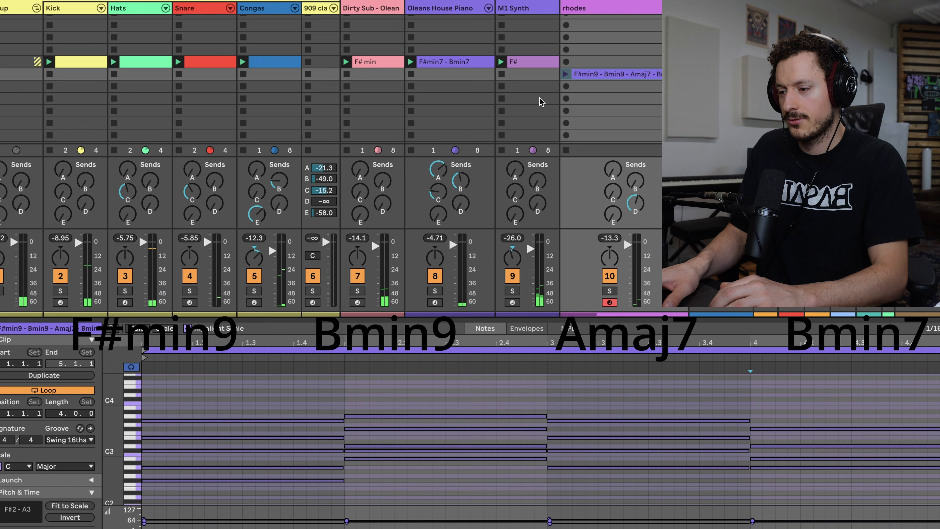
{"action": "scroll", "coordinate": [542, 101], "scroll_direction": "left", "scroll_amount": 1}
Play the full beat and duplicate the Kick, Hats, Snare and Congas clips into the rhodes clip's row.
{"action": "key", "text": "space"}
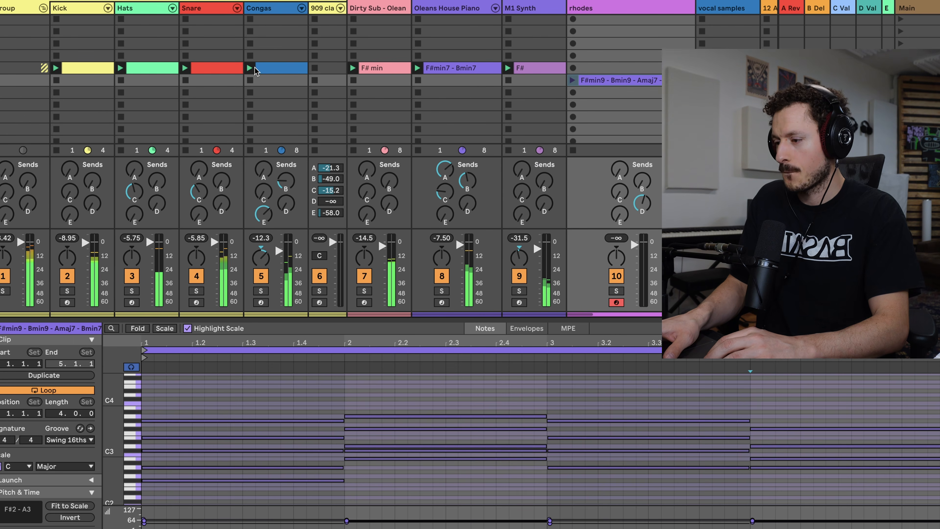
{"action": "left_click", "coordinate": [79, 68]}
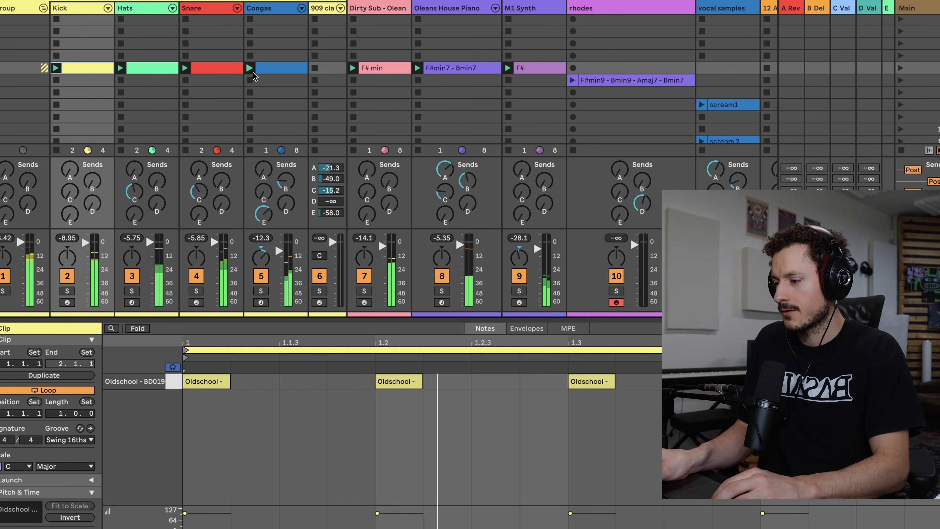
{"action": "left_click", "coordinate": [254, 70], "text": "shift"}
{"action": "key", "text": "ctrl+d"}
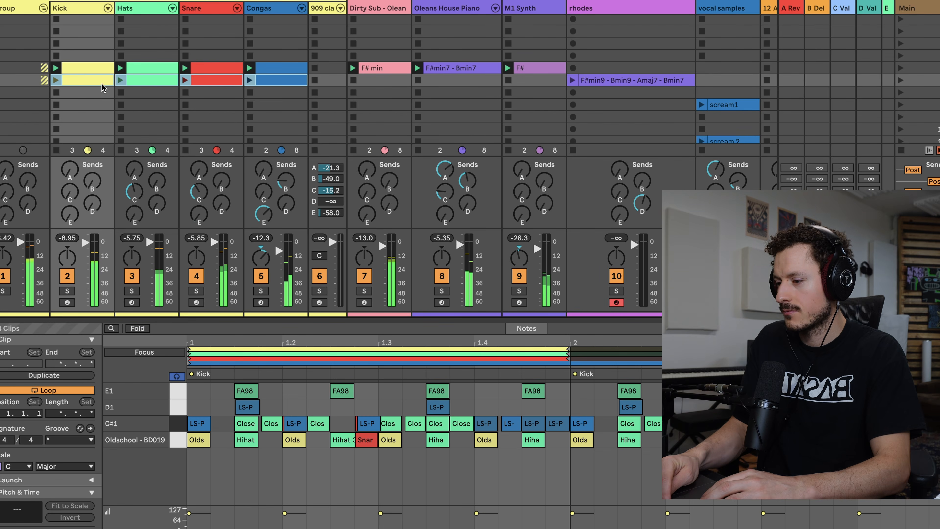
Duplicate the Dirty Sub F# min clip and the M1 Synth F# clip into the rhodes row, and launch that scene.
{"action": "left_click", "coordinate": [394, 69]}
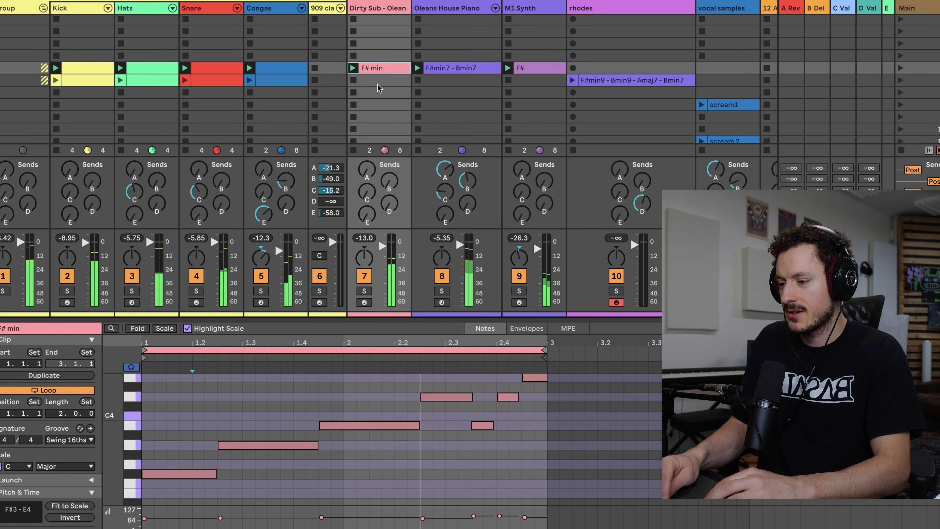
{"action": "key", "text": "ctrl+d"}
{"action": "left_click", "coordinate": [533, 68]}
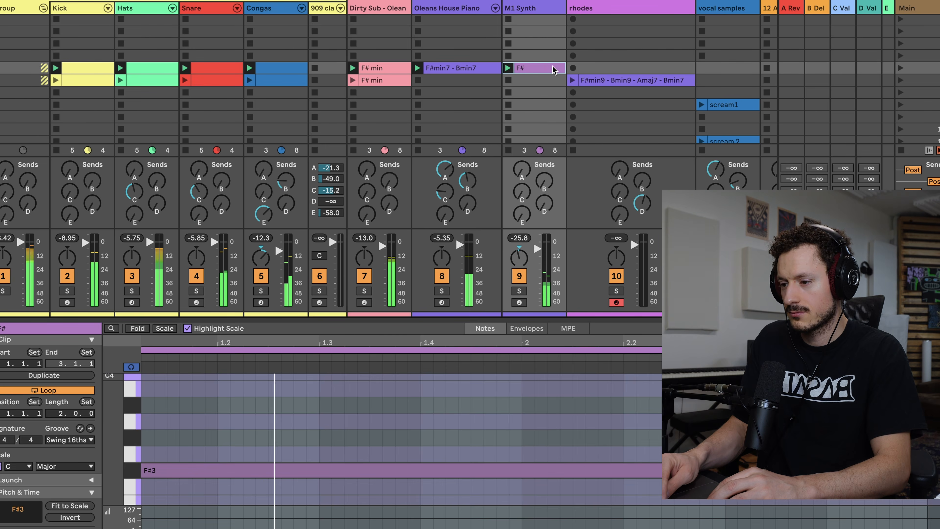
{"action": "key", "text": "ctrl+d"}
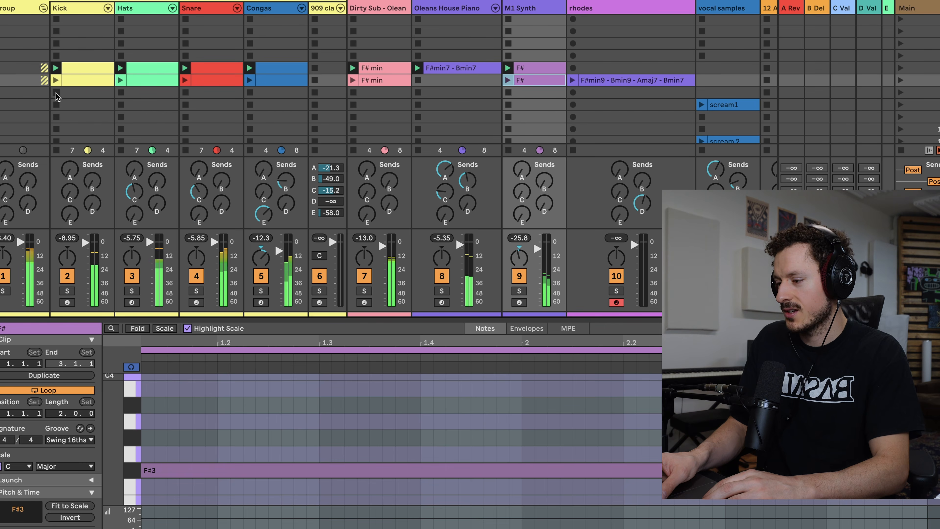
{"action": "left_click", "coordinate": [900, 80]}
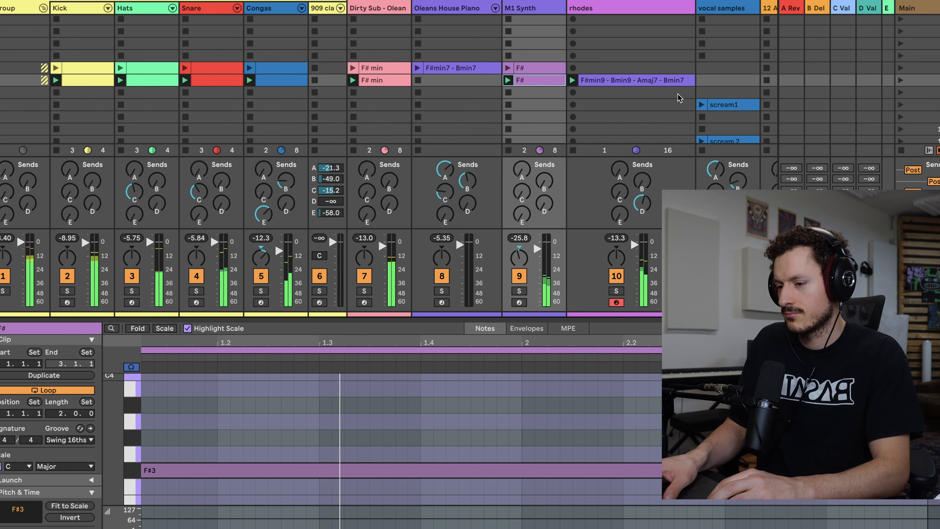
{"action": "left_click", "coordinate": [651, 82]}
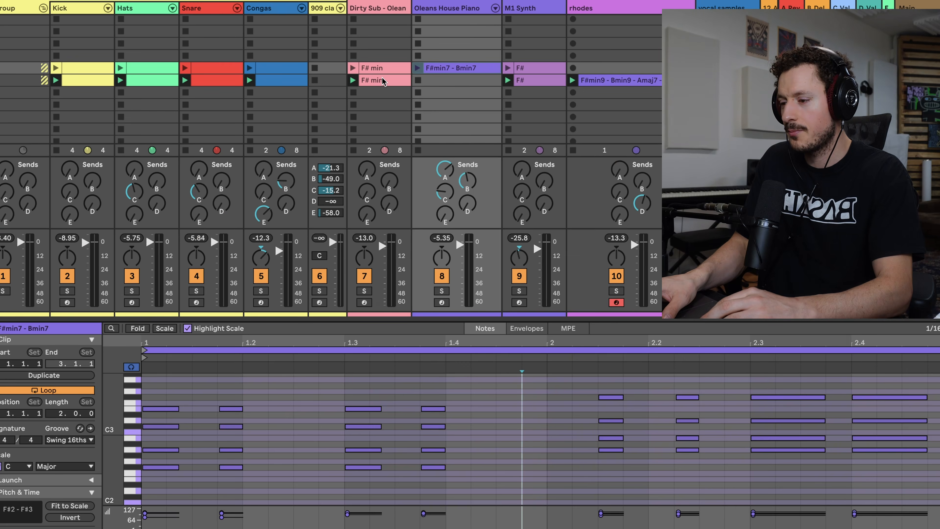
Arm and solo the Dirty Sub bass track, and audition its duplicated F# min clip.
{"action": "left_click", "coordinate": [379, 80]}
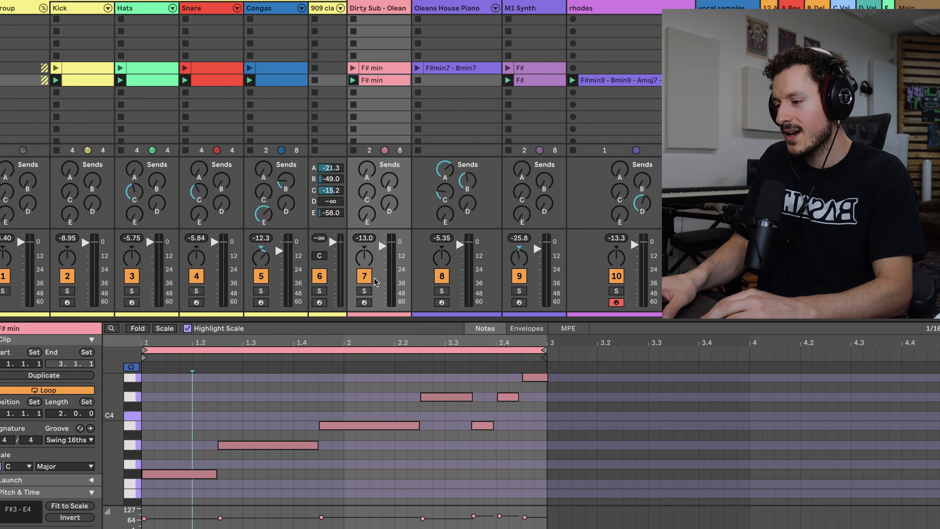
{"action": "left_click", "coordinate": [364, 302]}
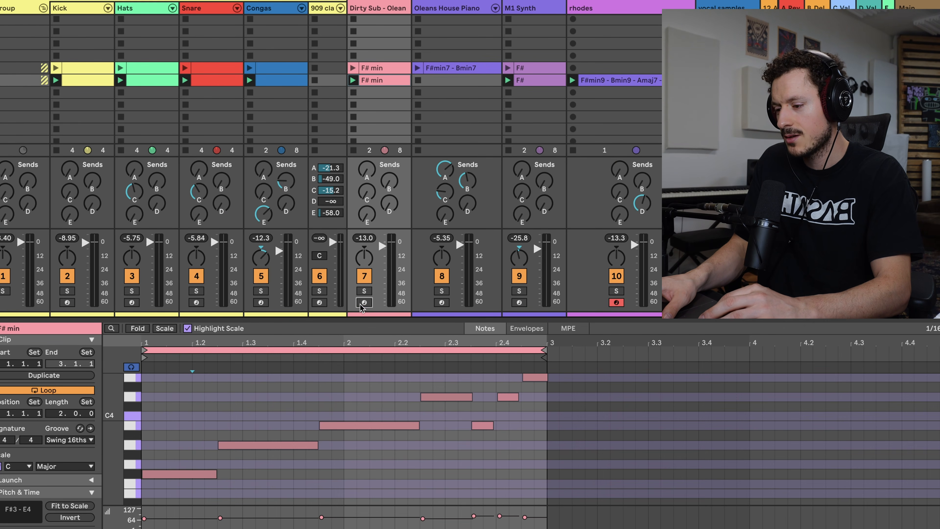
{"action": "left_click", "coordinate": [364, 290]}
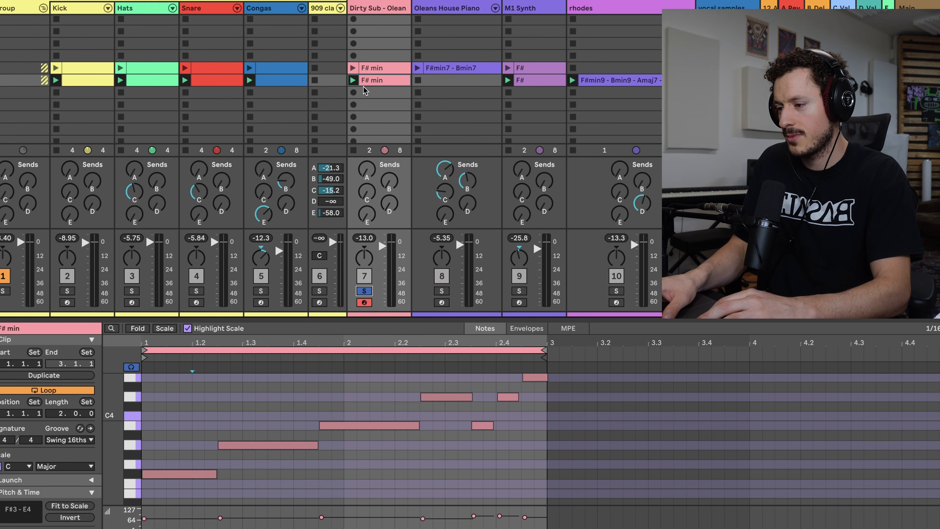
{"action": "key", "text": "space"}
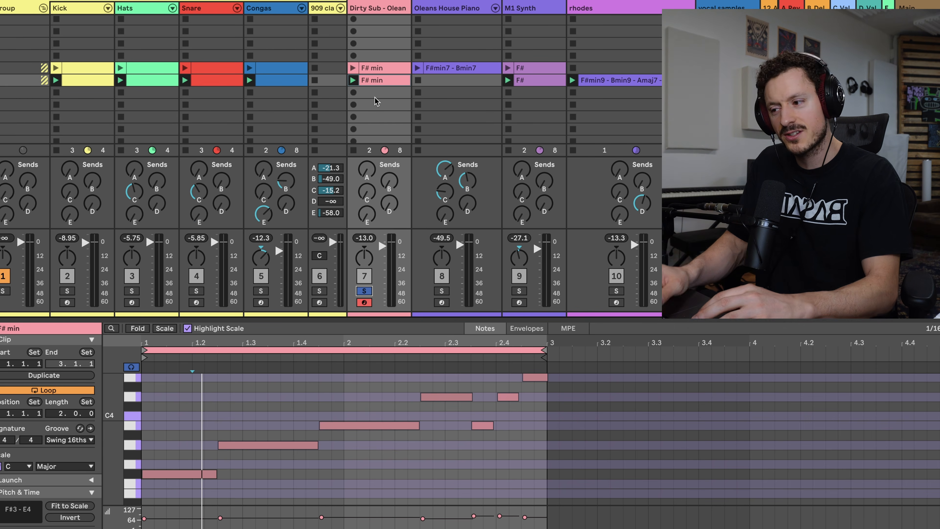
Delete the duplicated F# min clip from the Dirty Sub track and solo the drum group alongside the bass.
{"action": "left_click", "coordinate": [370, 82]}
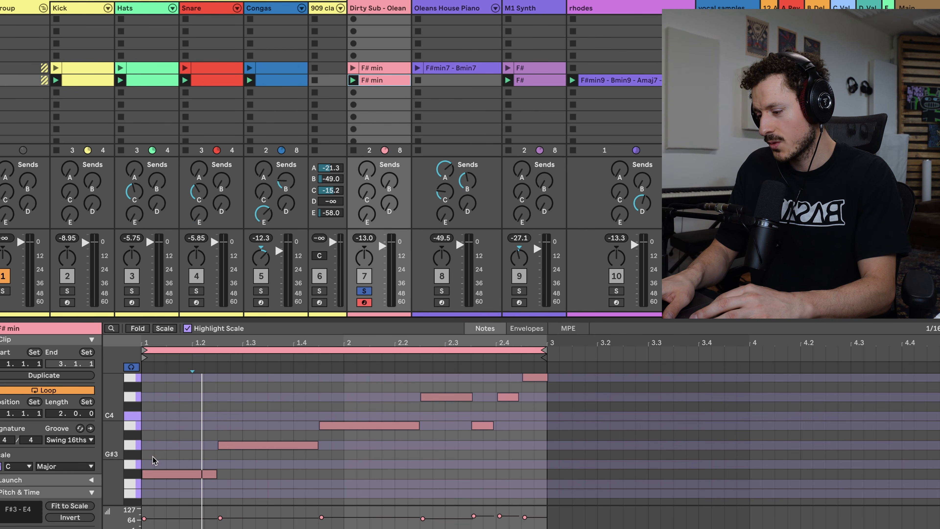
{"action": "left_click", "coordinate": [152, 474]}
{"action": "left_click", "coordinate": [132, 446]}
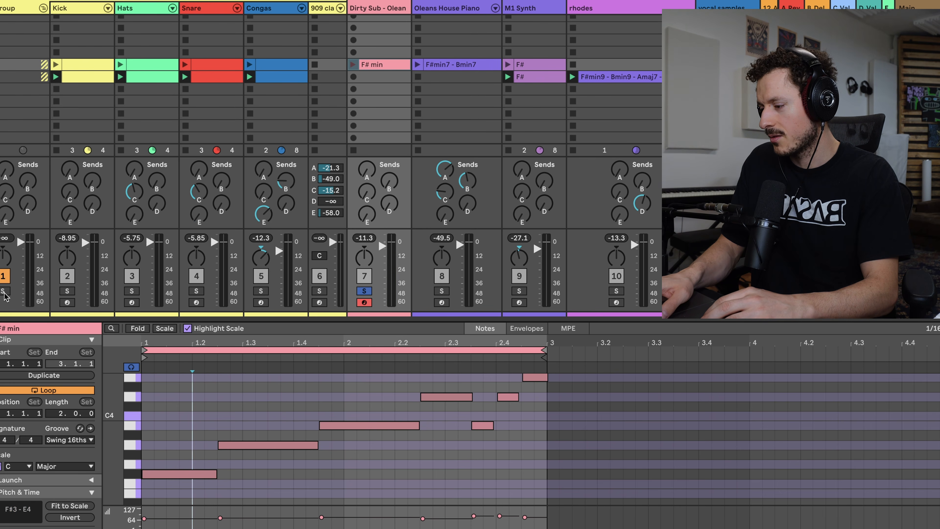
{"action": "left_click", "coordinate": [5, 292]}
{"action": "key", "text": "space"}
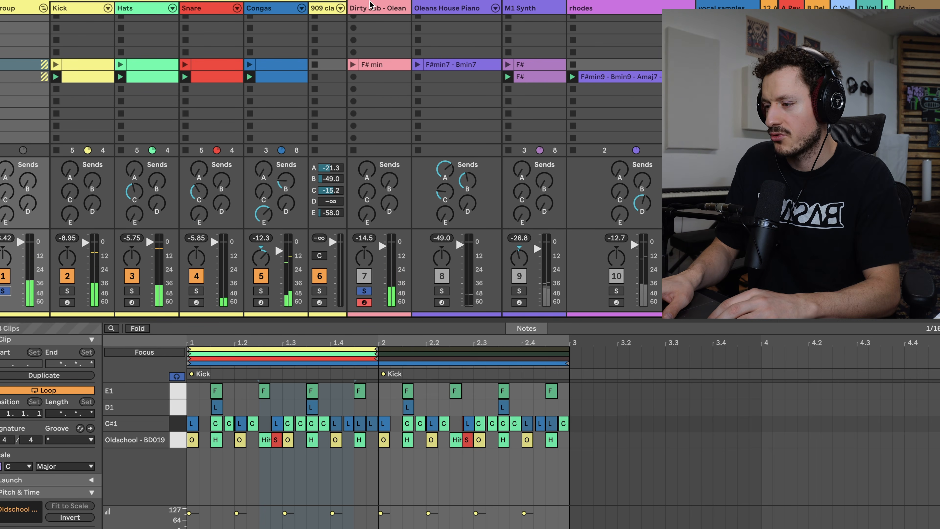
Open the Virtual Piano on the Dirty Sub track and move its window below the row of the rhodes clip.
{"action": "double_click", "coordinate": [374, 7]}
{"action": "left_click", "coordinate": [30, 464]}
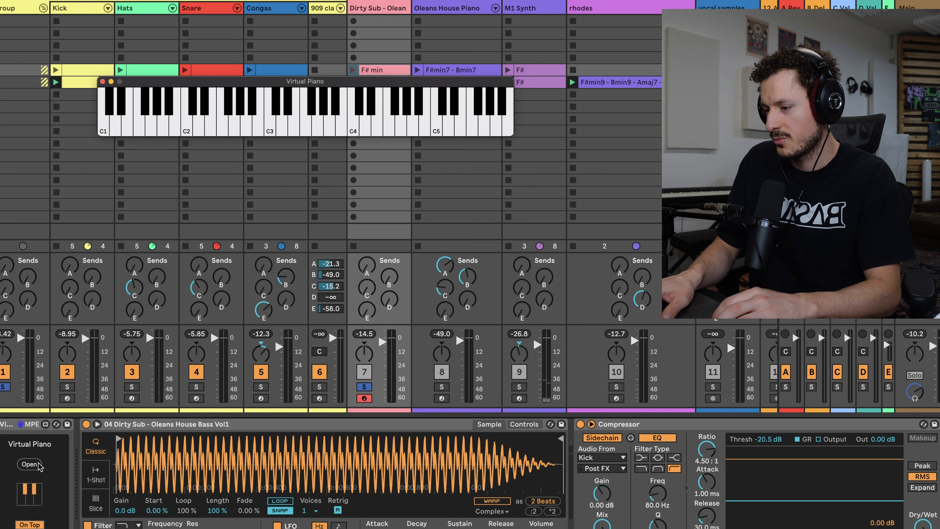
{"action": "left_click_drag", "start_coordinate": [369, 82], "coordinate": [370, 116]}
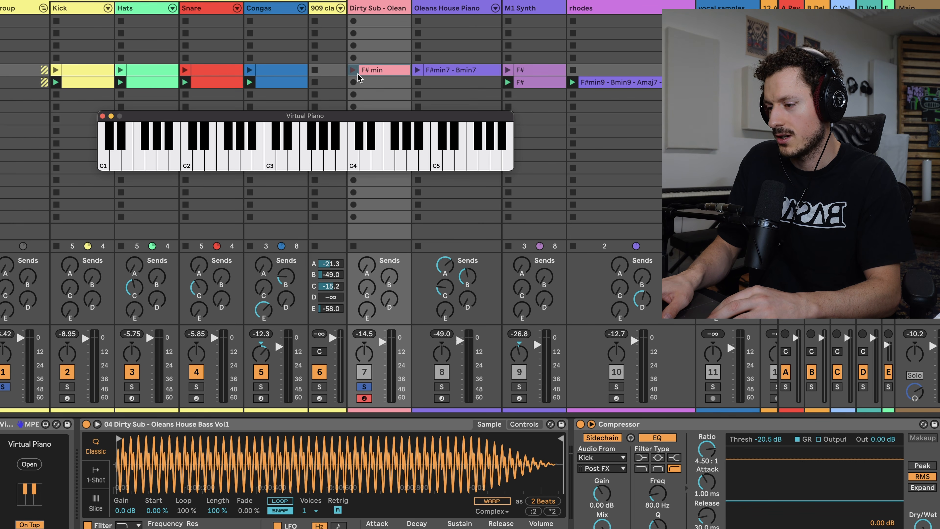
Record a four-bar F#3 and A3 bass line into the empty Dirty Sub slot beside the rhodes clip, and open it.
{"action": "left_click", "coordinate": [353, 83]}
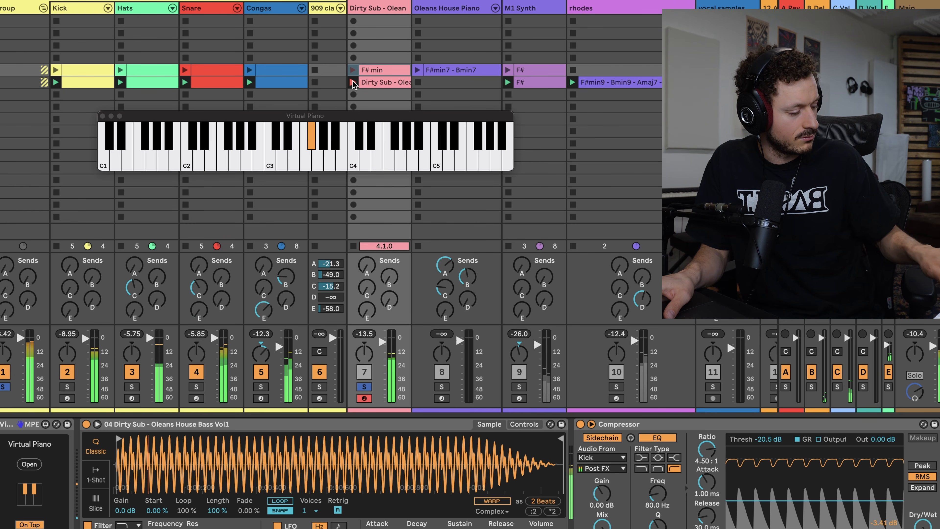
{"action": "key", "text": "space"}
{"action": "double_click", "coordinate": [378, 82]}
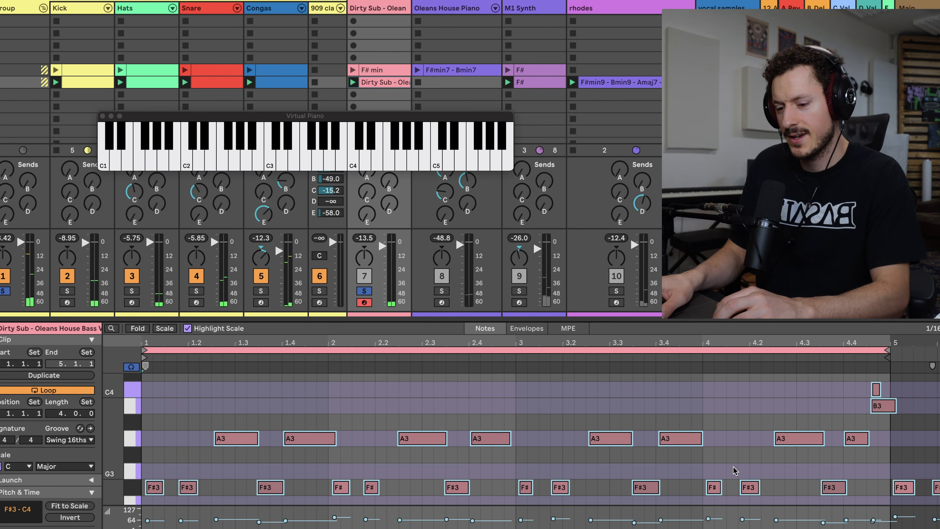
Delete the stray C4 at the end of the bass clip, shift the first F#3 slightly earlier, and play it back.
{"action": "left_click", "coordinate": [875, 387]}
{"action": "left_click", "coordinate": [876, 387]}
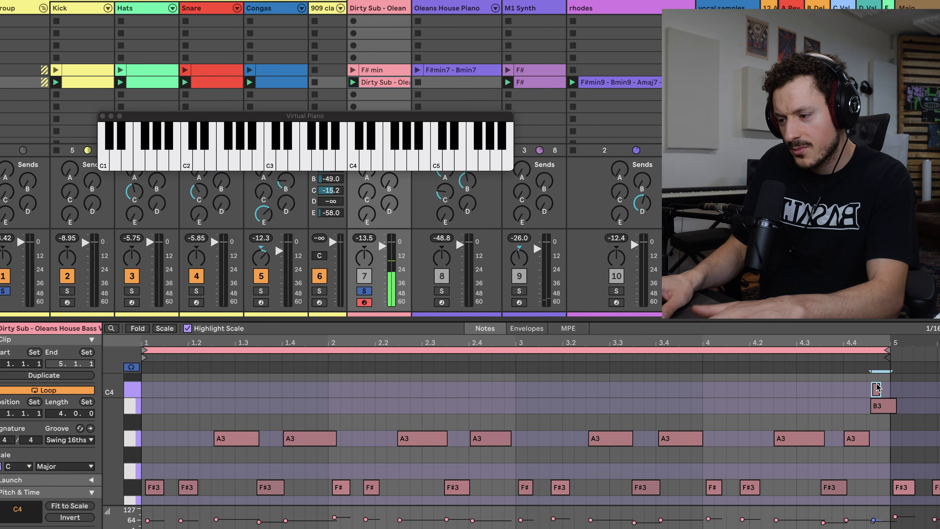
{"action": "left_click_drag", "start_coordinate": [156, 486], "coordinate": [153, 484]}
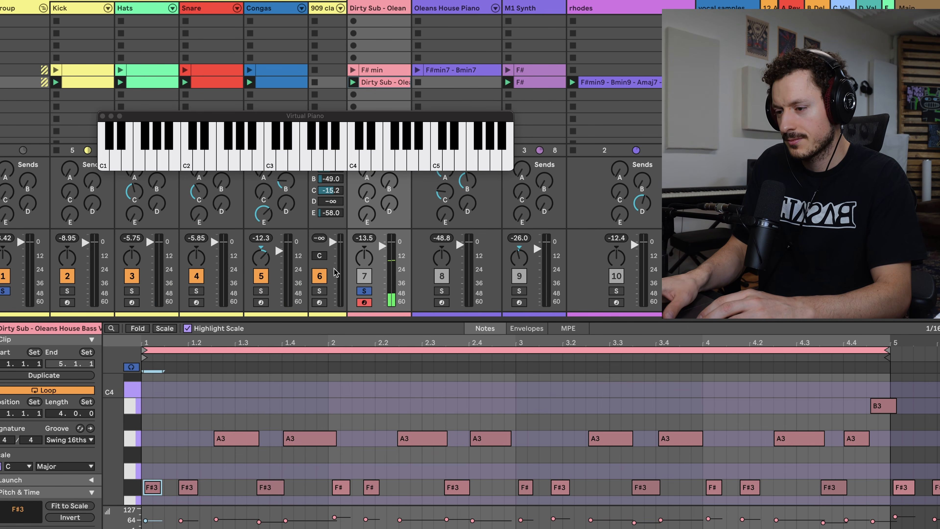
{"action": "key", "text": "space"}
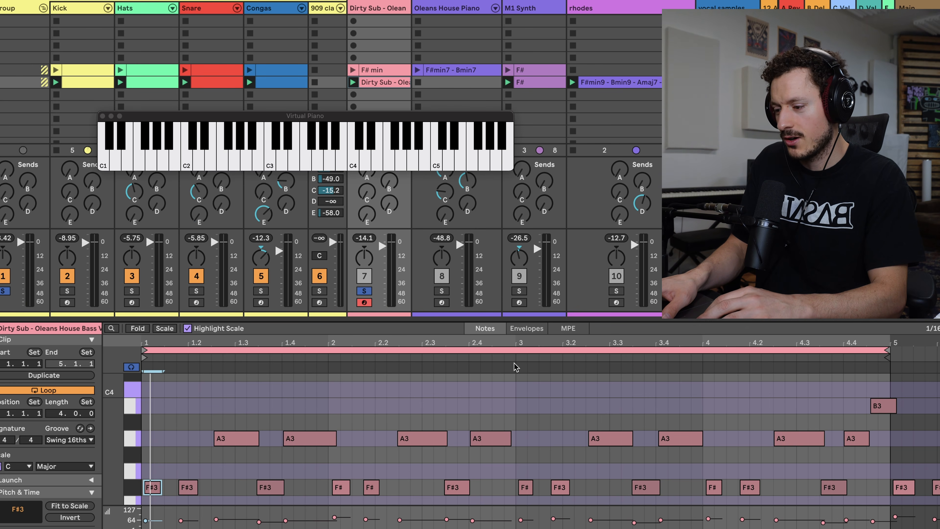
Turn off the Dirty Sub solo, launch the F#min7 - Bmin7 scene and stop the Kick while the other tracks play.
{"action": "left_click", "coordinate": [365, 290]}
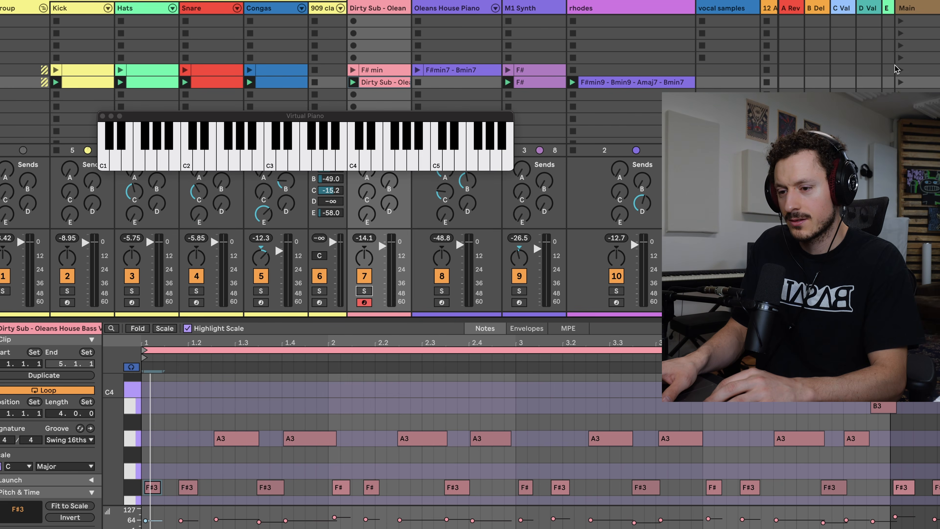
{"action": "left_click", "coordinate": [900, 70]}
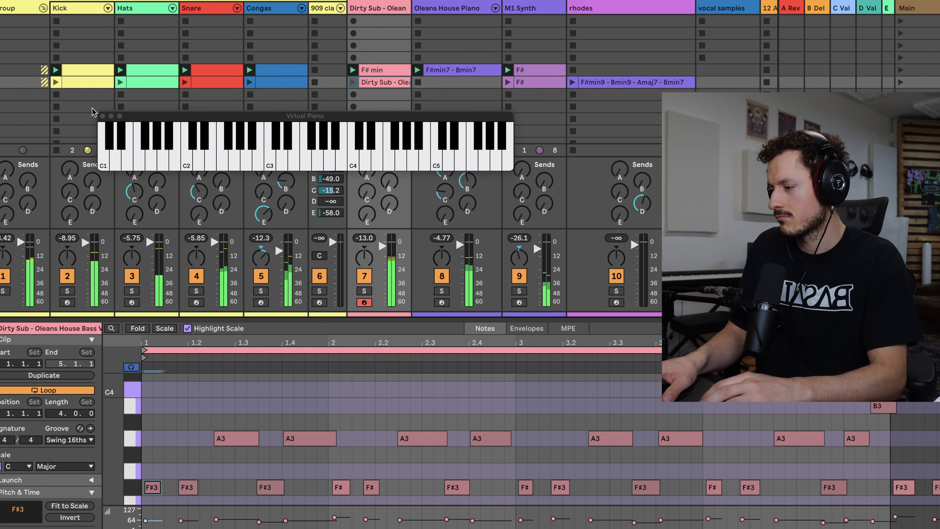
{"action": "left_click", "coordinate": [57, 95]}
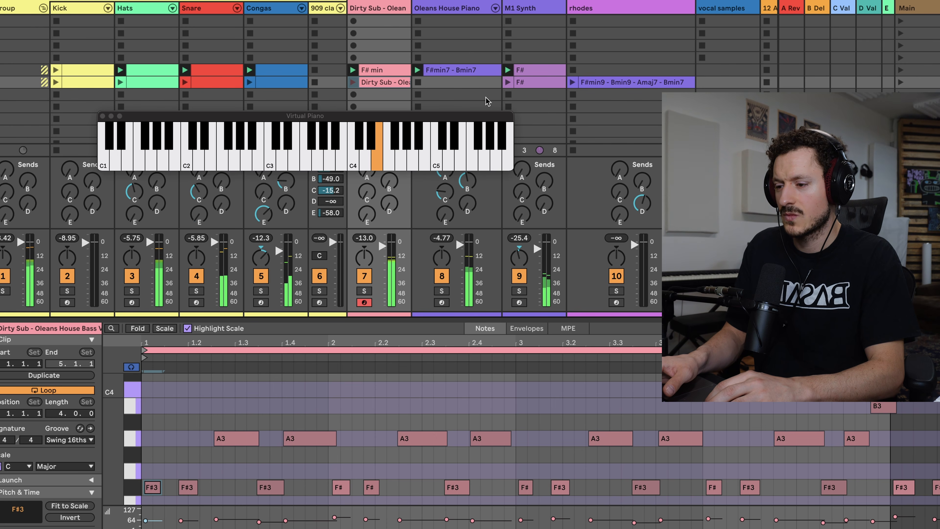
Move the rhodes clip down one scene and bring the second-row Kick clip back in.
{"action": "left_click_drag", "start_coordinate": [604, 85], "coordinate": [604, 90]}
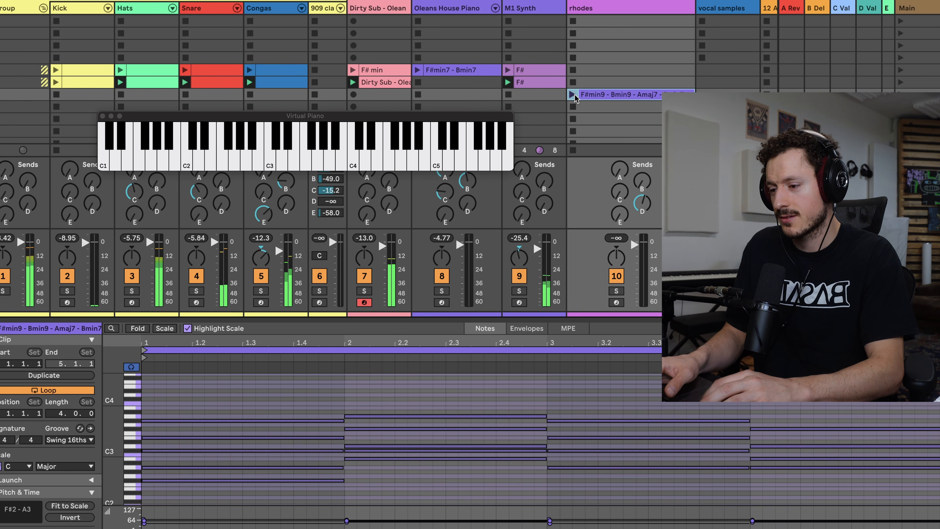
{"action": "left_click", "coordinate": [57, 81]}
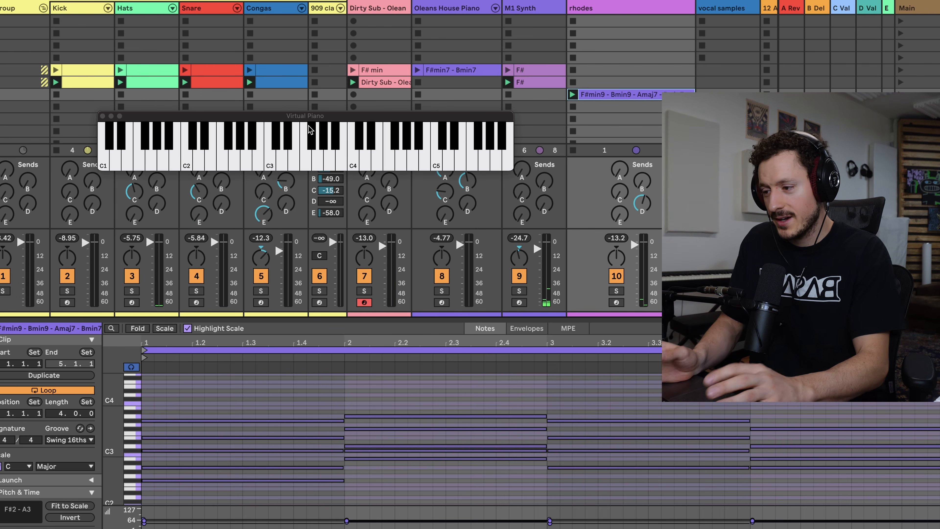
Create an empty MIDI clip in the Dirty Sub slot beside the moved rhodes clip.
{"action": "left_click", "coordinate": [385, 70]}
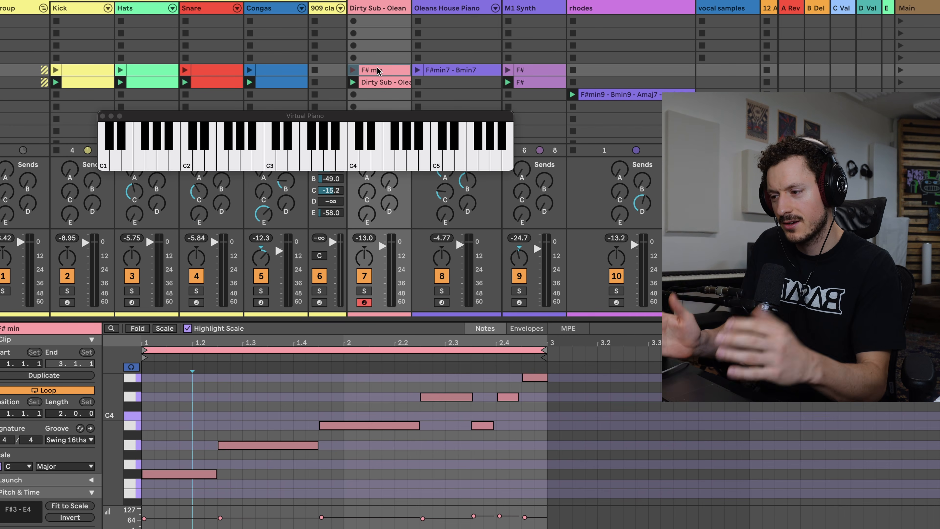
{"action": "left_click", "coordinate": [370, 98]}
{"action": "double_click", "coordinate": [371, 94]}
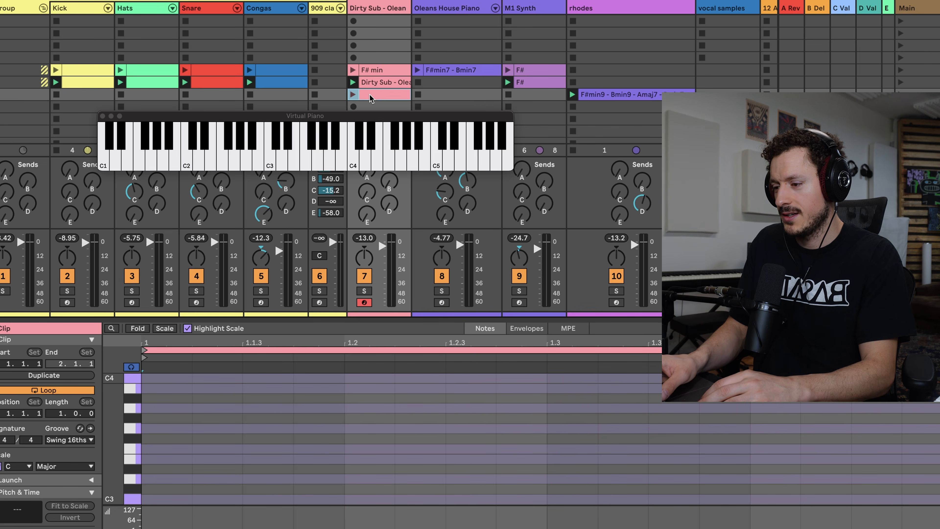
Open the original F# min bass clip and audition its F#3 root note.
{"action": "left_click", "coordinate": [370, 70]}
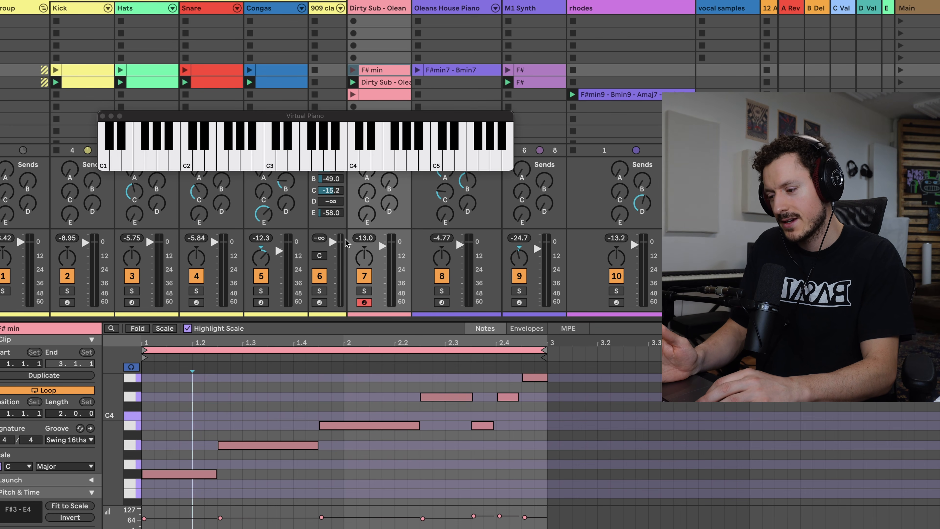
{"action": "left_click", "coordinate": [134, 476]}
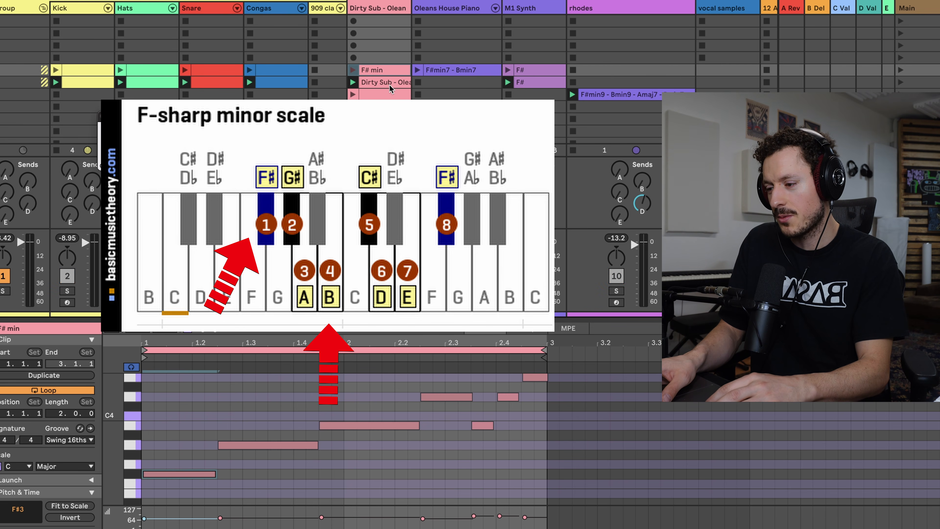
Compare the notes of the F# min, second-row and new empty Dirty Sub clips while trying out bass notes.
{"action": "left_click", "coordinate": [375, 96]}
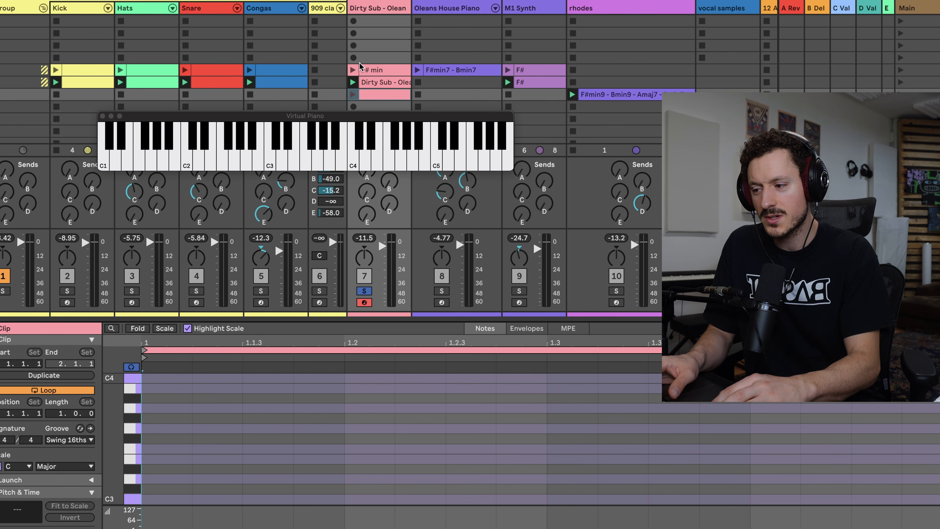
{"action": "left_click", "coordinate": [364, 70]}
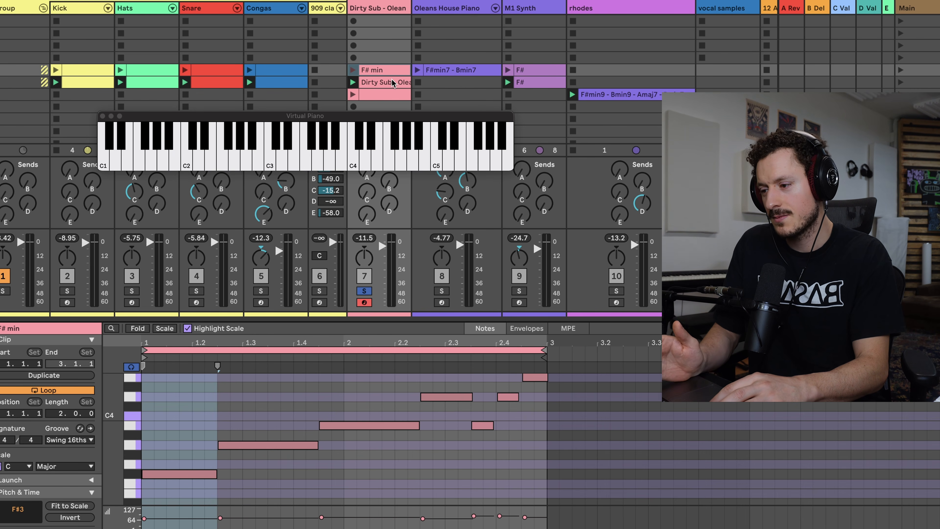
{"action": "left_click", "coordinate": [370, 96]}
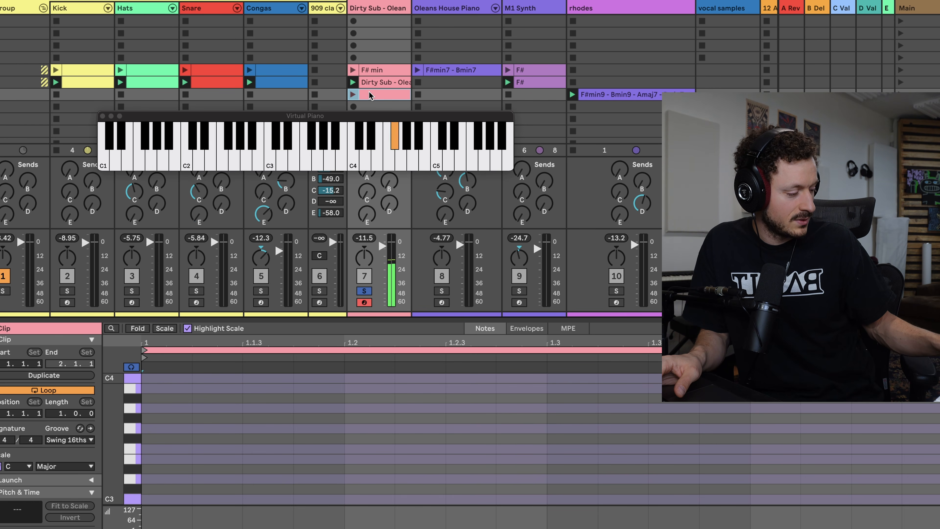
{"action": "left_click", "coordinate": [372, 70]}
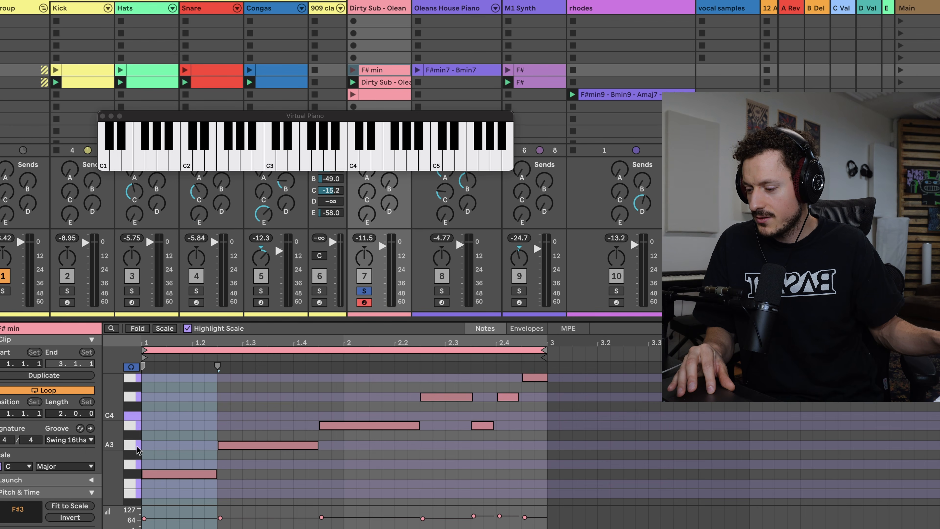
{"action": "left_click", "coordinate": [378, 82]}
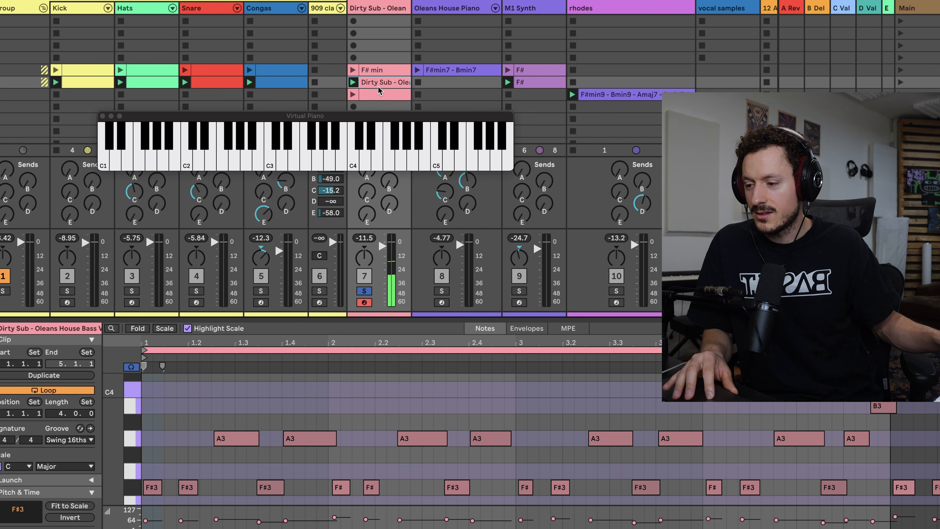
{"action": "left_click", "coordinate": [378, 70]}
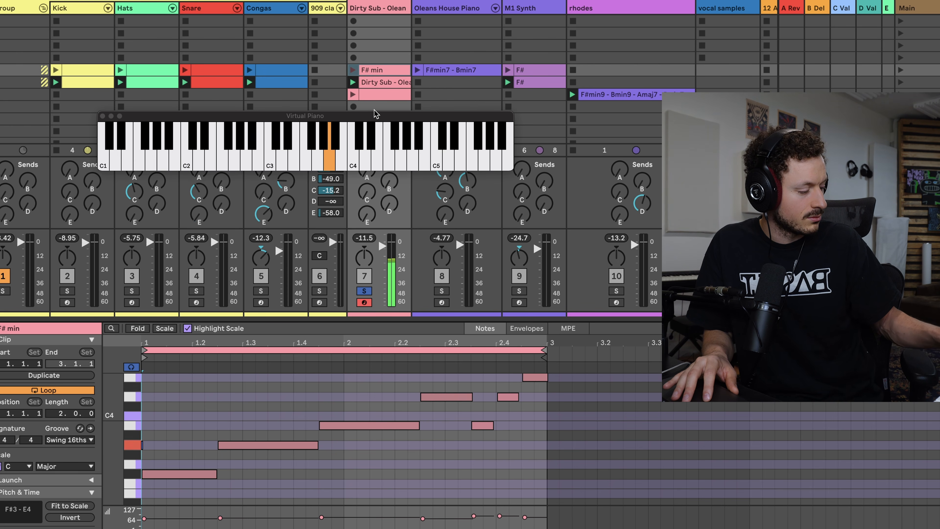
Record a new two-bar bass line into the Dirty Sub slot directly below the empty clip.
{"action": "left_click", "coordinate": [369, 107]}
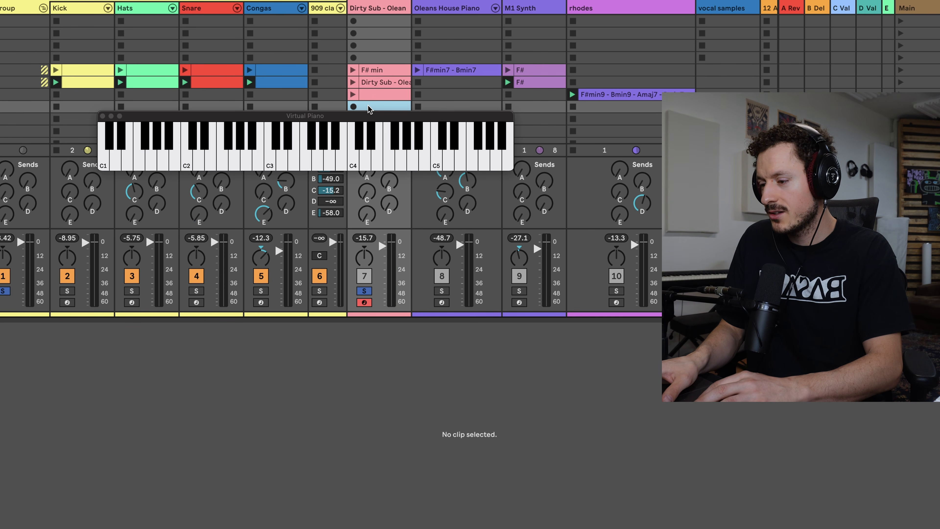
{"action": "left_click", "coordinate": [353, 107]}
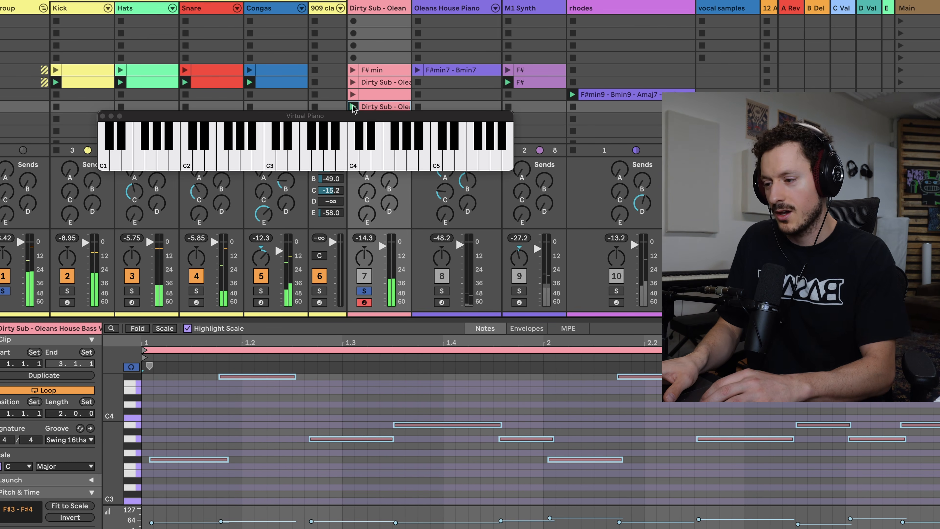
{"action": "key", "text": "space"}
Move the recorded clip's first A3 note earlier, nudge the bar-2 F#4 note slightly later, and check playback.
{"action": "left_click", "coordinate": [339, 440]}
{"action": "left_click_drag", "start_coordinate": [339, 441], "coordinate": [321, 441]}
{"action": "left_click_drag", "start_coordinate": [623, 378], "coordinate": [627, 379]}
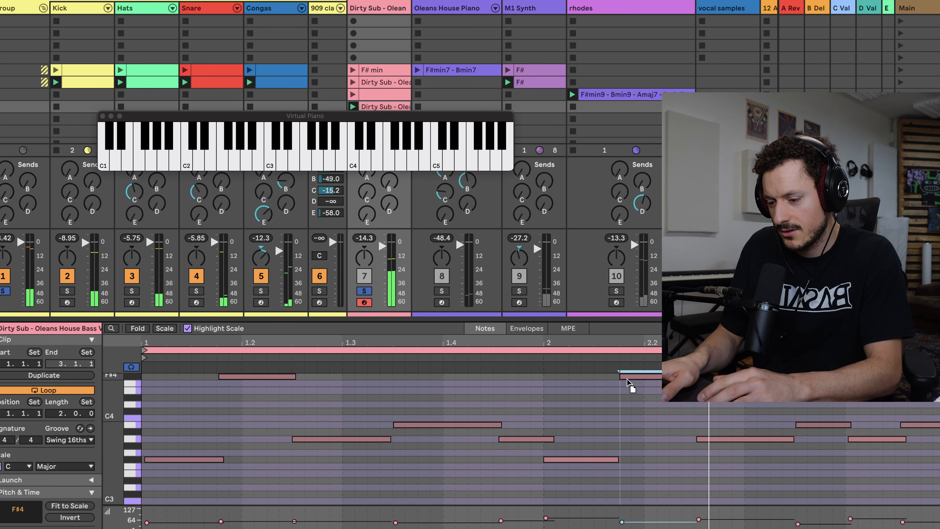
{"action": "key", "text": "space"}
{"action": "key", "text": "space"}
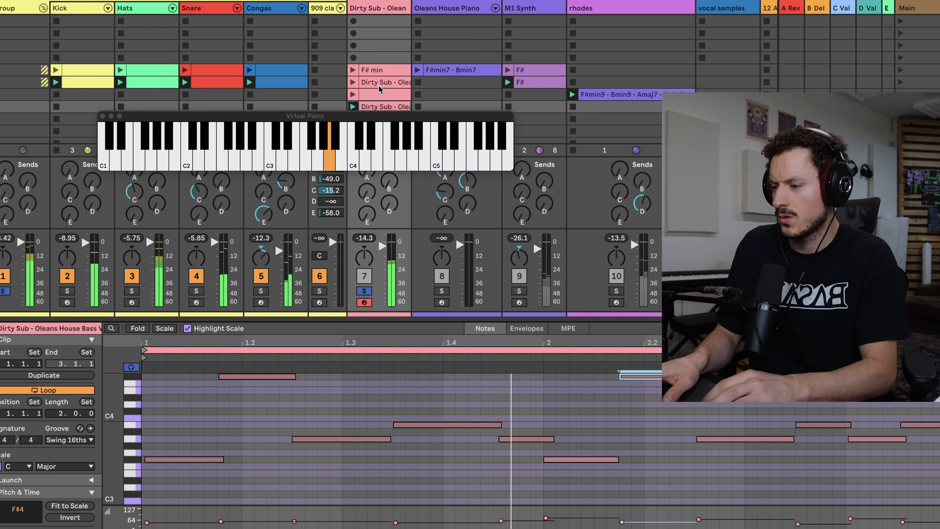
Delete the empty Dirty Sub clip and move the recorded bass clip up into its slot.
{"action": "left_click", "coordinate": [368, 97]}
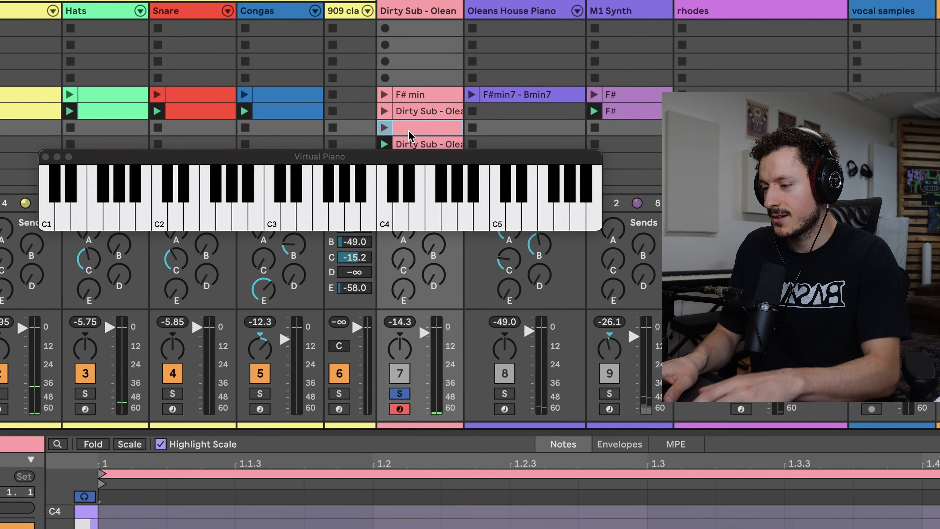
{"action": "key", "text": "Delete"}
{"action": "left_click_drag", "start_coordinate": [414, 141], "coordinate": [412, 130]}
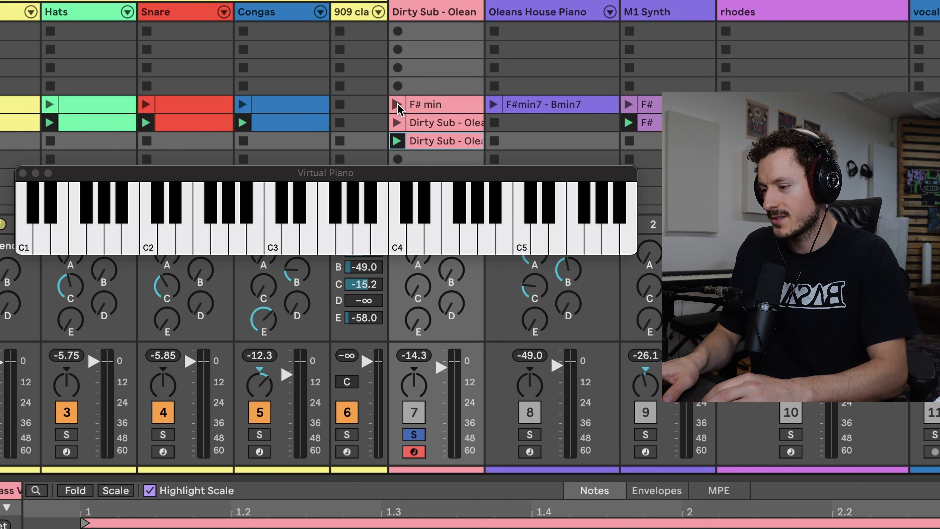
Launch the F# min, recorded and second-row Dirty Sub clips in turn to compare the bass lines.
{"action": "left_click", "coordinate": [398, 105]}
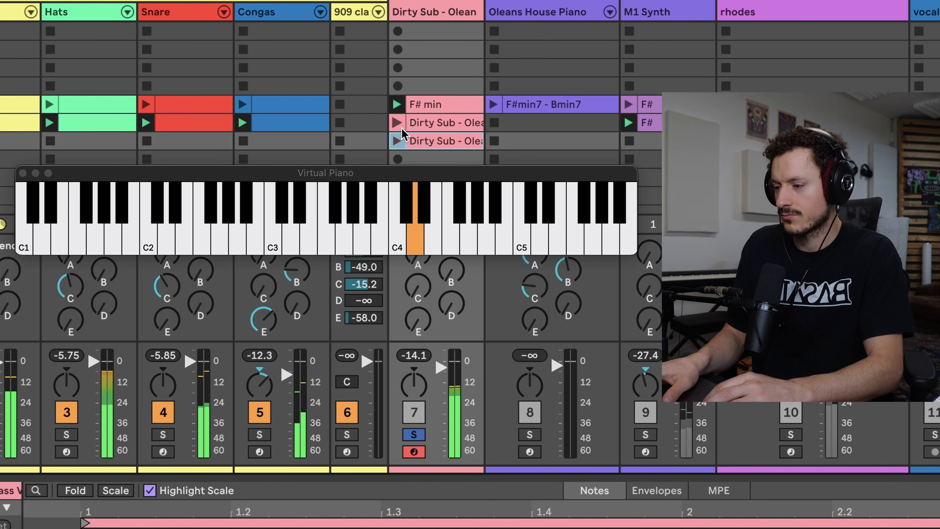
{"action": "left_click", "coordinate": [398, 138]}
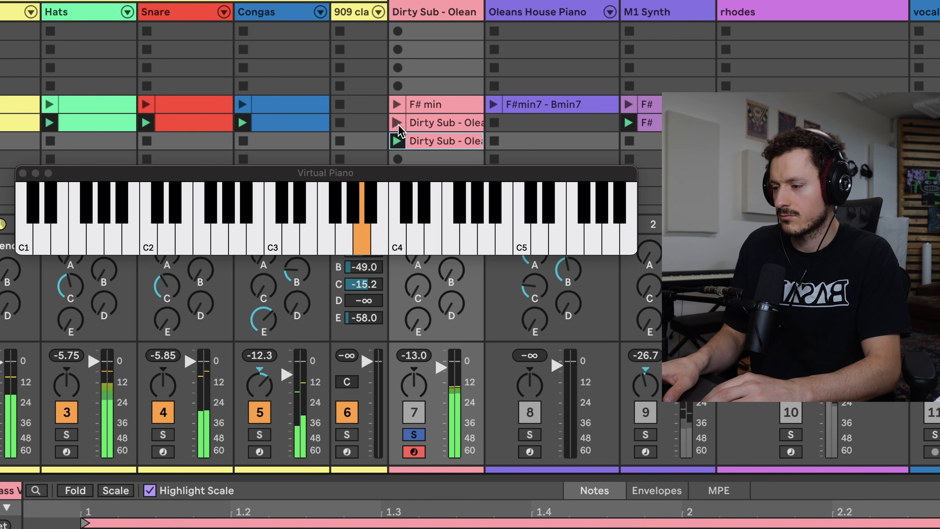
{"action": "left_click", "coordinate": [398, 122]}
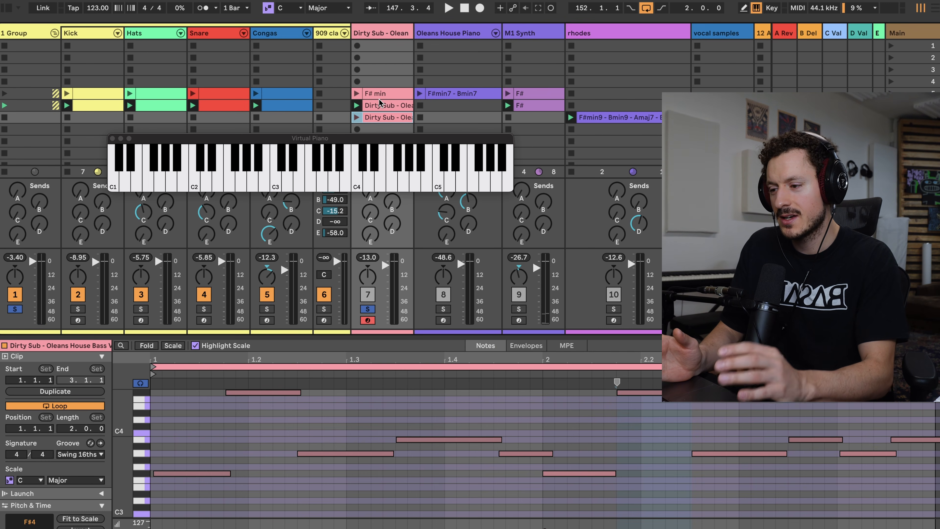
Review the notes of the F# min bass, F#min7 - Bmin7 piano, second-row bass and rhodes clips.
{"action": "left_click", "coordinate": [378, 96]}
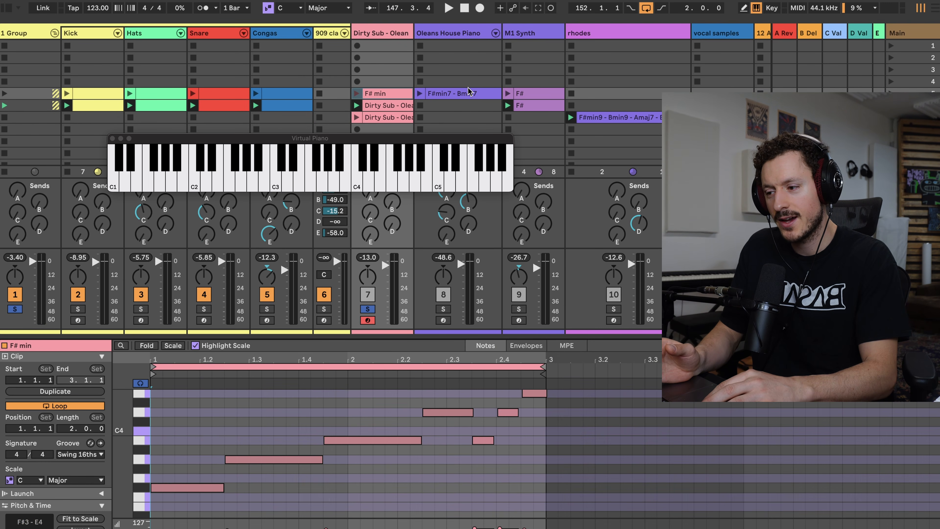
{"action": "left_click", "coordinate": [460, 93]}
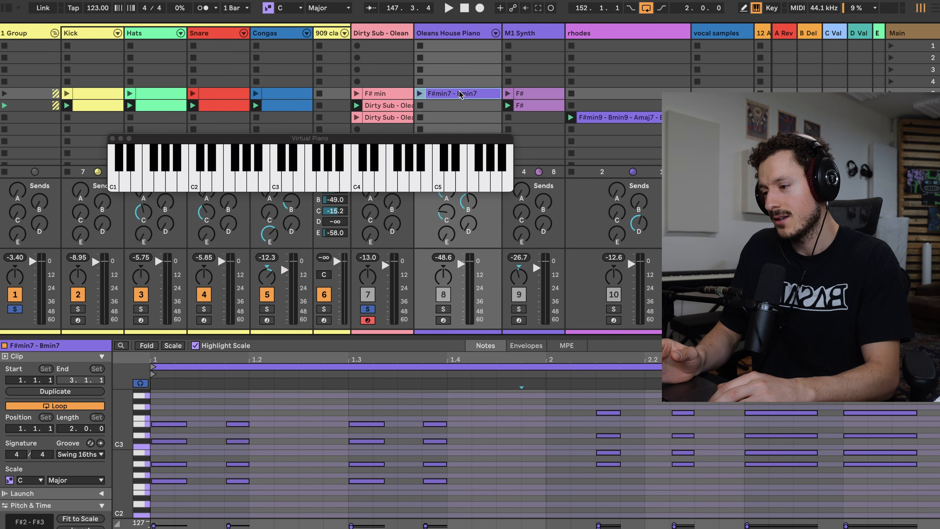
{"action": "left_click", "coordinate": [384, 108]}
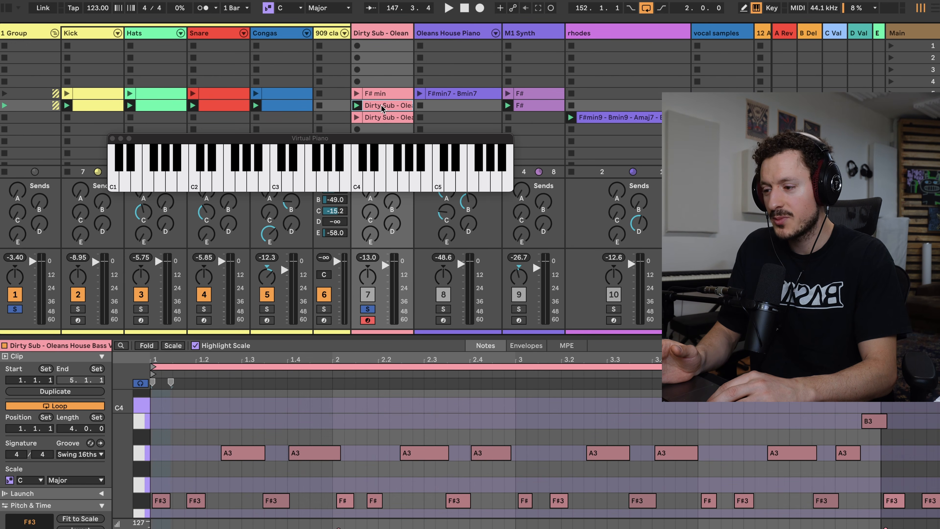
{"action": "left_click", "coordinate": [603, 118]}
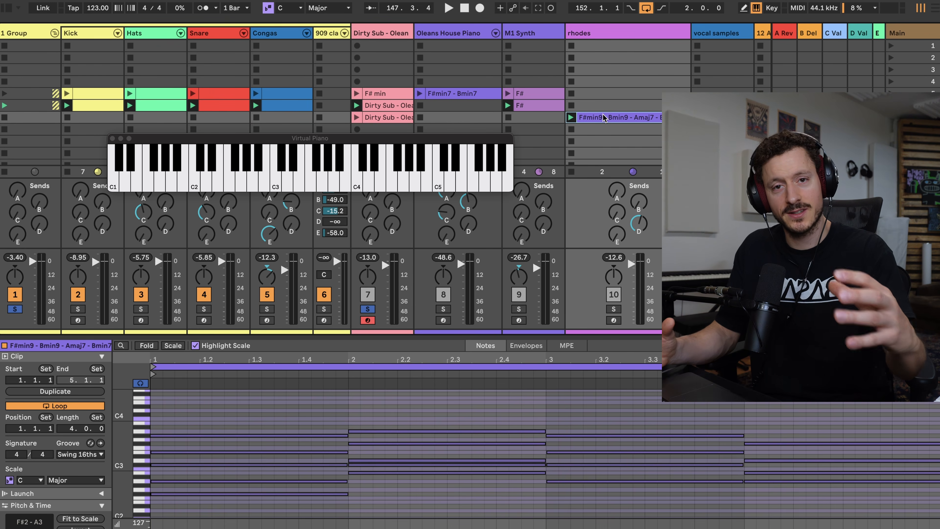
Clear the Dirty Sub solo and close the Virtual Piano window.
{"action": "scroll", "coordinate": [604, 118], "scroll_direction": "down", "scroll_amount": 1}
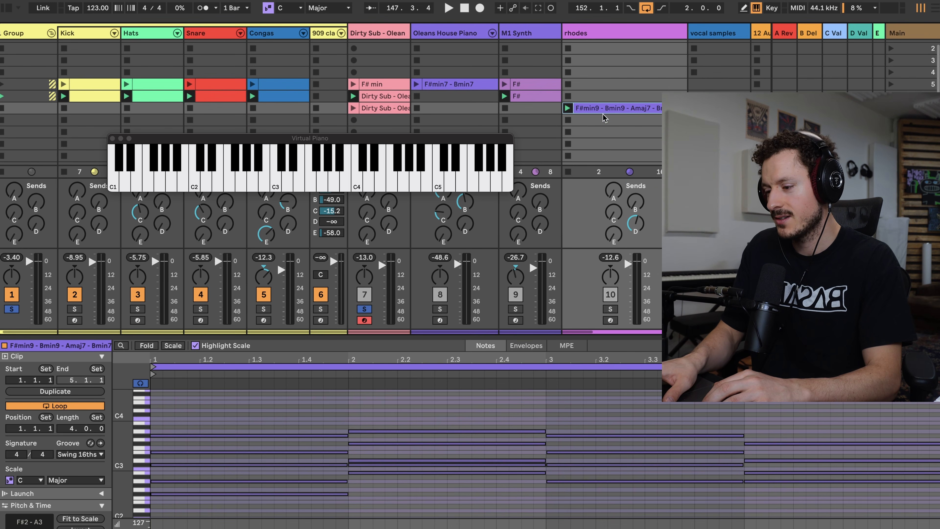
{"action": "left_click", "coordinate": [364, 309]}
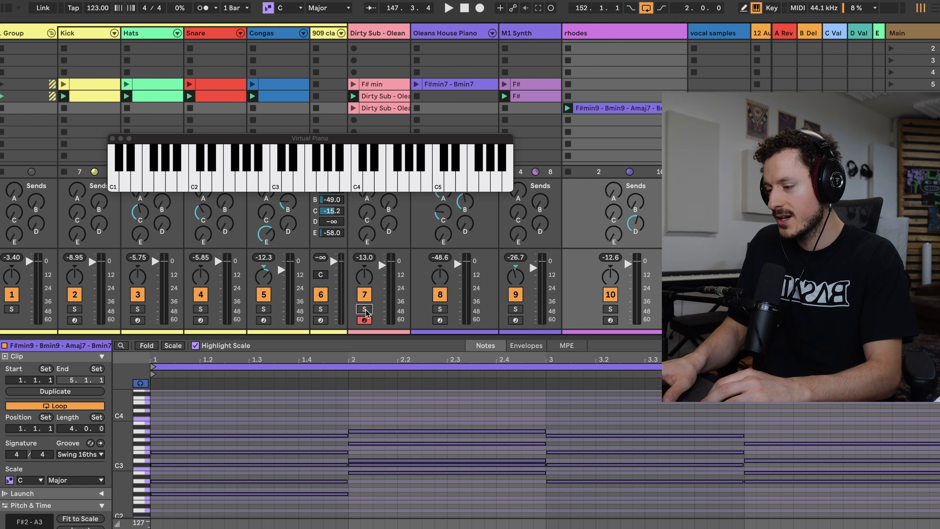
{"action": "scroll", "coordinate": [266, 106], "scroll_direction": "up", "scroll_amount": 1}
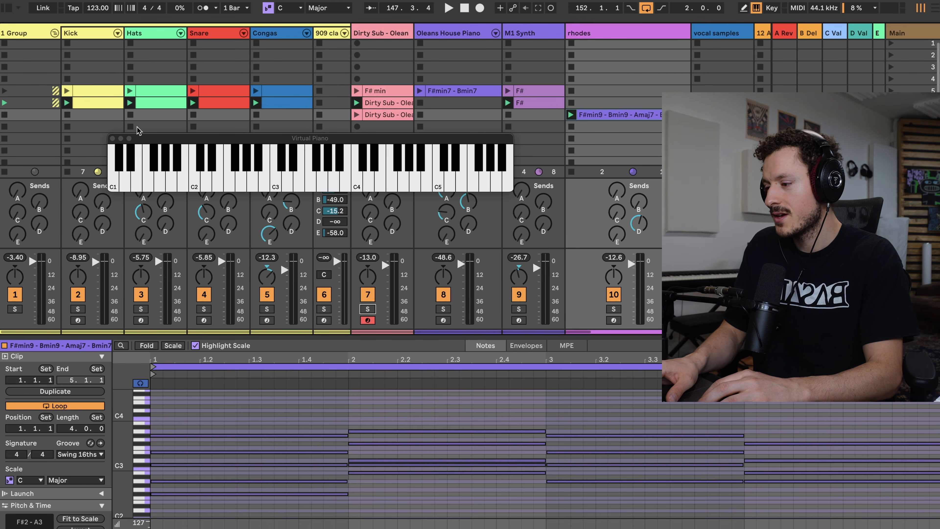
{"action": "left_click", "coordinate": [112, 139]}
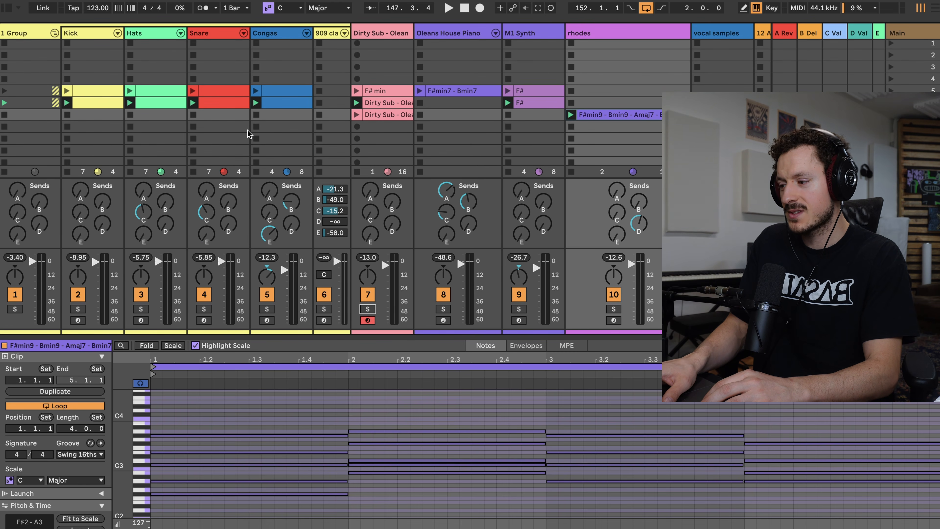
Solo the drum group, play it back, and stop the second-row Snare clip.
{"action": "left_click", "coordinate": [14, 310]}
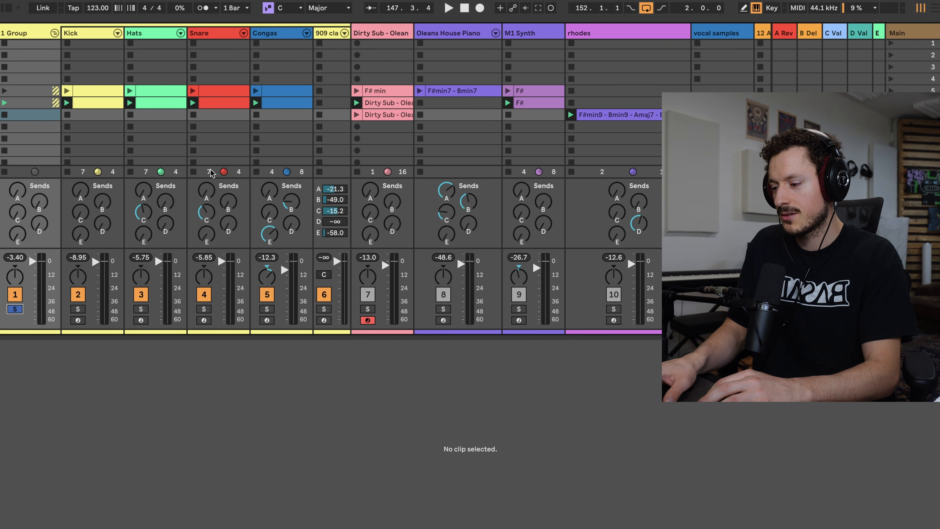
{"action": "key", "text": "space"}
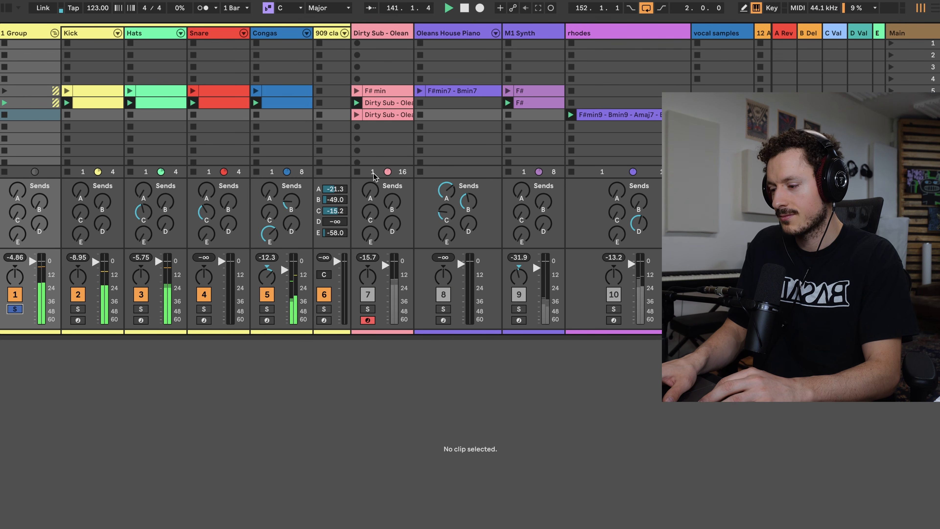
{"action": "left_click", "coordinate": [214, 103]}
{"action": "key", "text": "shift+Tab"}
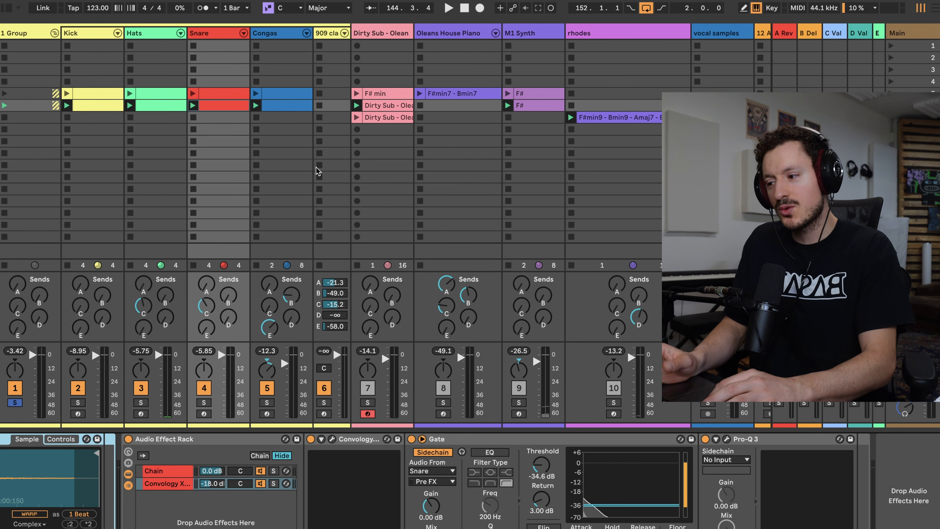
{"action": "left_click", "coordinate": [193, 117]}
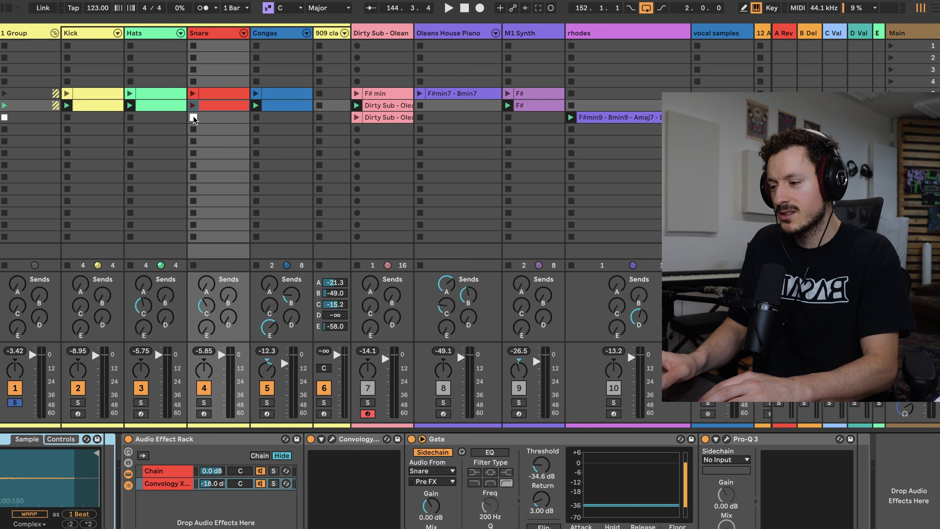
Create an empty MIDI clip in the 909 clap slot of the F# min scene, widen the track and audition its Drum Rack clap.
{"action": "double_click", "coordinate": [330, 94]}
{"action": "left_click_drag", "start_coordinate": [351, 34], "coordinate": [409, 33]}
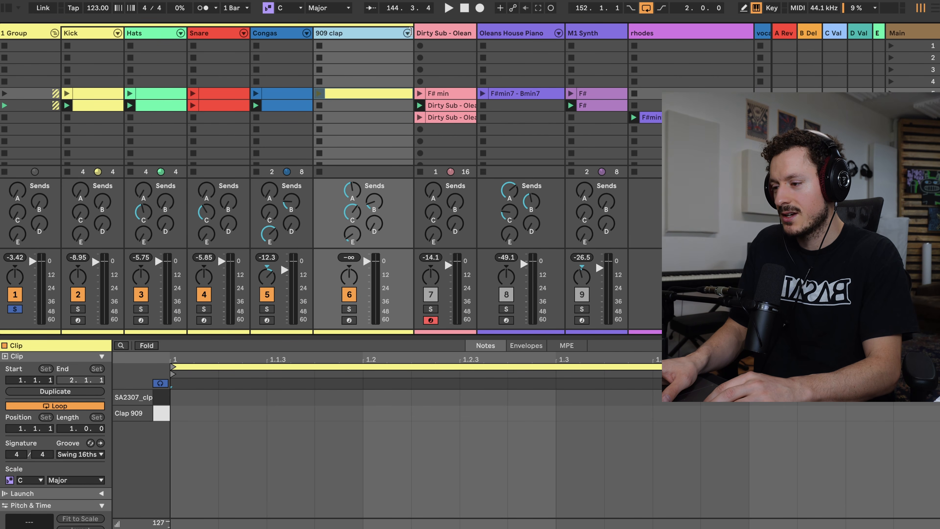
{"action": "left_click", "coordinate": [345, 35]}
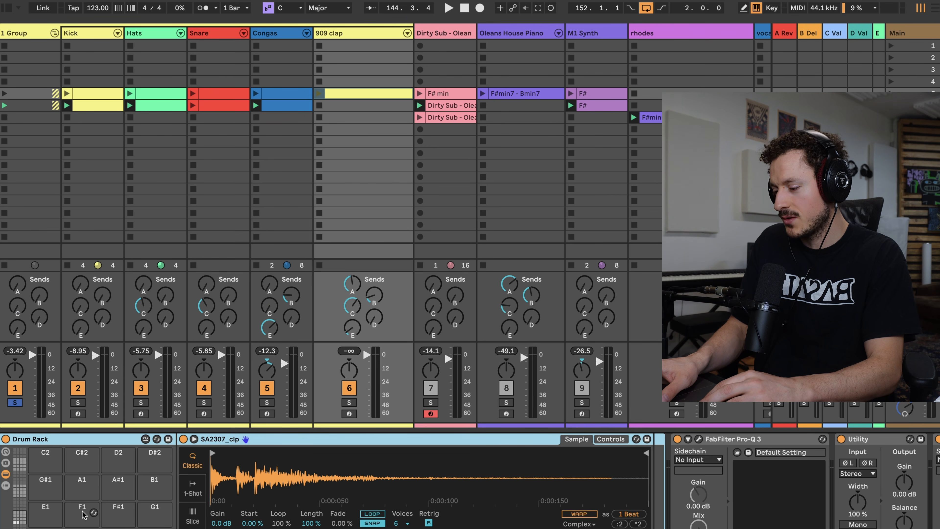
{"action": "left_click", "coordinate": [45, 528]}
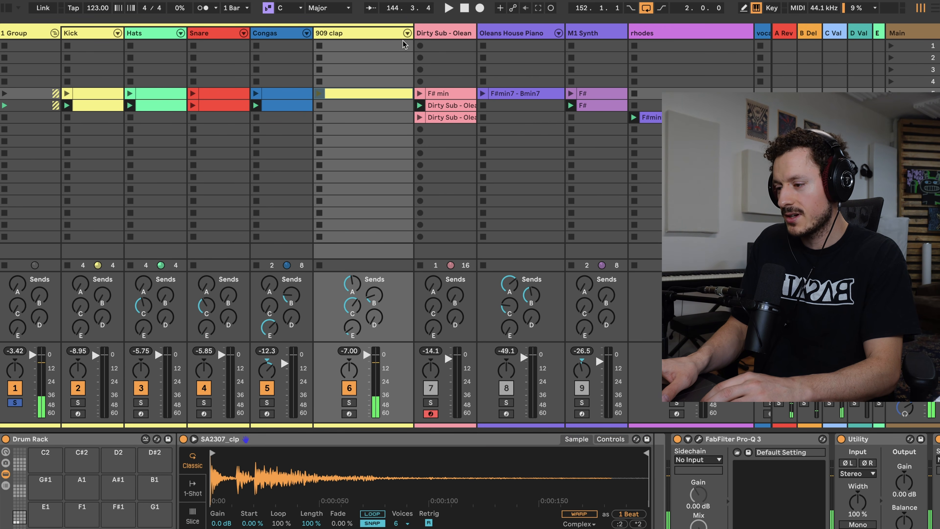
Draw clap hits on beats 1.2 and 1.4 of the 909 clap clip and shift them to the Clap 909 sound.
{"action": "left_click", "coordinate": [351, 96]}
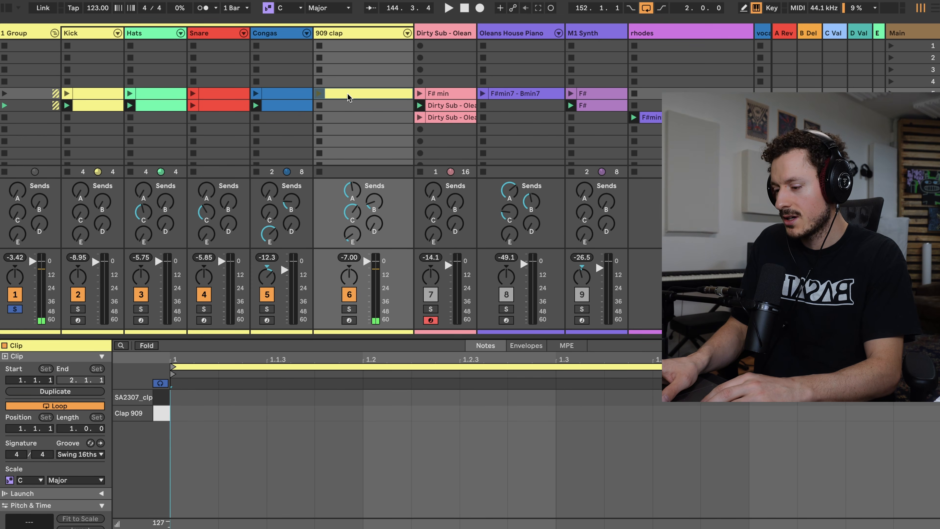
{"action": "key", "text": "b"}
{"action": "left_click", "coordinate": [405, 397]}
{"action": "left_click", "coordinate": [773, 397]}
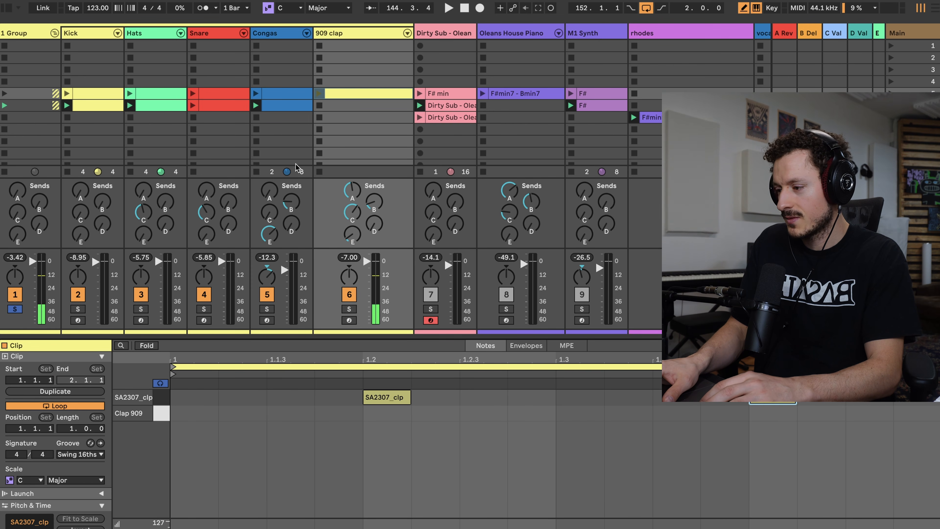
{"action": "left_click", "coordinate": [166, 400]}
{"action": "key", "text": "Down"}
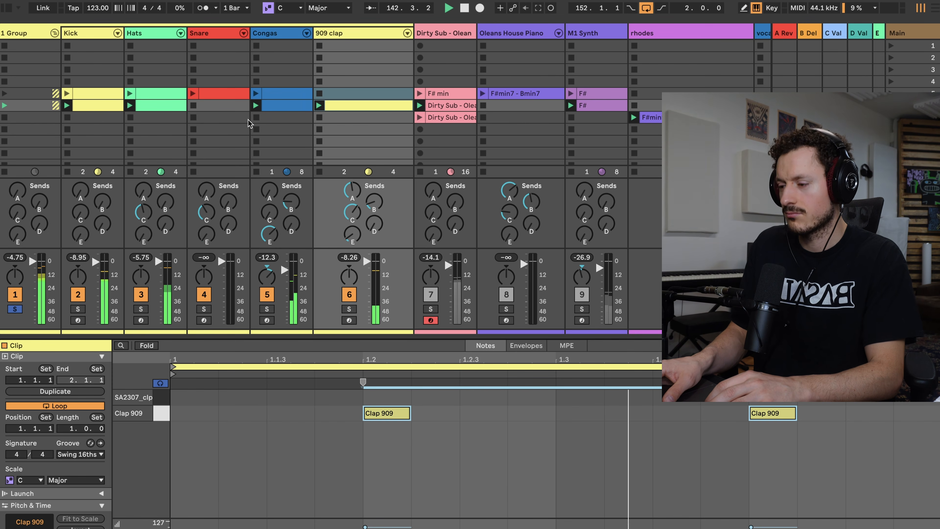
Create an empty clip in the second-row Snare slot, audition Snare 909, and draw a Snare 909 hit just before beat 1.3.
{"action": "double_click", "coordinate": [233, 107]}
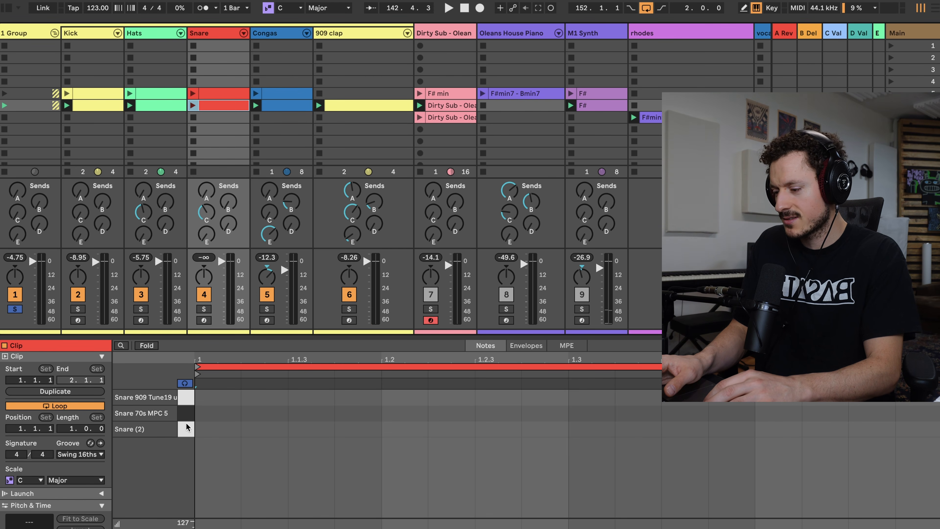
{"action": "left_click", "coordinate": [185, 397]}
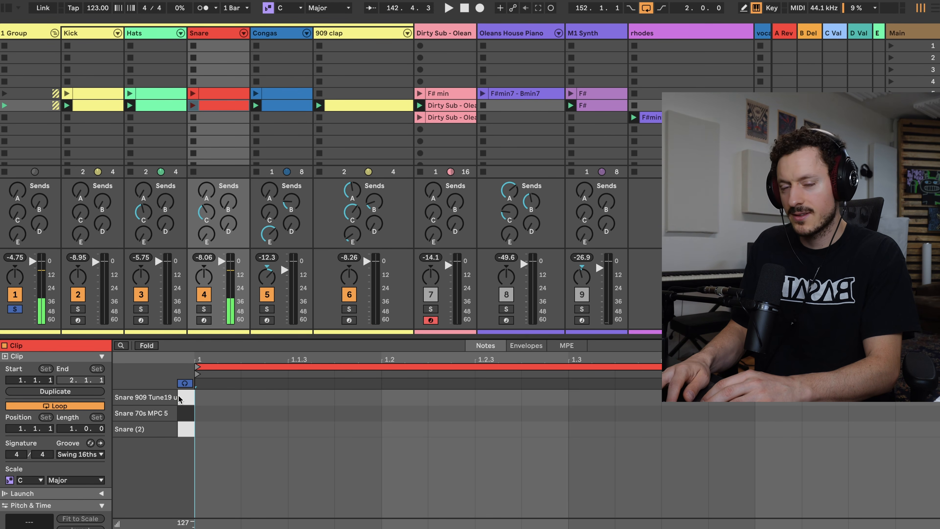
{"action": "key", "text": "b"}
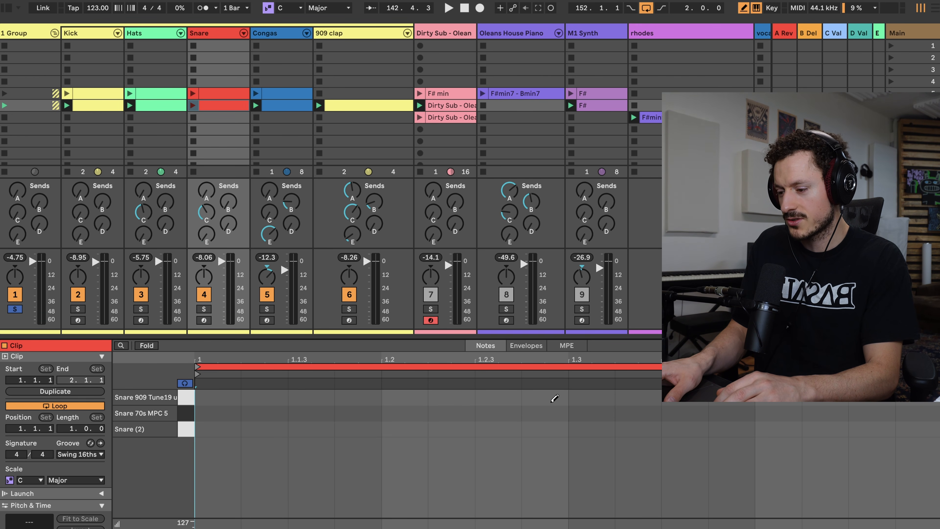
{"action": "key", "text": "space"}
{"action": "key", "text": "space"}
{"action": "key", "text": "space"}
{"action": "key", "text": "space"}
{"action": "left_click", "coordinate": [543, 398]}
{"action": "key", "text": "space"}
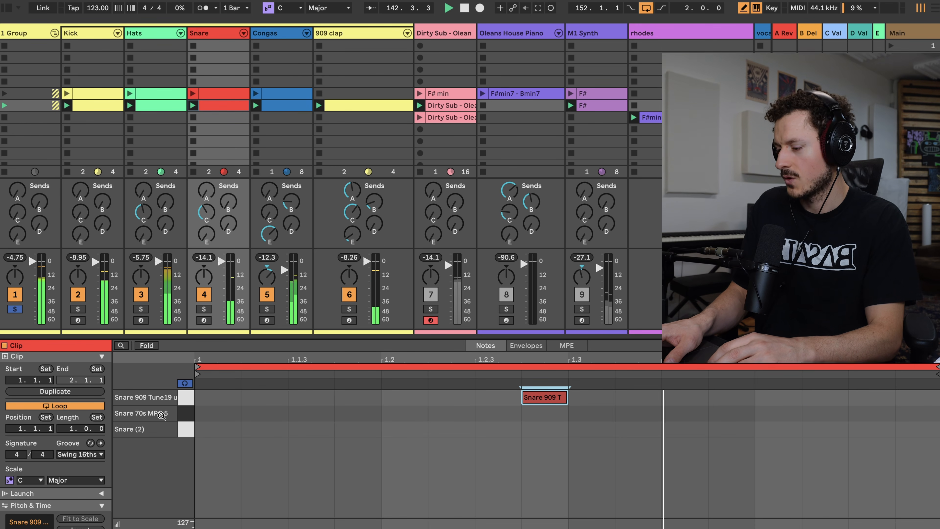
Double the Snare clip to two bars and add Snare 909 hits one sixteenth after beat 2.3 and on the last sixteenth.
{"action": "key", "text": "space"}
{"action": "left_click", "coordinate": [55, 391]}
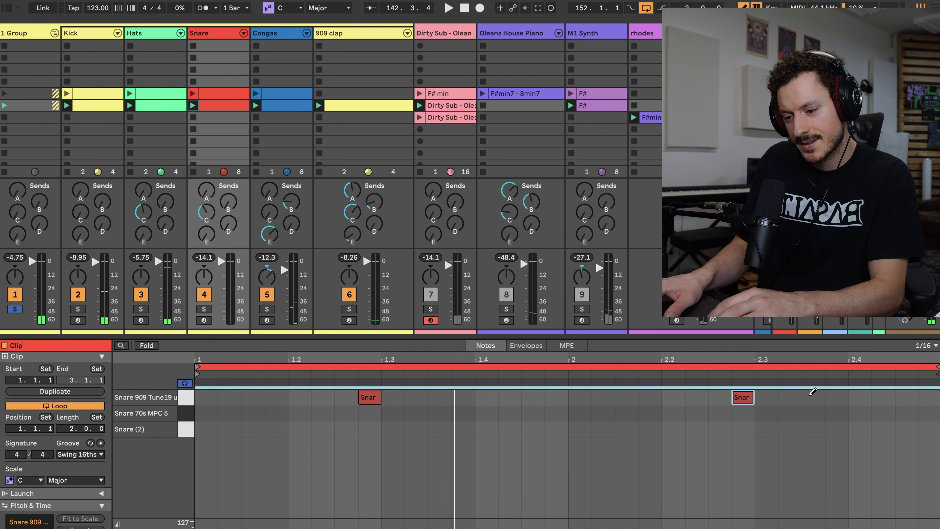
{"action": "left_click", "coordinate": [811, 396]}
{"action": "key", "text": "space"}
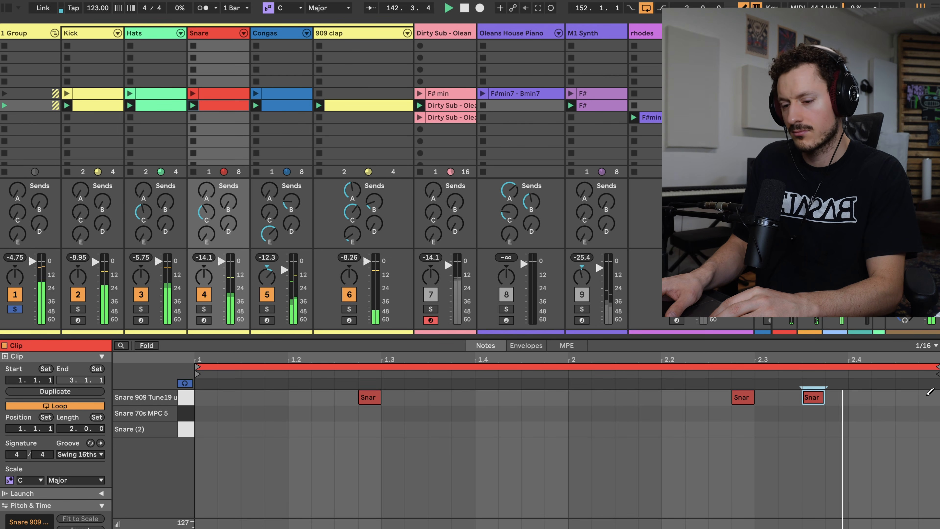
{"action": "left_click", "coordinate": [790, 395]}
{"action": "left_click", "coordinate": [812, 396]}
{"action": "left_click", "coordinate": [935, 392]}
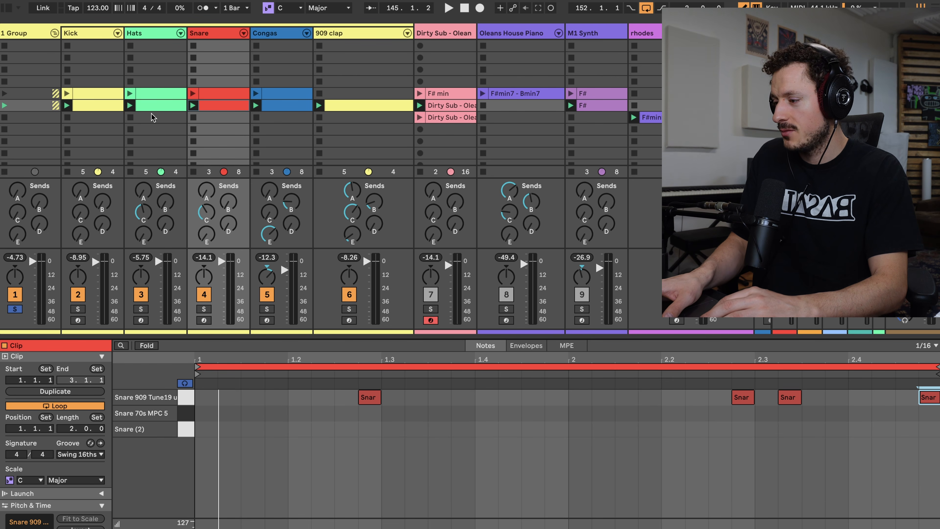
Stop the drum group and relaunch its second-row clips one by one, comparing the groove with the Snare and 909 clap clips.
{"action": "left_click", "coordinate": [4, 129]}
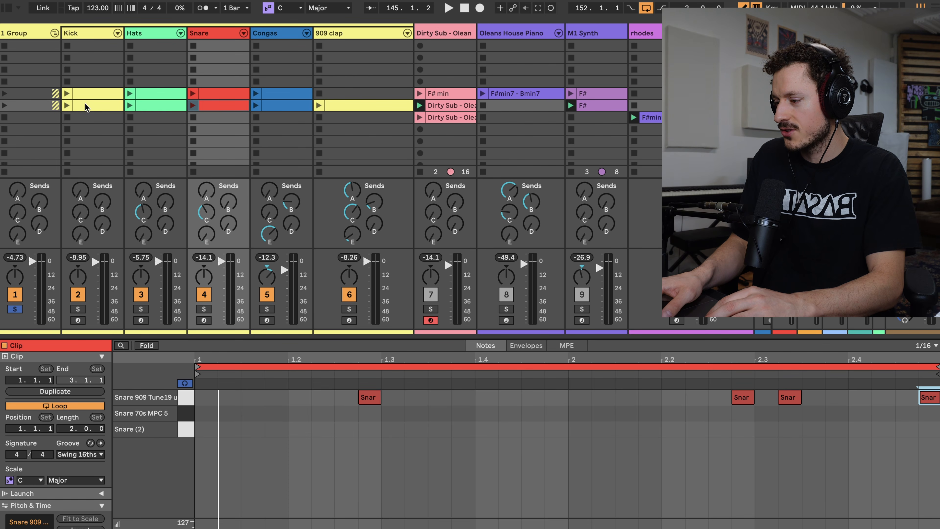
{"action": "key", "text": "space"}
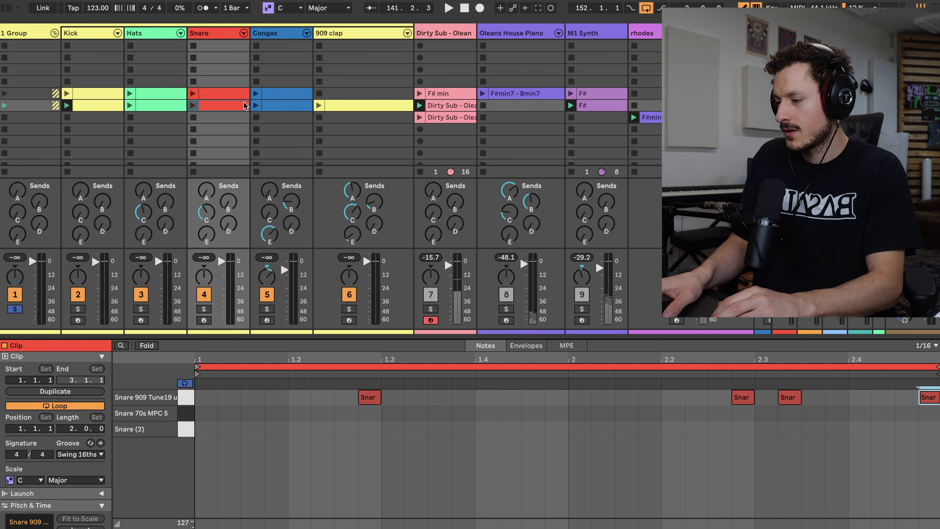
{"action": "left_click", "coordinate": [255, 106]}
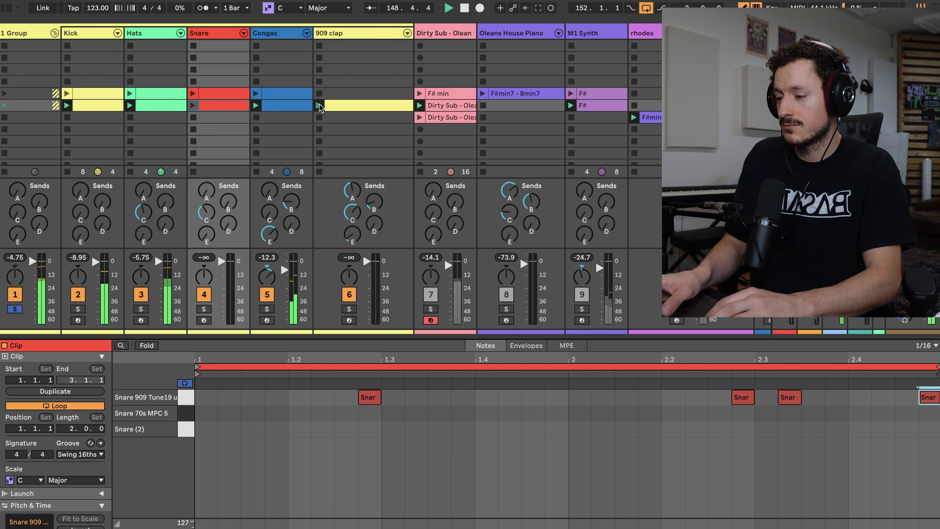
{"action": "left_click", "coordinate": [319, 117]}
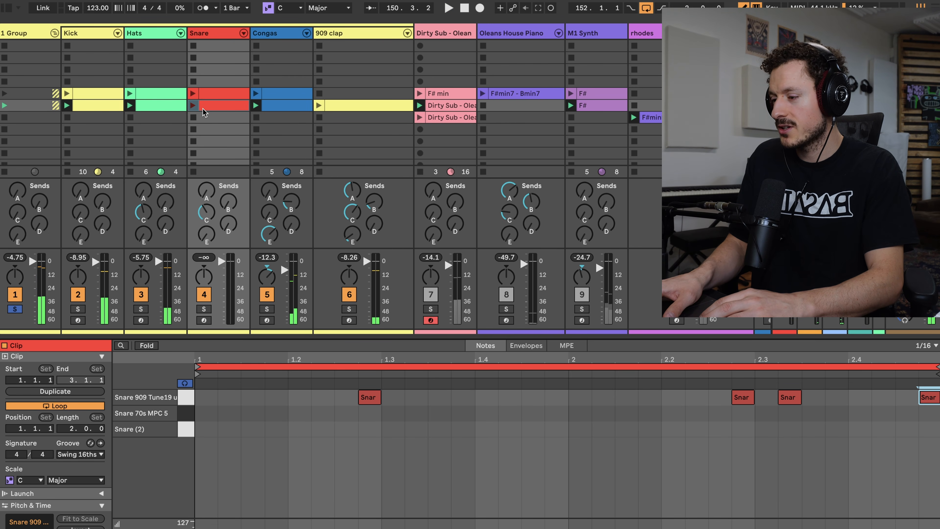
{"action": "left_click", "coordinate": [193, 106]}
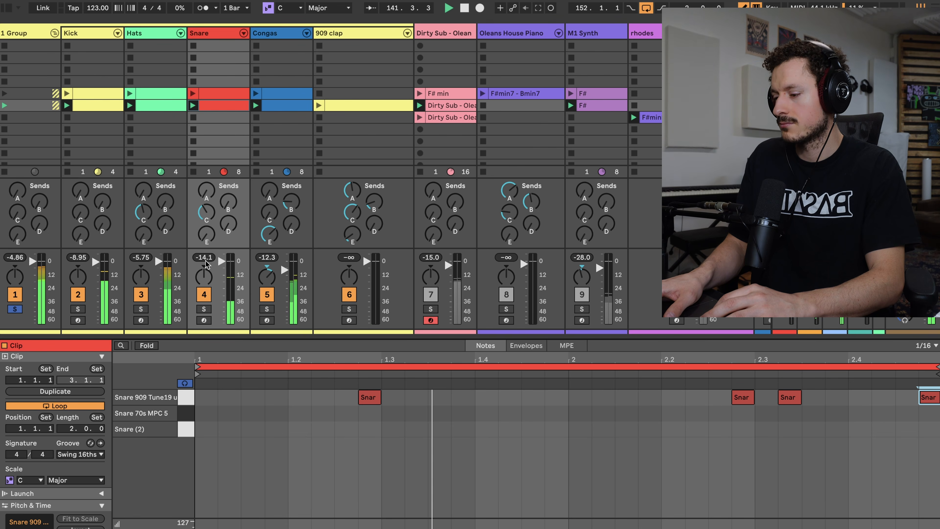
{"action": "left_click", "coordinate": [193, 93]}
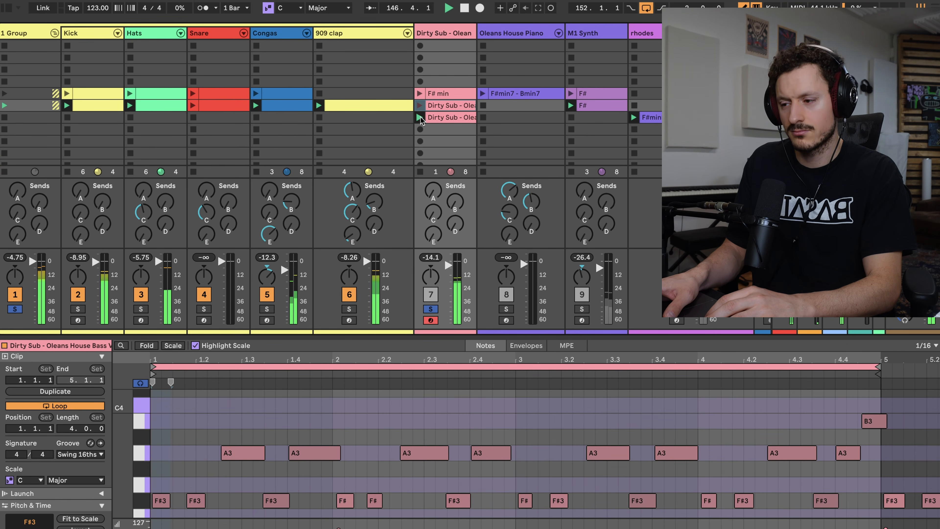
Solo the vocal samples track and launch its Iguess2 and everyday clips over the groove.
{"action": "scroll", "coordinate": [420, 120], "scroll_direction": "down", "scroll_amount": 3}
{"action": "scroll", "coordinate": [444, 122], "scroll_direction": "right", "scroll_amount": 5}
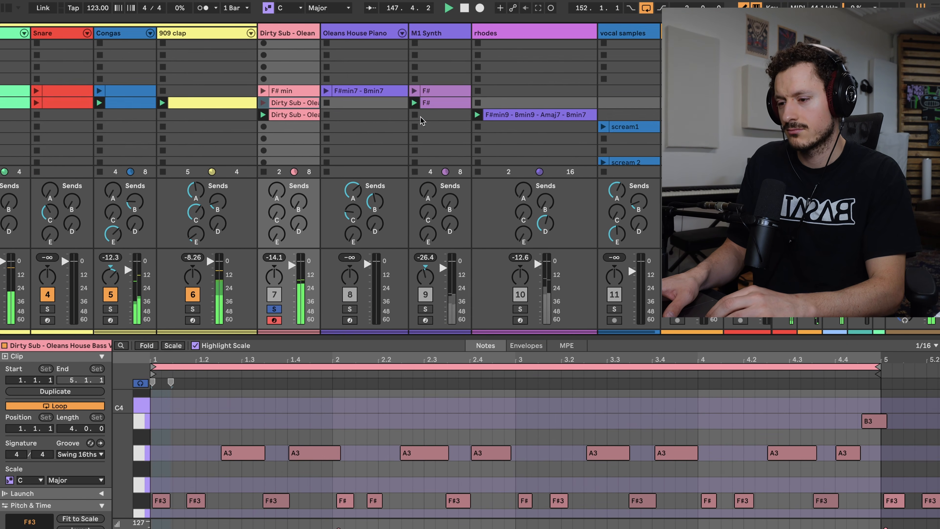
{"action": "left_click", "coordinate": [584, 115]}
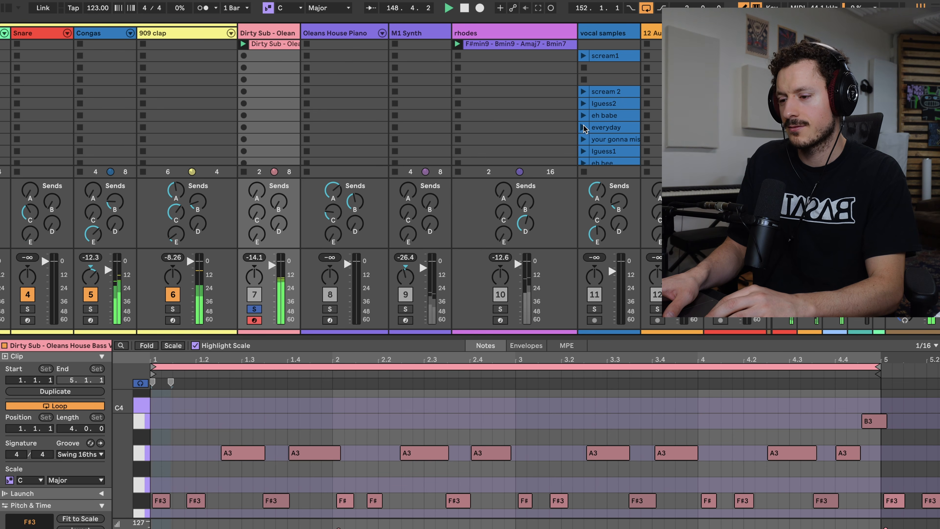
{"action": "scroll", "coordinate": [551, 148], "scroll_direction": "up", "scroll_amount": 4}
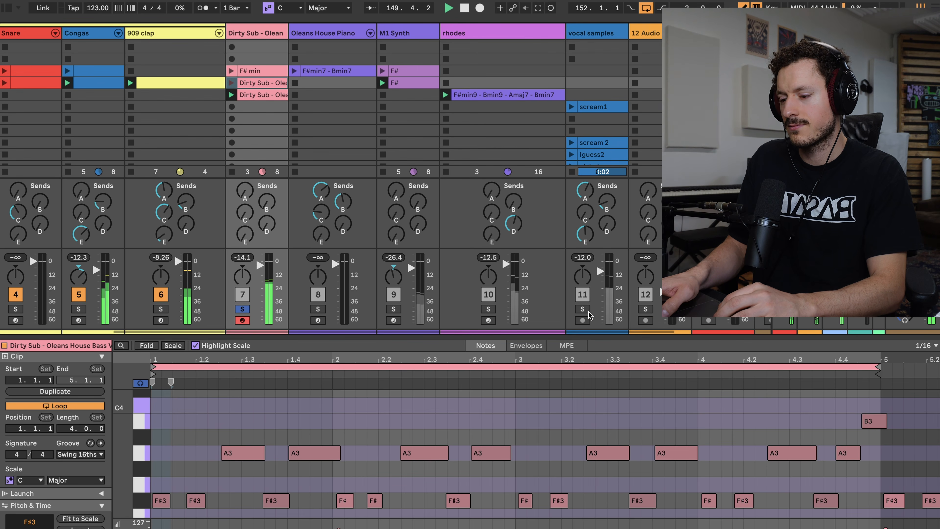
{"action": "left_click", "coordinate": [588, 311]}
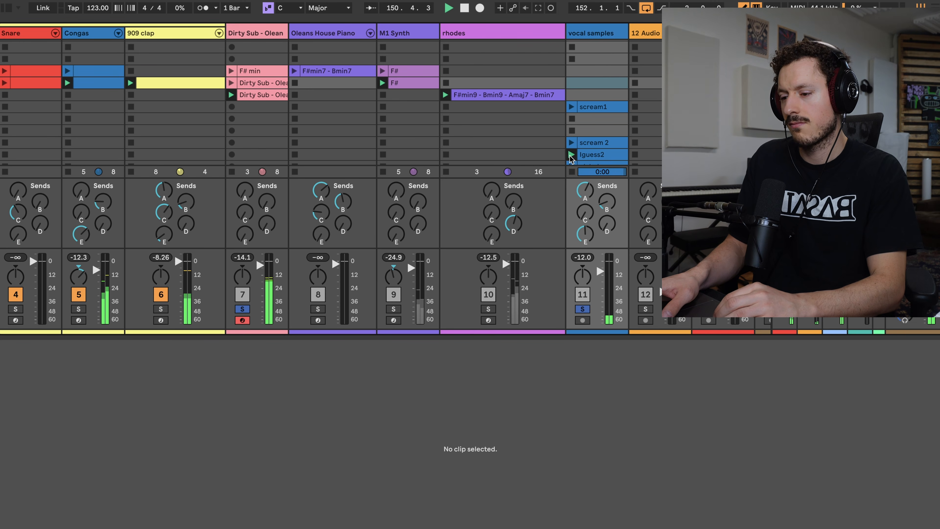
{"action": "scroll", "coordinate": [572, 153], "scroll_direction": "down", "scroll_amount": 2}
{"action": "scroll", "coordinate": [572, 157], "scroll_direction": "left", "scroll_amount": 1}
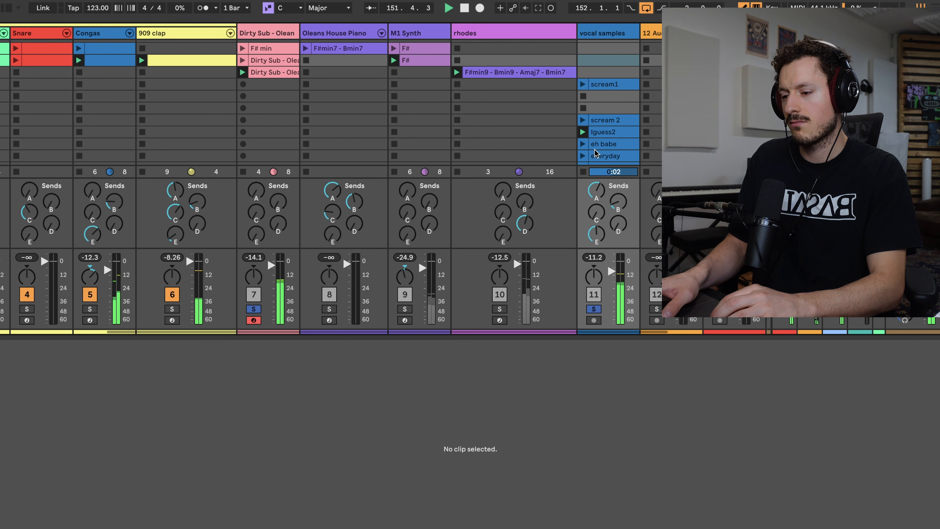
{"action": "scroll", "coordinate": [572, 159], "scroll_direction": "down", "scroll_amount": 1}
{"action": "scroll", "coordinate": [572, 159], "scroll_direction": "right", "scroll_amount": 1}
{"action": "left_click", "coordinate": [578, 141]}
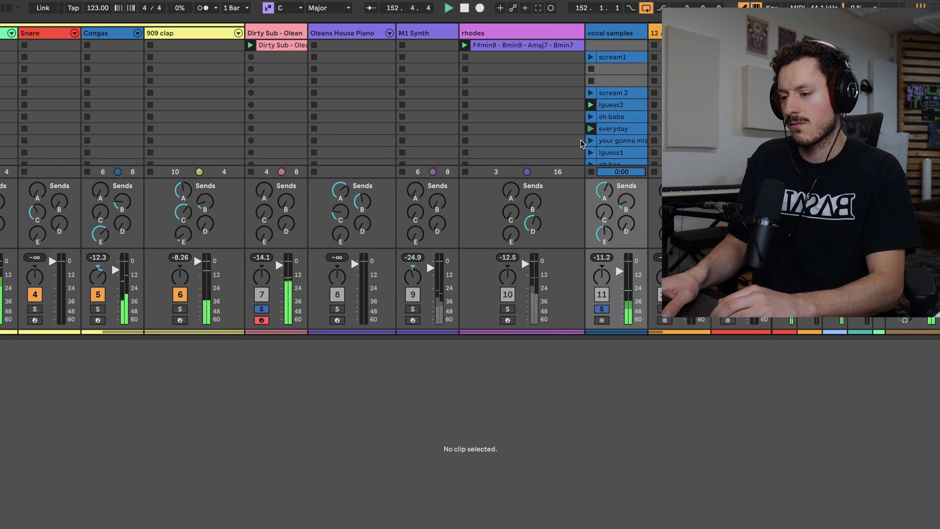
{"action": "scroll", "coordinate": [582, 143], "scroll_direction": "down", "scroll_amount": 1}
{"action": "scroll", "coordinate": [581, 143], "scroll_direction": "left", "scroll_amount": 1}
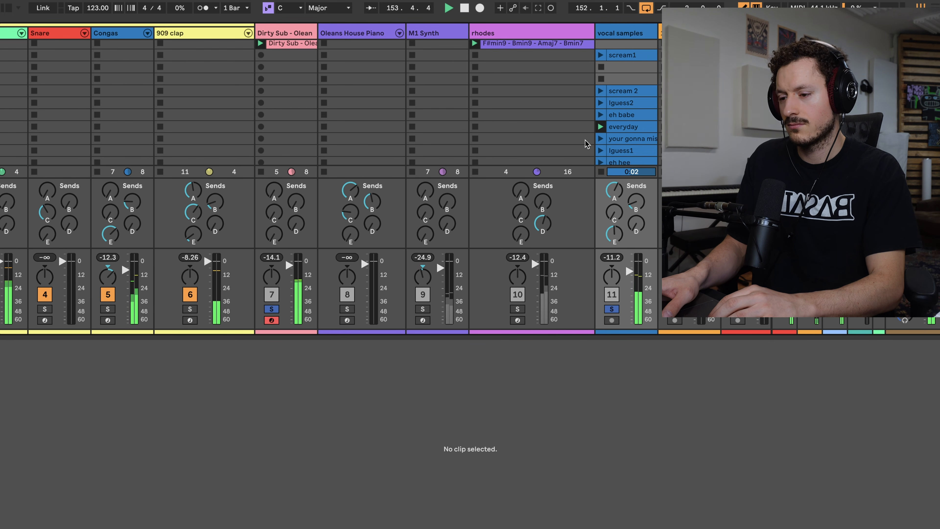
Add the rhodes track to the soloed tracks and stop the playing Kick clip for a breakdown.
{"action": "scroll", "coordinate": [601, 143], "scroll_direction": "up", "scroll_amount": 6}
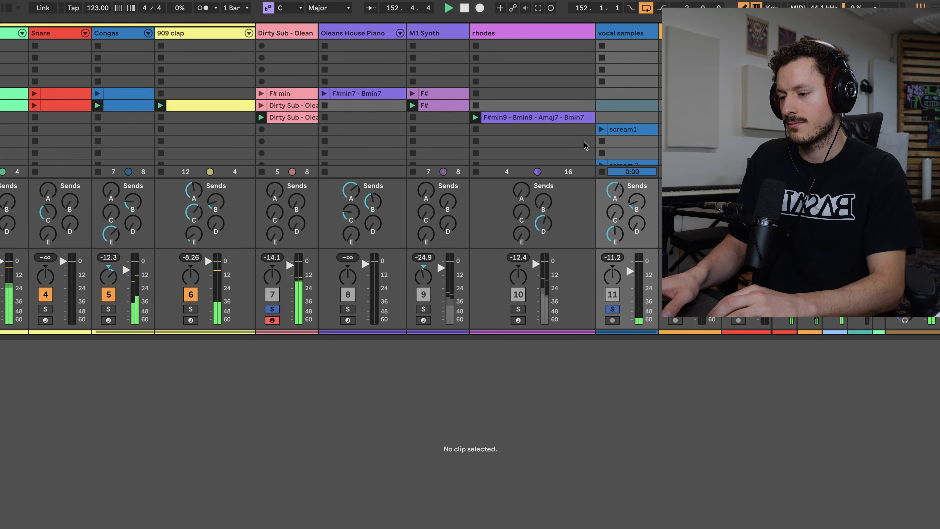
{"action": "scroll", "coordinate": [569, 140], "scroll_direction": "down", "scroll_amount": 2}
{"action": "scroll", "coordinate": [568, 141], "scroll_direction": "left", "scroll_amount": 1}
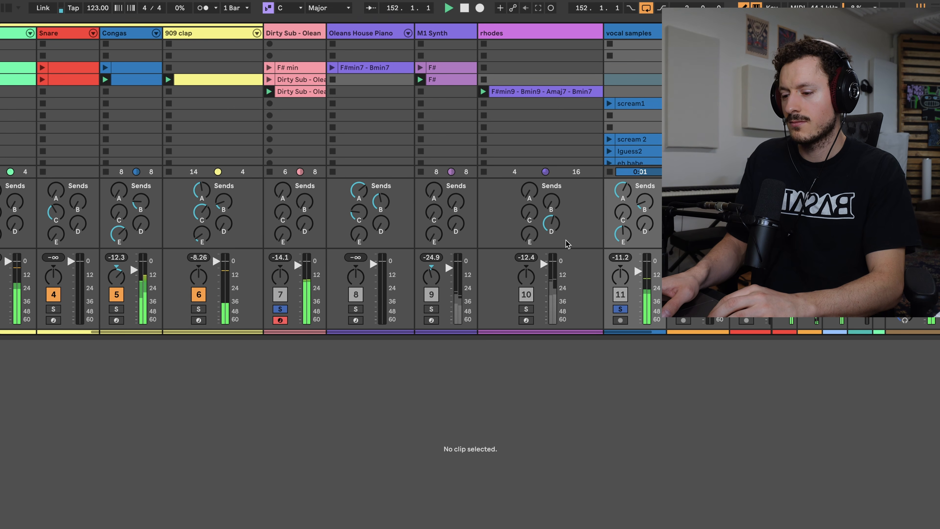
{"action": "left_click", "coordinate": [526, 309]}
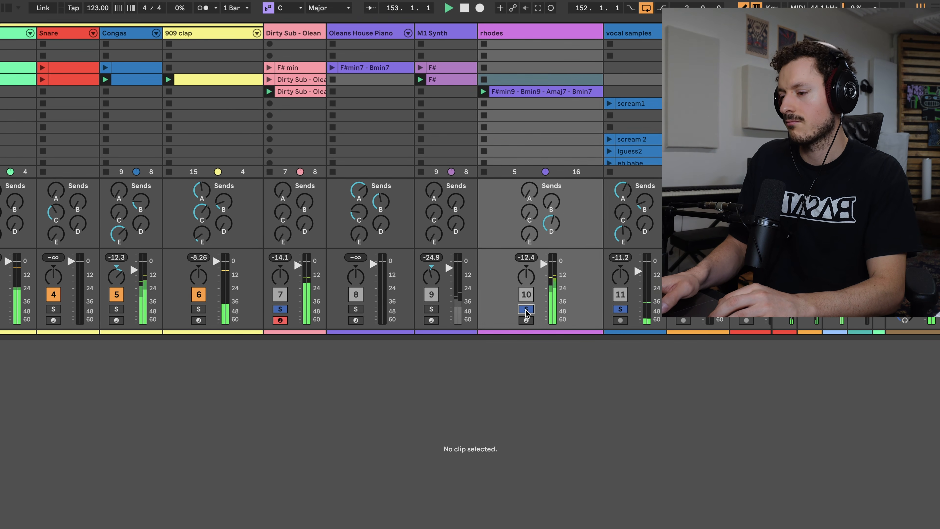
{"action": "scroll", "coordinate": [415, 152], "scroll_direction": "left", "scroll_amount": 3}
{"action": "scroll", "coordinate": [415, 151], "scroll_direction": "up", "scroll_amount": 2}
{"action": "scroll", "coordinate": [418, 150], "scroll_direction": "left", "scroll_amount": 2}
{"action": "scroll", "coordinate": [417, 150], "scroll_direction": "down", "scroll_amount": 1}
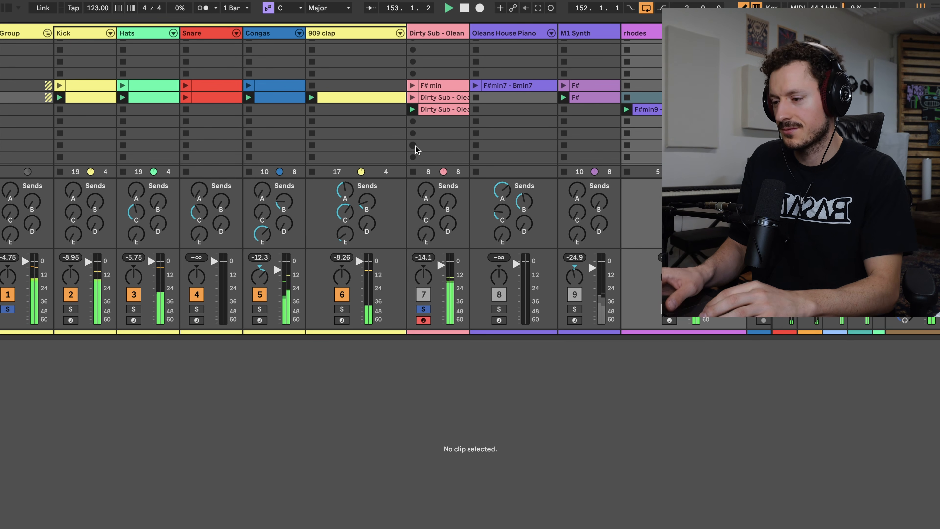
{"action": "scroll", "coordinate": [415, 145], "scroll_direction": "left", "scroll_amount": 1}
{"action": "scroll", "coordinate": [307, 143], "scroll_direction": "up", "scroll_amount": 1}
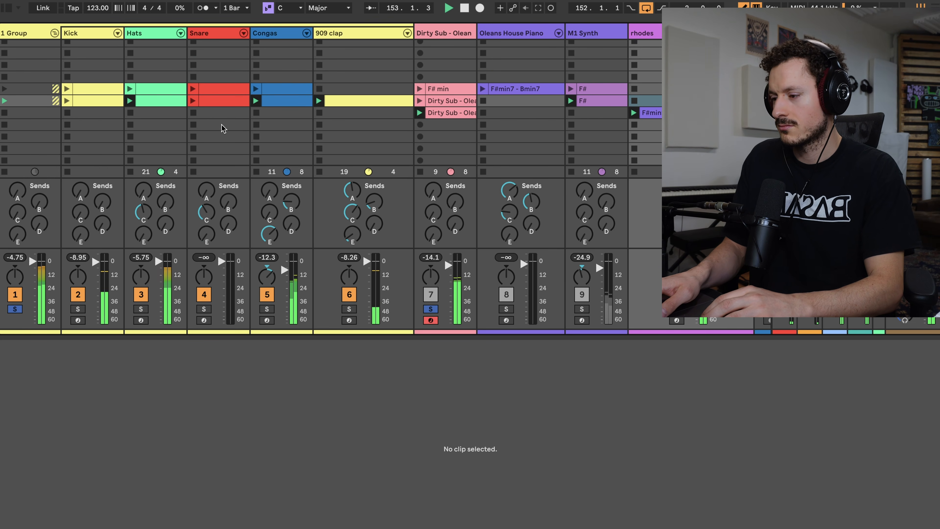
Bring the second-row Kick clip back in and solo the M1 Synth track alongside the others.
{"action": "scroll", "coordinate": [364, 139], "scroll_direction": "right", "scroll_amount": 2}
{"action": "scroll", "coordinate": [365, 139], "scroll_direction": "down", "scroll_amount": 1}
{"action": "scroll", "coordinate": [364, 136], "scroll_direction": "right", "scroll_amount": 4}
{"action": "scroll", "coordinate": [364, 136], "scroll_direction": "down", "scroll_amount": 1}
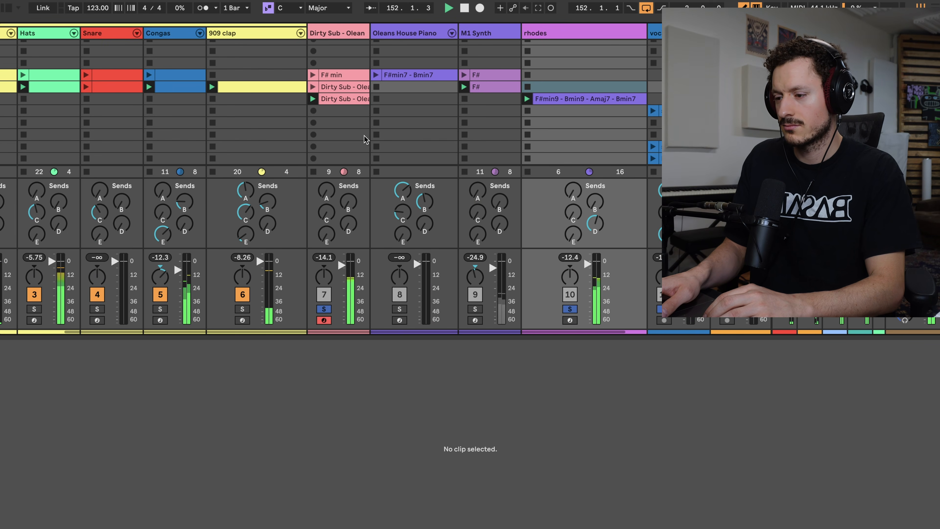
{"action": "scroll", "coordinate": [364, 136], "scroll_direction": "left", "scroll_amount": 3}
{"action": "scroll", "coordinate": [365, 135], "scroll_direction": "down", "scroll_amount": 1}
{"action": "scroll", "coordinate": [364, 139], "scroll_direction": "left", "scroll_amount": 3}
{"action": "scroll", "coordinate": [364, 139], "scroll_direction": "up", "scroll_amount": 1}
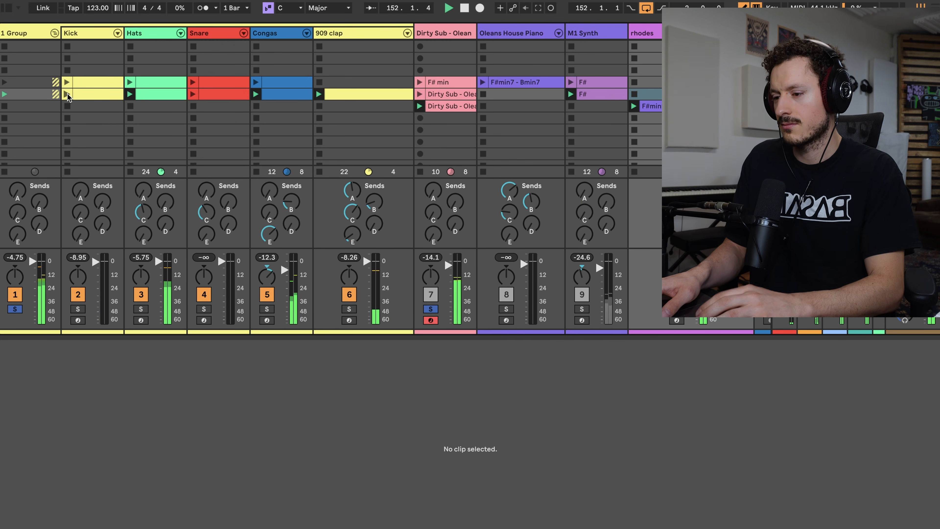
{"action": "scroll", "coordinate": [368, 199], "scroll_direction": "right", "scroll_amount": 12}
{"action": "scroll", "coordinate": [367, 199], "scroll_direction": "up", "scroll_amount": 1}
{"action": "key", "text": "Left"}
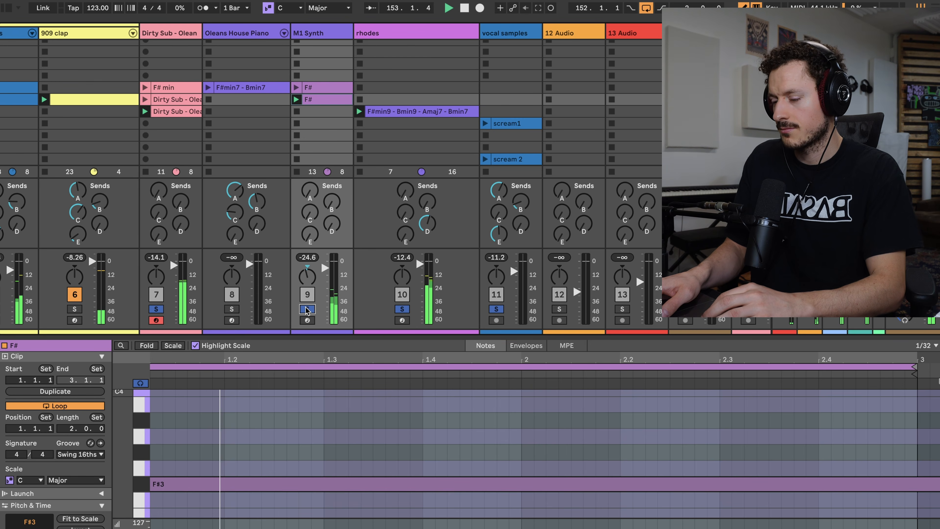
{"action": "scroll", "coordinate": [392, 159], "scroll_direction": "left", "scroll_amount": 6}
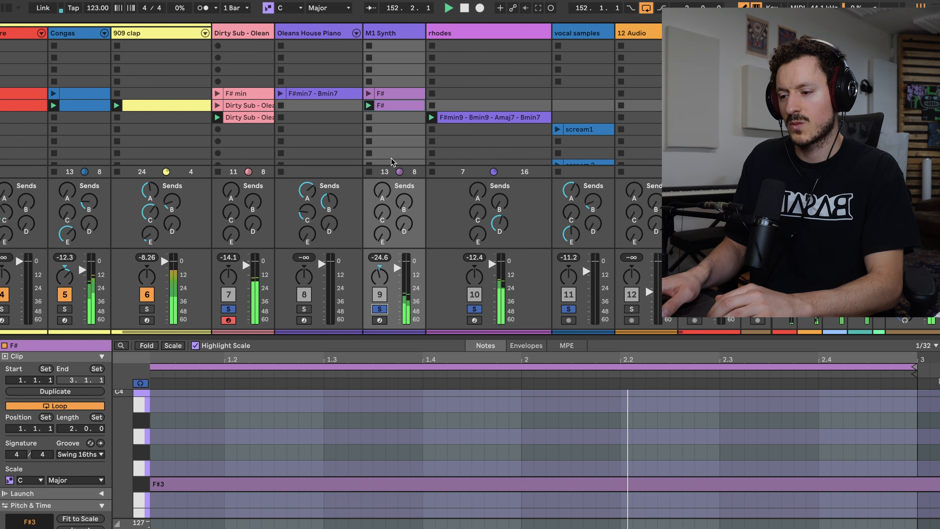
Stop the Kick clip again and launch the everyday vocal sample as a transition.
{"action": "scroll", "coordinate": [391, 160], "scroll_direction": "left", "scroll_amount": 8}
{"action": "scroll", "coordinate": [392, 159], "scroll_direction": "down", "scroll_amount": 2}
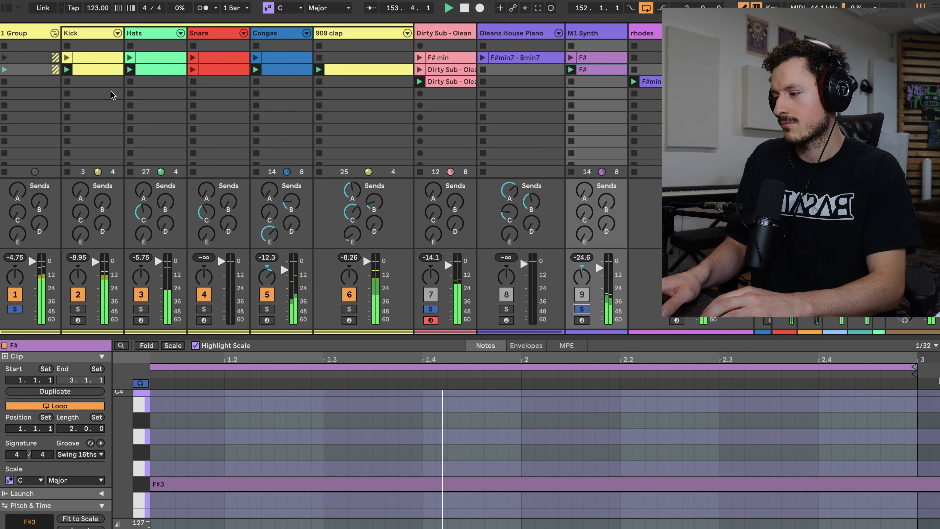
{"action": "left_click", "coordinate": [67, 82]}
{"action": "scroll", "coordinate": [191, 108], "scroll_direction": "right", "scroll_amount": 11}
{"action": "scroll", "coordinate": [192, 107], "scroll_direction": "down", "scroll_amount": 1}
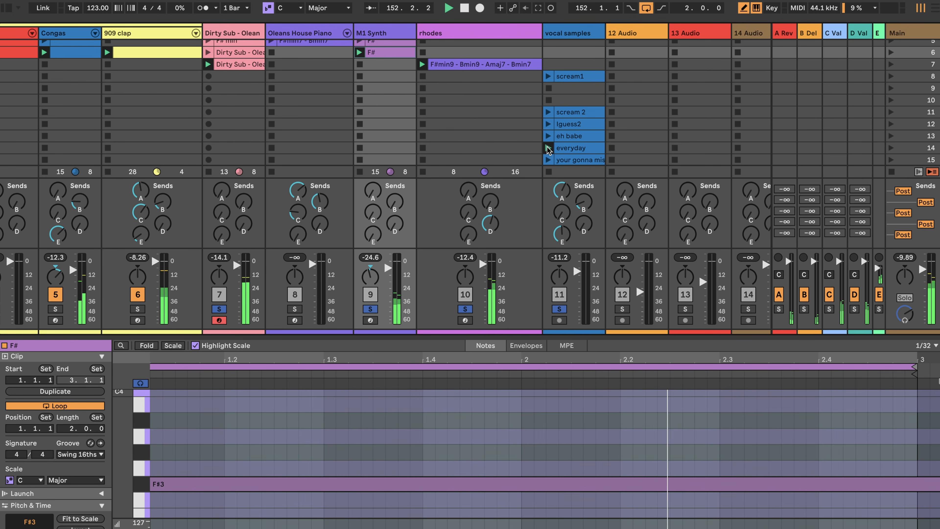
{"action": "scroll", "coordinate": [551, 144], "scroll_direction": "up", "scroll_amount": 5}
Clear all track solos and launch scene 5 to play the first F# min section.
{"action": "left_click", "coordinate": [561, 309]}
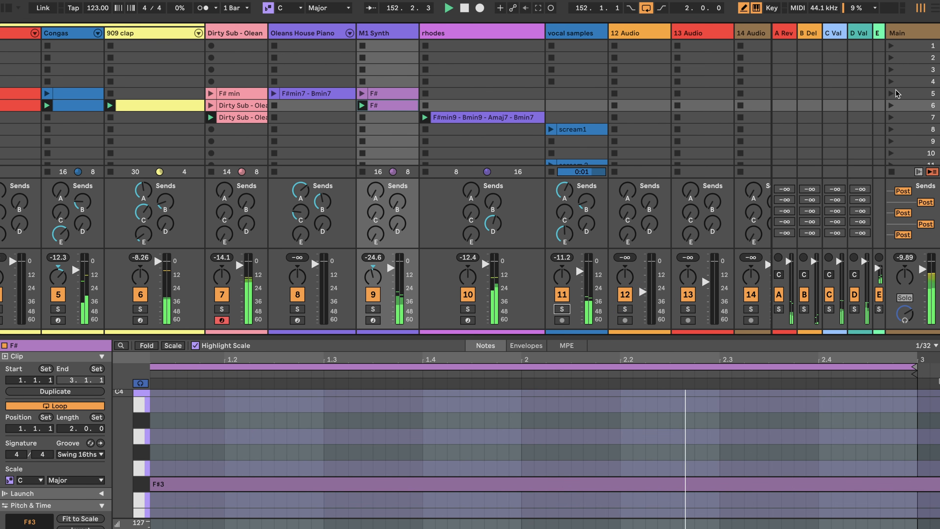
{"action": "left_click", "coordinate": [891, 94]}
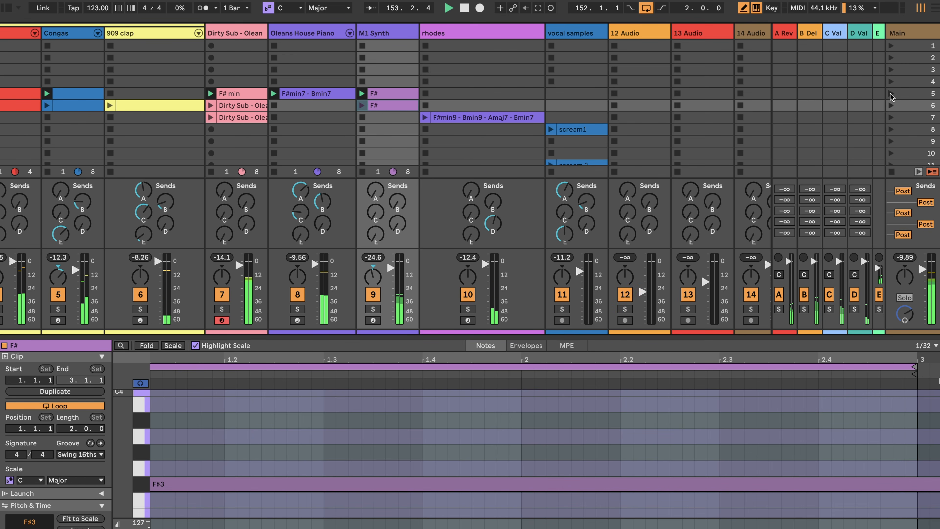
{"action": "scroll", "coordinate": [319, 259], "scroll_direction": "left", "scroll_amount": 5}
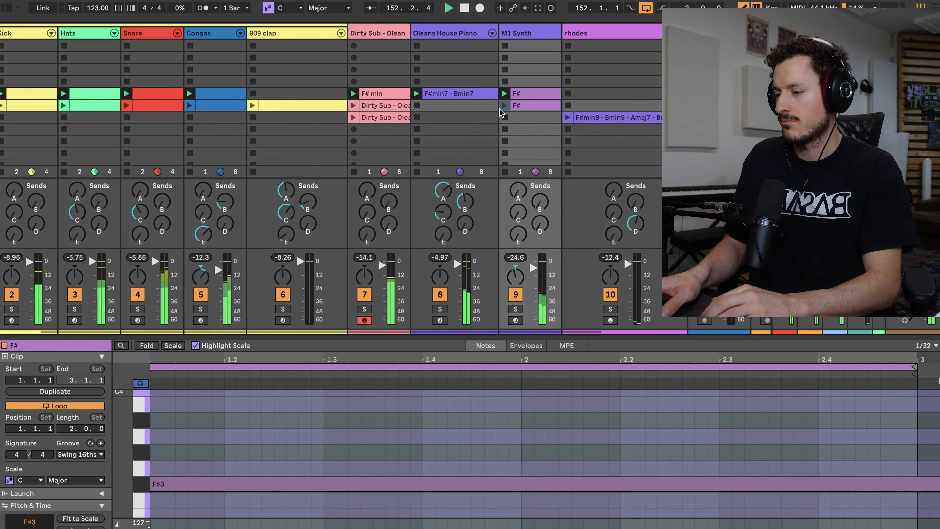
{"action": "scroll", "coordinate": [499, 109], "scroll_direction": "left", "scroll_amount": 3}
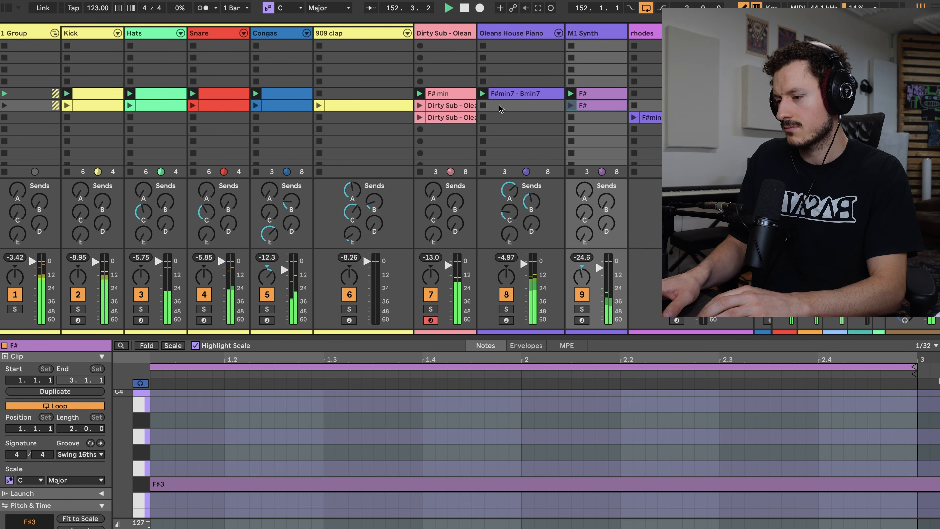
Launch the Iguess1 vocal sample over the playing F# min section.
{"action": "scroll", "coordinate": [334, 106], "scroll_direction": "right", "scroll_amount": 5}
{"action": "scroll", "coordinate": [334, 106], "scroll_direction": "down", "scroll_amount": 1}
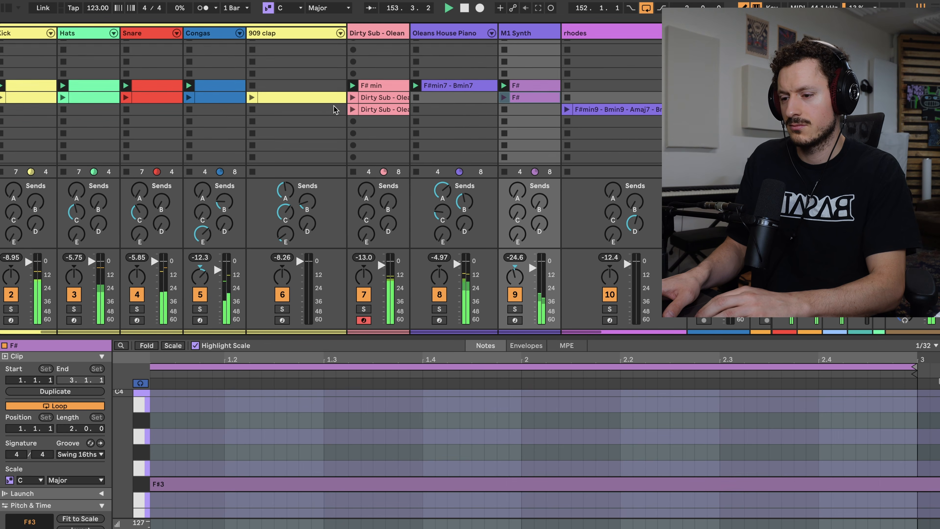
{"action": "scroll", "coordinate": [333, 105], "scroll_direction": "down", "scroll_amount": 1}
{"action": "scroll", "coordinate": [333, 105], "scroll_direction": "right", "scroll_amount": 1}
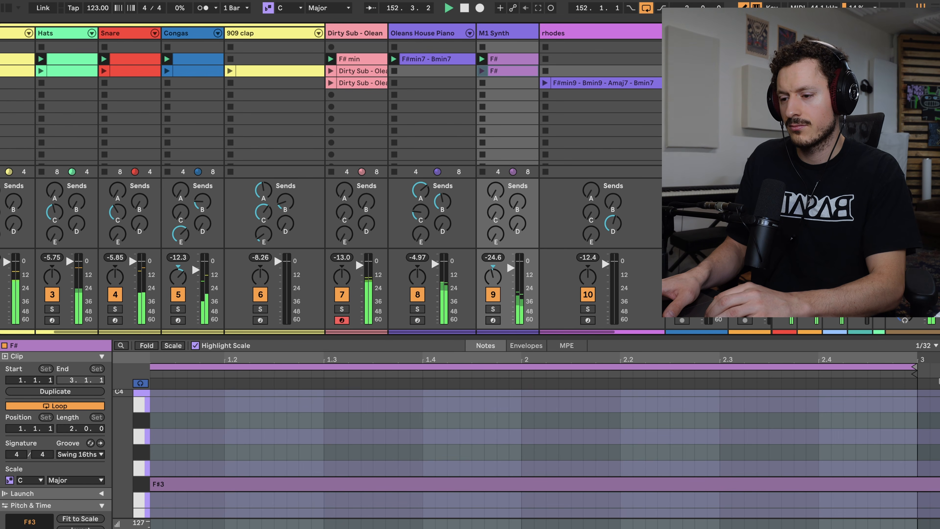
{"action": "scroll", "coordinate": [334, 105], "scroll_direction": "left", "scroll_amount": 1}
{"action": "scroll", "coordinate": [333, 105], "scroll_direction": "up", "scroll_amount": 1}
{"action": "scroll", "coordinate": [647, 145], "scroll_direction": "down", "scroll_amount": 1}
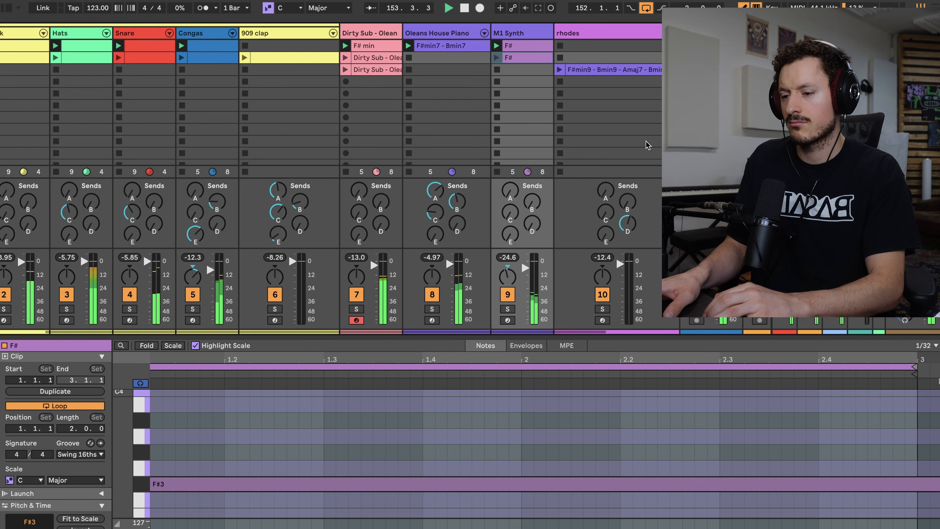
{"action": "scroll", "coordinate": [647, 145], "scroll_direction": "right", "scroll_amount": 3}
{"action": "scroll", "coordinate": [647, 145], "scroll_direction": "down", "scroll_amount": 1}
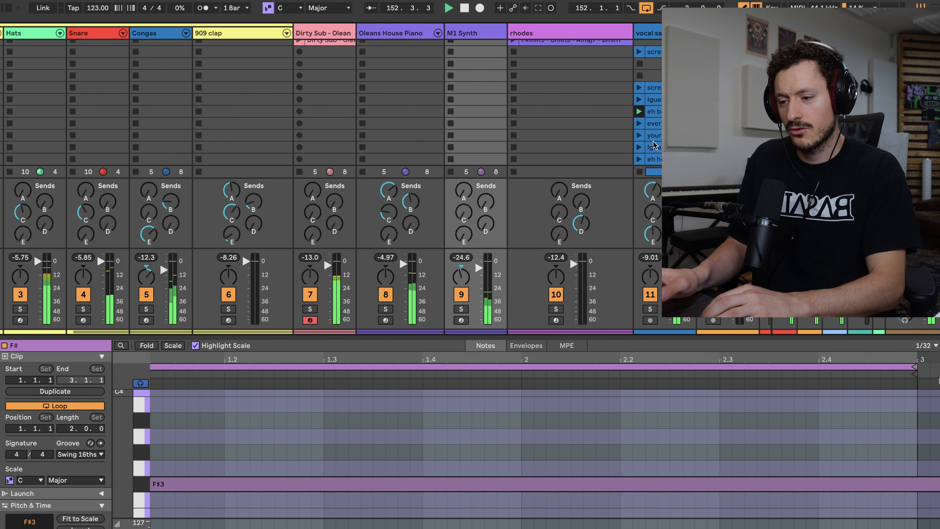
{"action": "left_click", "coordinate": [639, 147]}
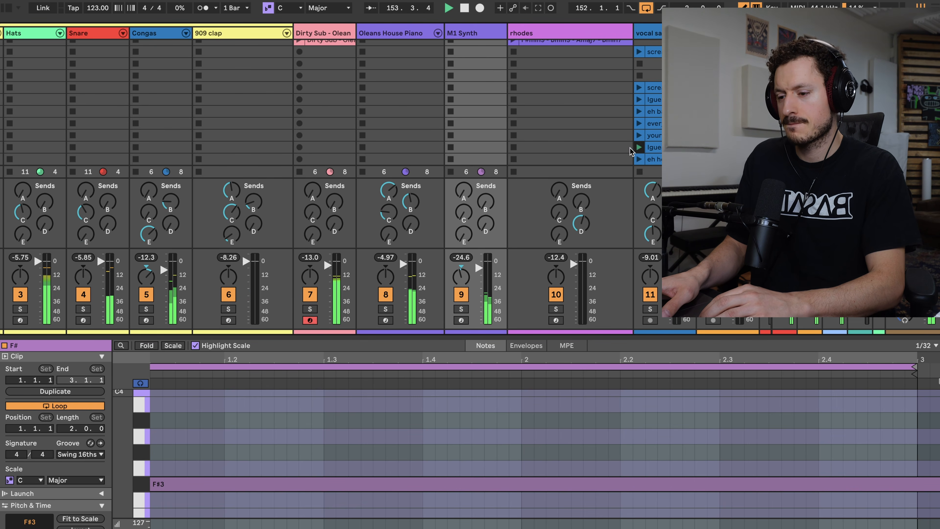
Stop the playing Kick clip to break the first section down.
{"action": "scroll", "coordinate": [550, 116], "scroll_direction": "up", "scroll_amount": 4}
{"action": "scroll", "coordinate": [550, 116], "scroll_direction": "left", "scroll_amount": 8}
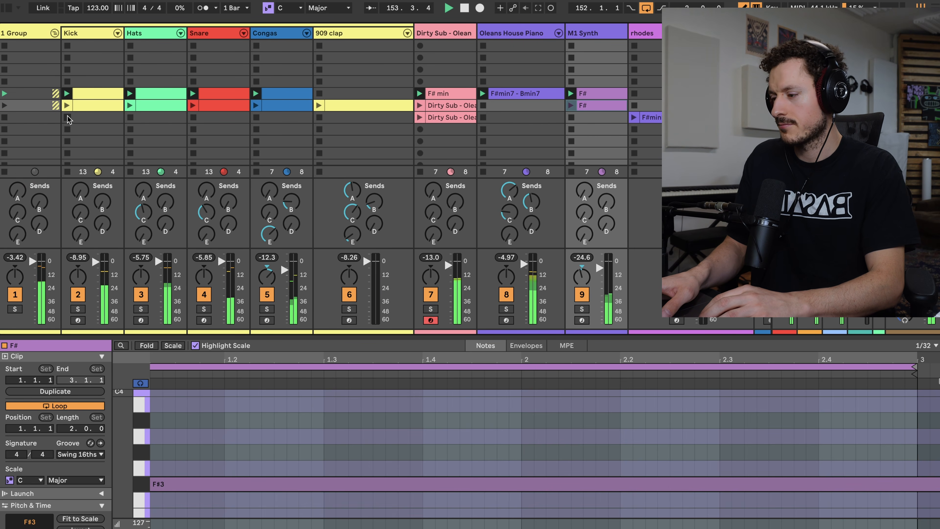
{"action": "left_click", "coordinate": [67, 116]}
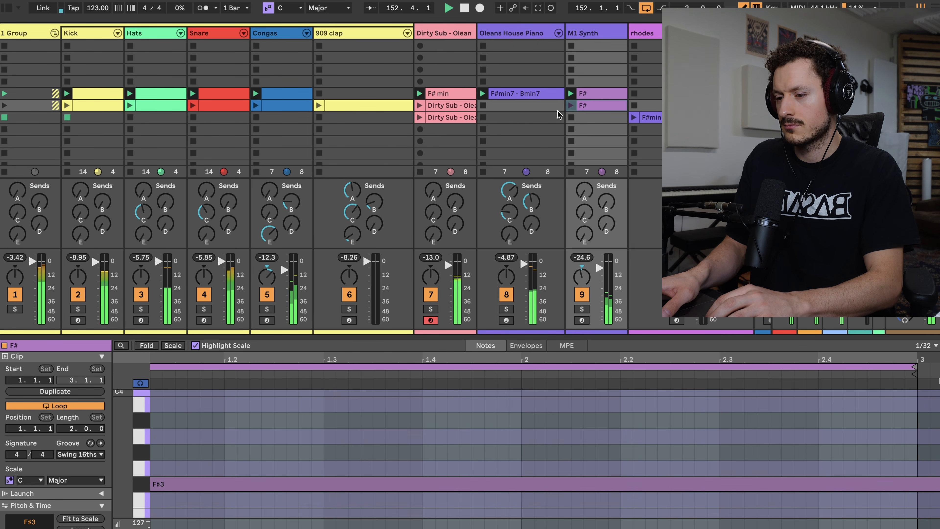
Move the rhodes clip and the scene 7 bass clip into scene 6, park the old bass clip in scene 8, and launch scene 6.
{"action": "left_click_drag", "start_coordinate": [657, 118], "coordinate": [656, 106]}
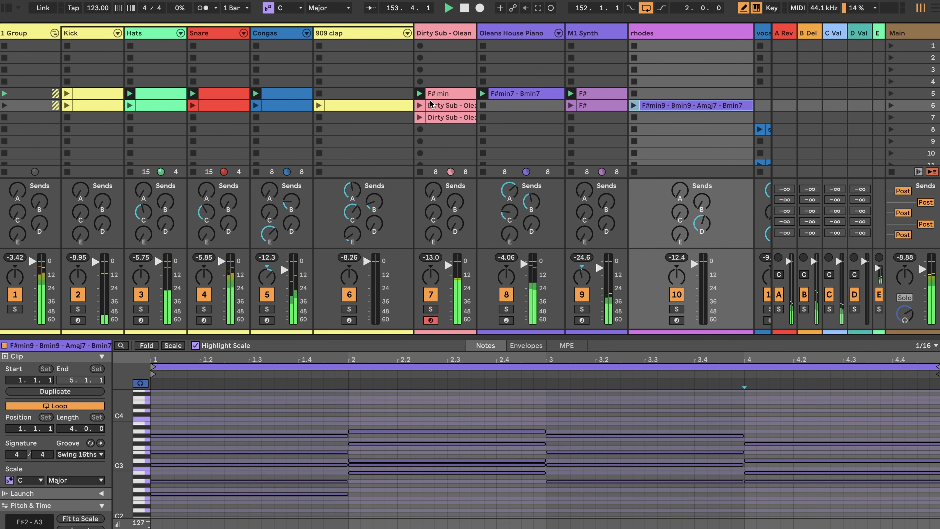
{"action": "left_click_drag", "start_coordinate": [448, 106], "coordinate": [435, 130]}
{"action": "left_click", "coordinate": [891, 105]}
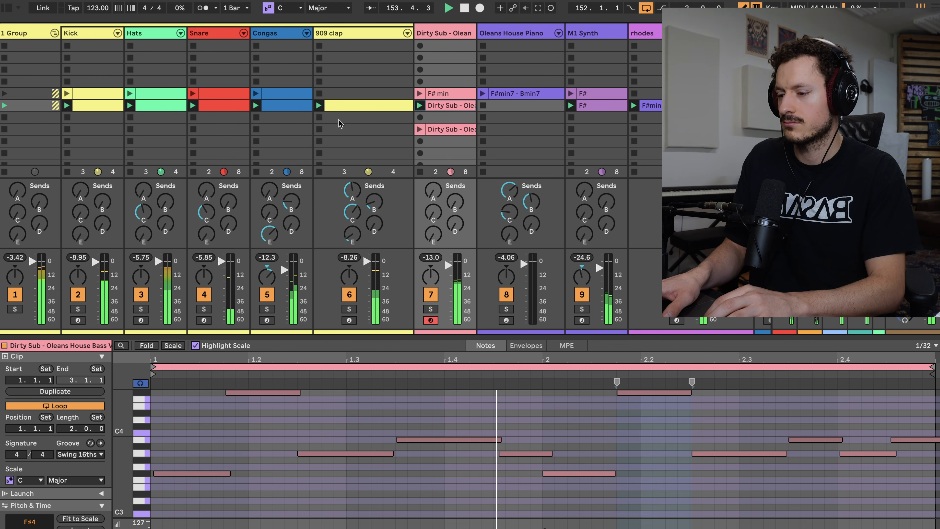
Return the two lower bass clips to scenes 6 and 7 and the rhodes clip to scene 7, and launch scene 6.
{"action": "mouse_move", "coordinate": [444, 105]}
{"action": "left_mouse_down"}
{"action": "mouse_move", "coordinate": [433, 128]}
{"action": "mouse_move", "coordinate": [433, 106]}
{"action": "left_mouse_up"}
{"action": "left_click_drag", "start_coordinate": [674, 105], "coordinate": [673, 117]}
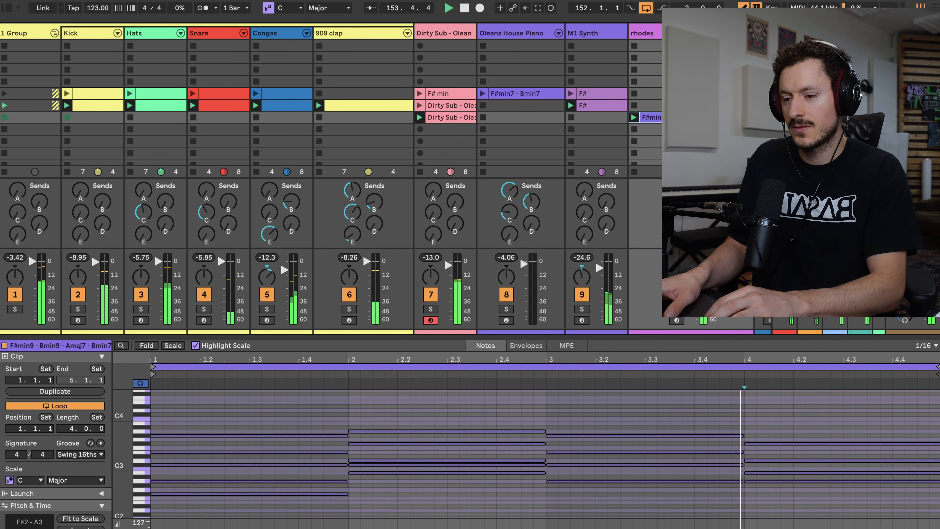
{"action": "left_click", "coordinate": [891, 106]}
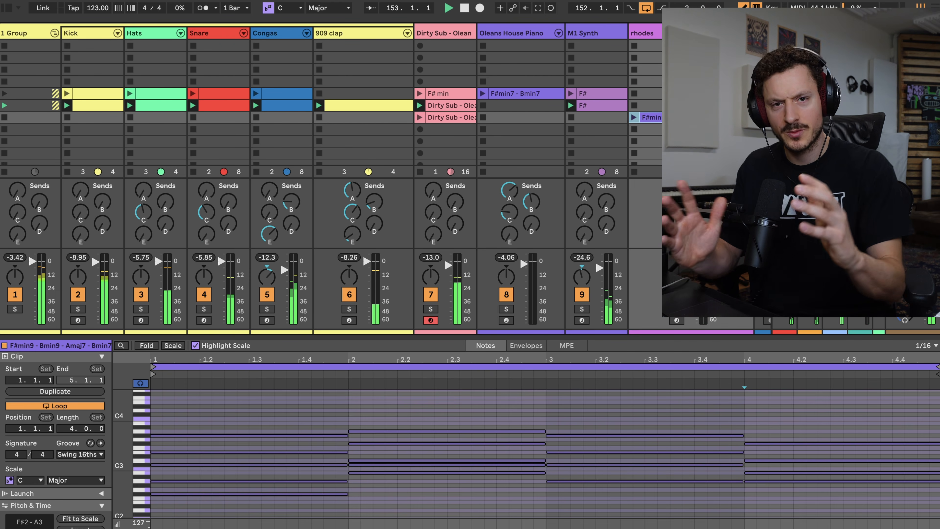
Launch the F#min9 - Bmin9 - Amaj7 - Bmin7 rhodes clip over the playing scene 6 groove.
{"action": "scroll", "coordinate": [331, 102], "scroll_direction": "down", "scroll_amount": 5}
{"action": "scroll", "coordinate": [331, 102], "scroll_direction": "right", "scroll_amount": 5}
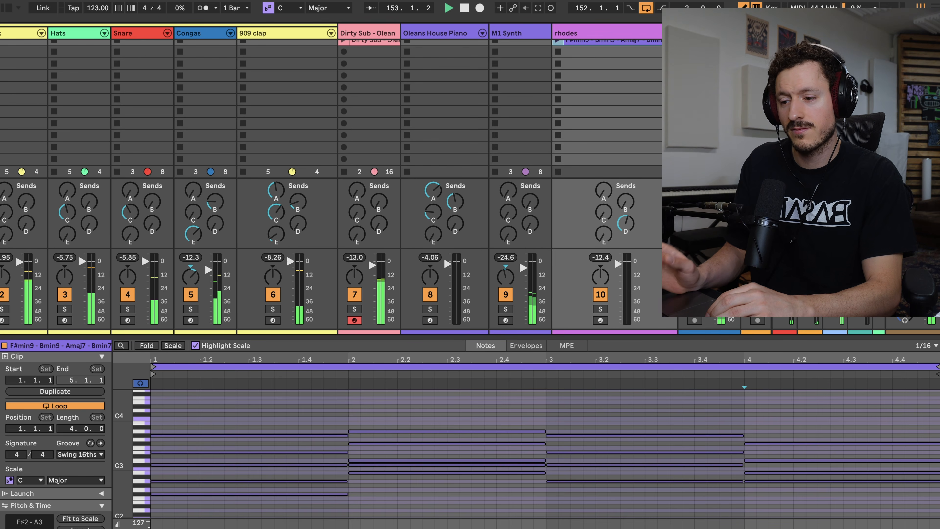
{"action": "scroll", "coordinate": [440, 258], "scroll_direction": "right", "scroll_amount": 1}
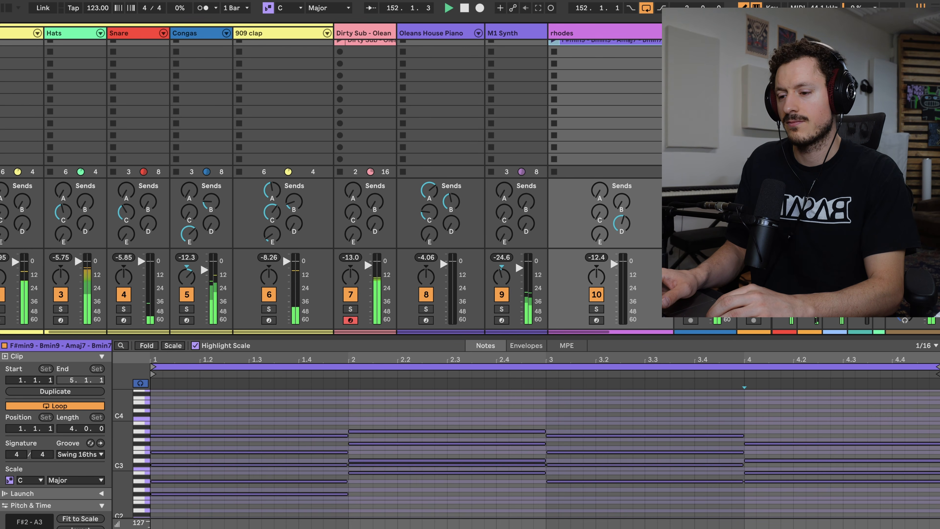
{"action": "scroll", "coordinate": [331, 94], "scroll_direction": "up", "scroll_amount": 3}
{"action": "scroll", "coordinate": [331, 94], "scroll_direction": "left", "scroll_amount": 4}
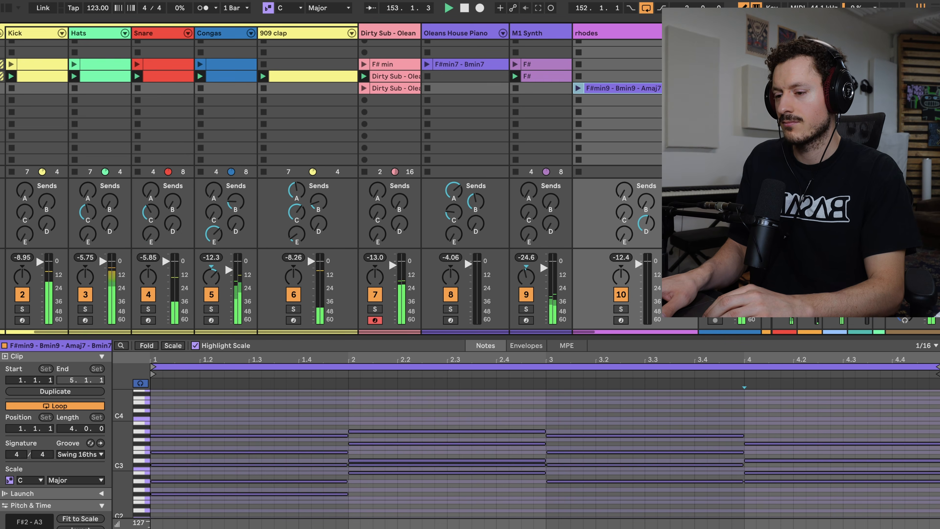
{"action": "scroll", "coordinate": [331, 94], "scroll_direction": "left", "scroll_amount": 2}
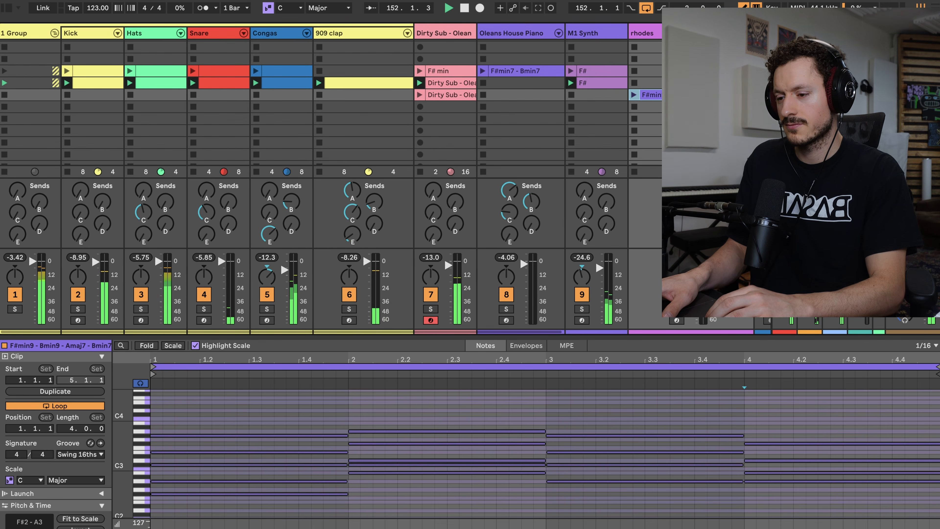
{"action": "scroll", "coordinate": [626, 104], "scroll_direction": "right", "scroll_amount": 1}
{"action": "left_click", "coordinate": [624, 94]}
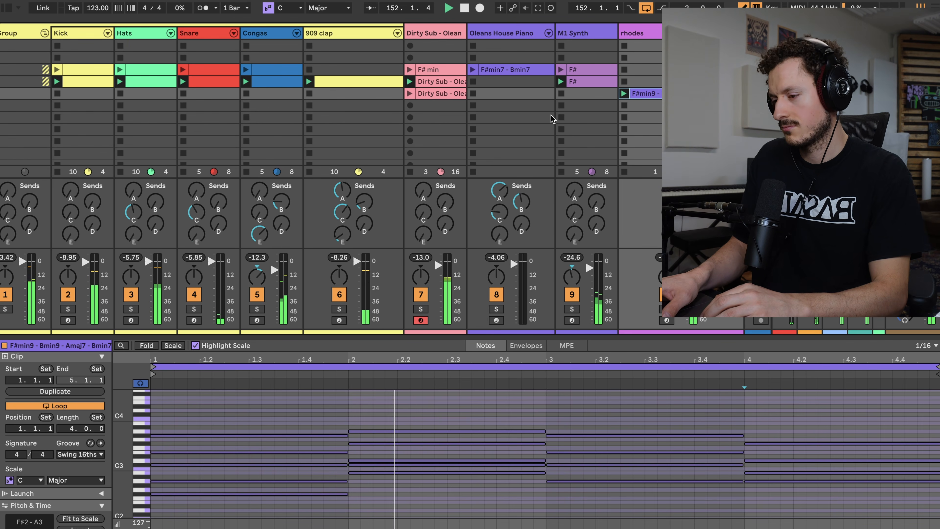
Take out the Kick, 909 clap and Hats clips for a breakdown, and stop playback.
{"action": "scroll", "coordinate": [551, 118], "scroll_direction": "left", "scroll_amount": 1}
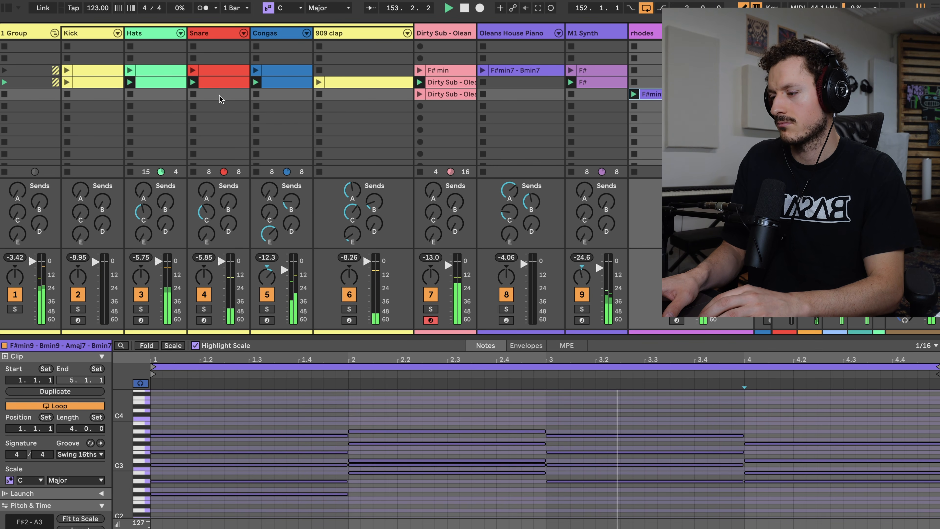
{"action": "scroll", "coordinate": [341, 107], "scroll_direction": "right", "scroll_amount": 5}
{"action": "scroll", "coordinate": [342, 107], "scroll_direction": "down", "scroll_amount": 1}
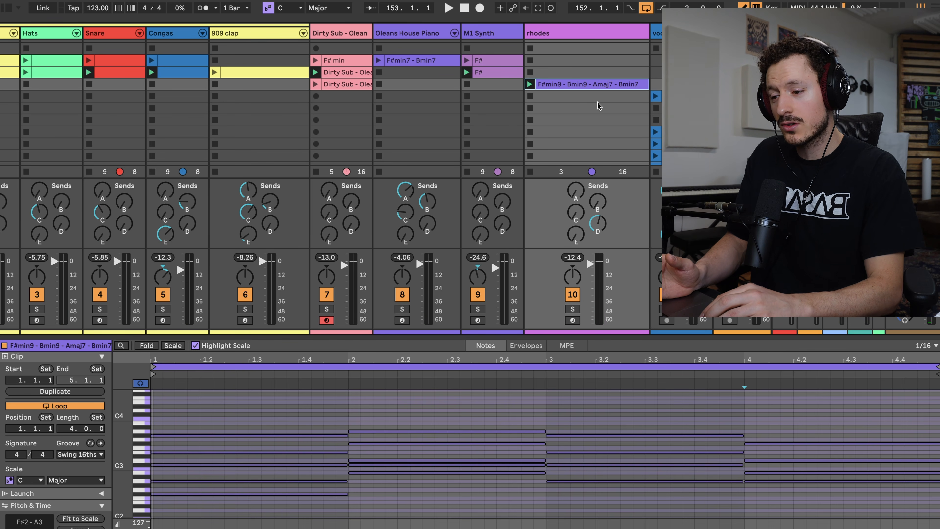
Open the F# min bass clip and duplicate its loop to a length of four bars.
{"action": "scroll", "coordinate": [597, 102], "scroll_direction": "up", "scroll_amount": 2}
{"action": "scroll", "coordinate": [597, 101], "scroll_direction": "left", "scroll_amount": 2}
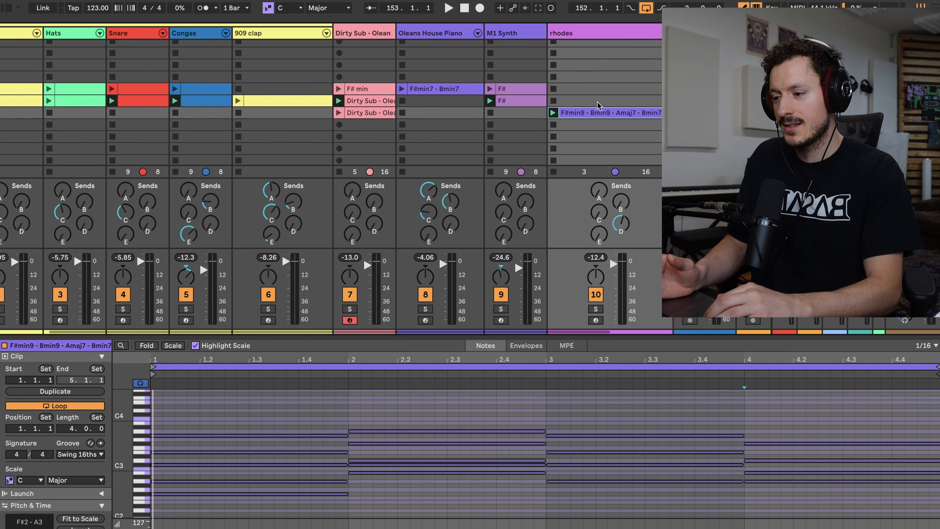
{"action": "scroll", "coordinate": [597, 106], "scroll_direction": "left", "scroll_amount": 3}
{"action": "scroll", "coordinate": [598, 105], "scroll_direction": "up", "scroll_amount": 1}
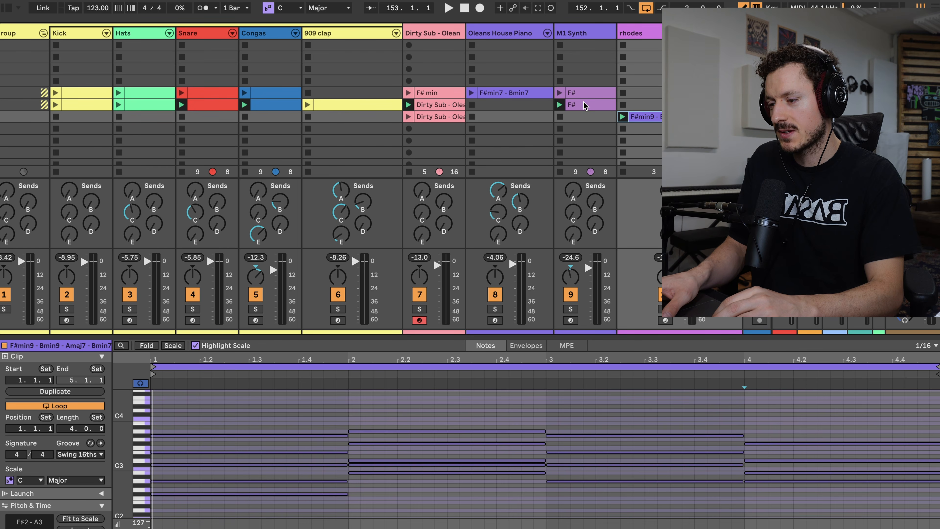
{"action": "left_click", "coordinate": [426, 95]}
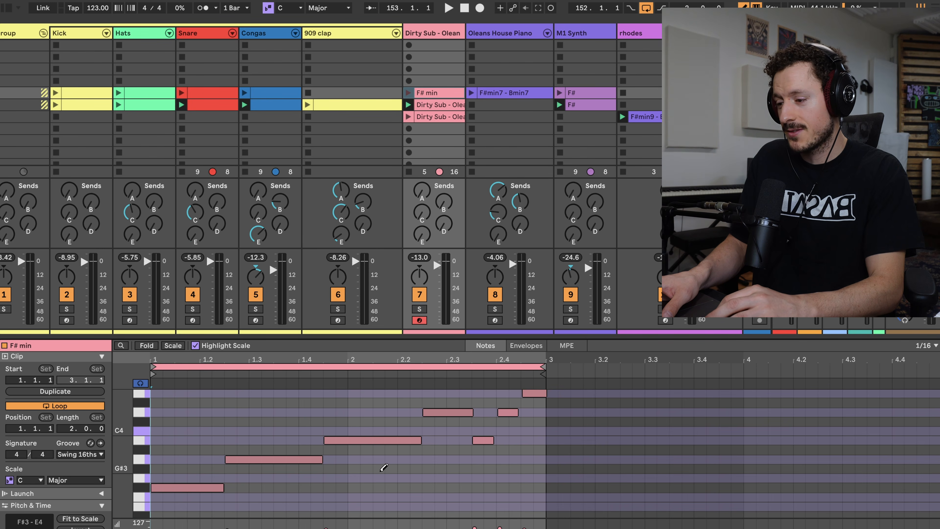
{"action": "left_click", "coordinate": [44, 392]}
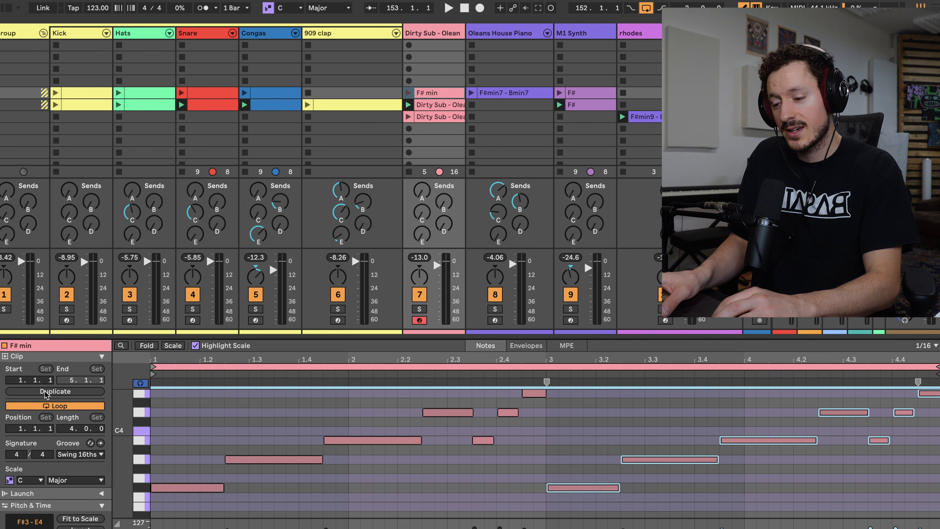
Solo the Dirty Sub bass track and audition the extended F# min clip.
{"action": "left_click", "coordinate": [419, 309]}
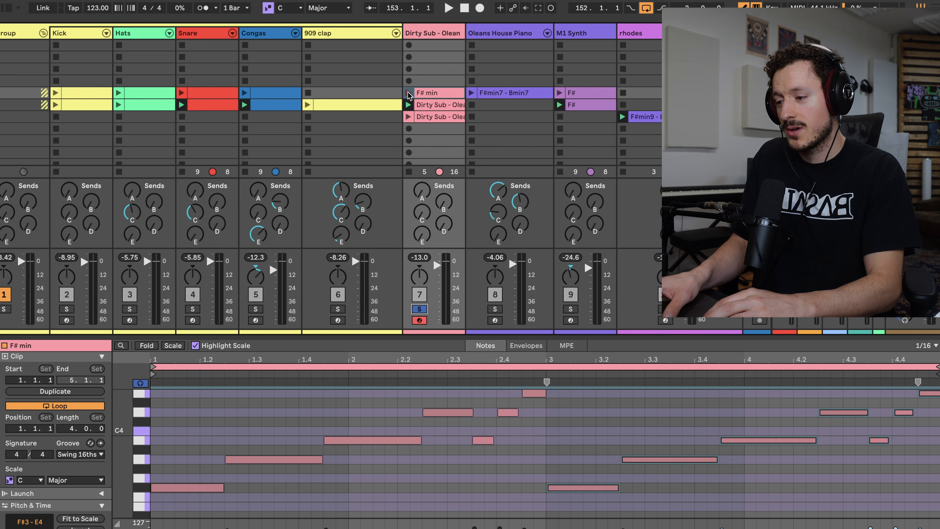
{"action": "left_click", "coordinate": [408, 93]}
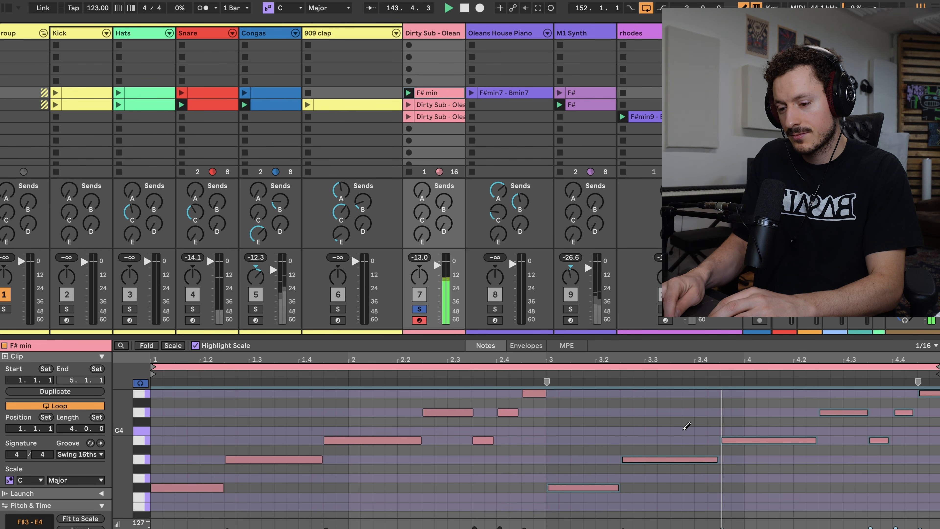
{"action": "key", "text": "space"}
Vary the bass clip's fourth bar by lowering its D4 notes to B3 and A3, deleting the short B3 and last E4, and audition it.
{"action": "left_click", "coordinate": [853, 443]}
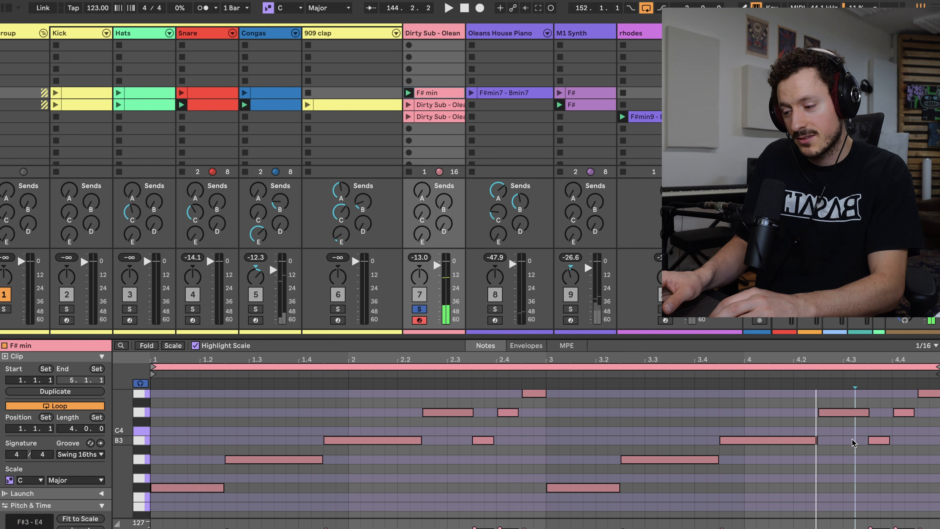
{"action": "left_click", "coordinate": [843, 412]}
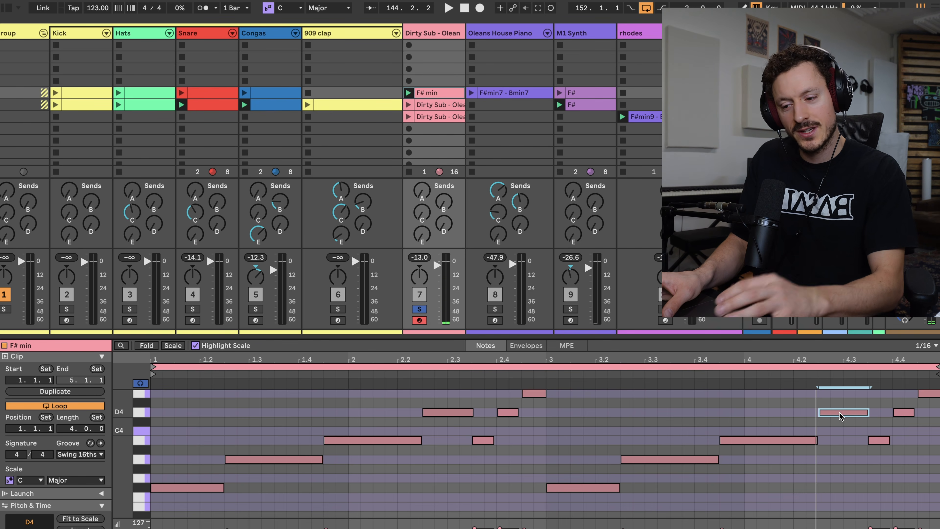
{"action": "left_click_drag", "start_coordinate": [840, 415], "coordinate": [837, 441]}
{"action": "left_click_drag", "start_coordinate": [904, 412], "coordinate": [903, 460]}
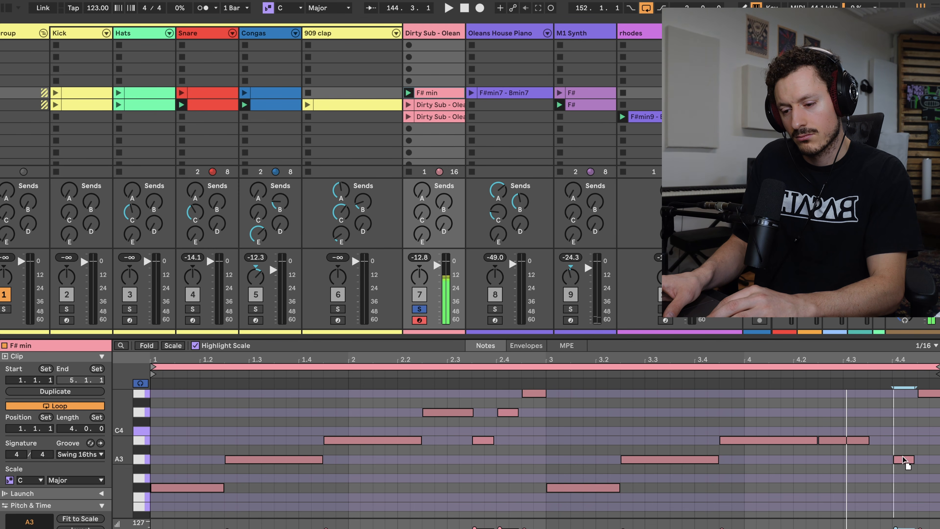
{"action": "left_click", "coordinate": [862, 442]}
{"action": "left_click", "coordinate": [912, 458]}
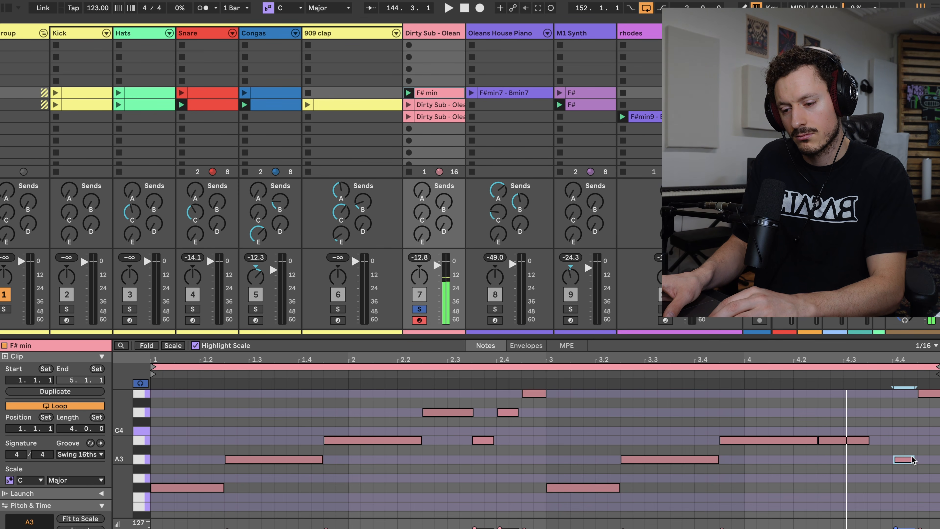
{"action": "left_click", "coordinate": [929, 393]}
{"action": "key", "text": "space"}
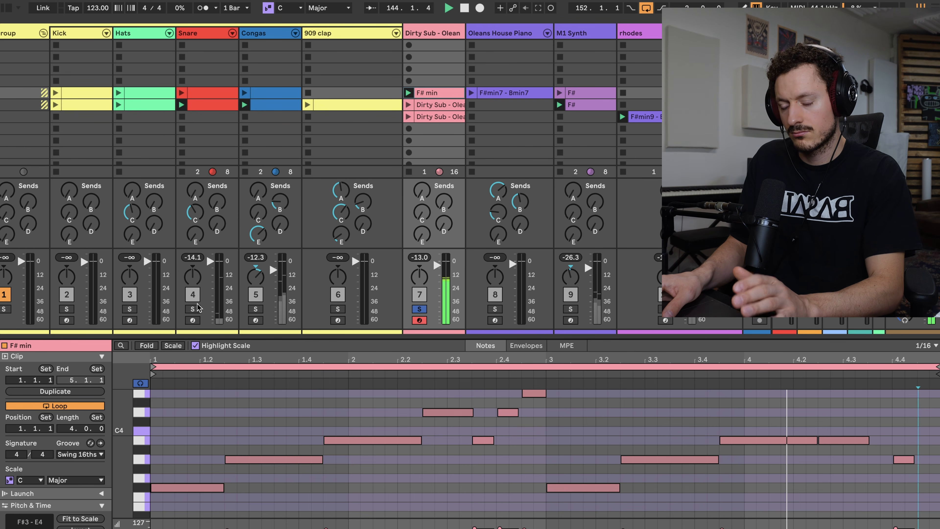
{"action": "key", "text": "space"}
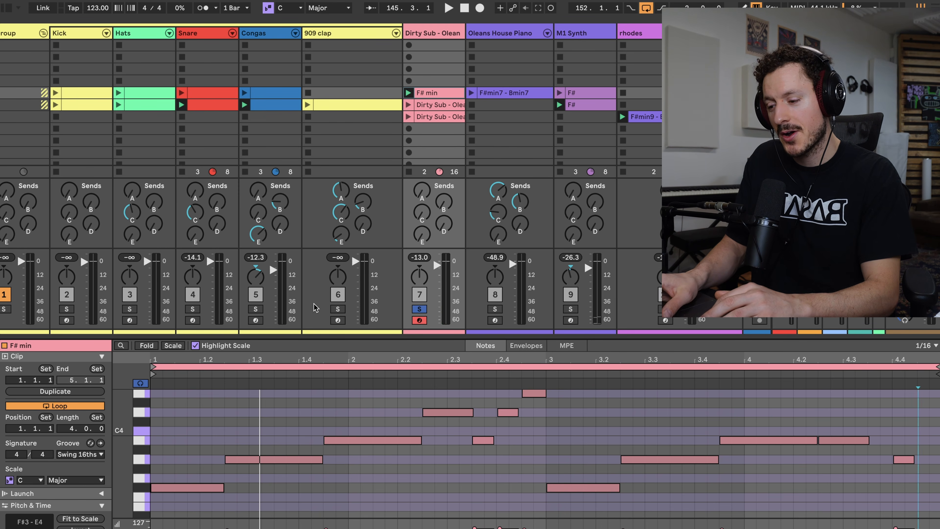
Examine the notes of the scene 6 bass clip and the rhodes chord clip.
{"action": "left_click", "coordinate": [429, 105]}
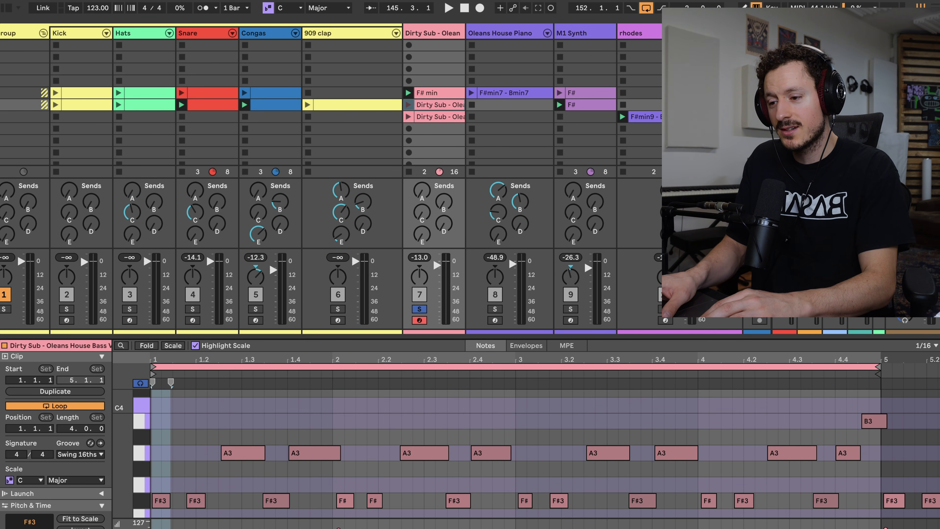
{"action": "left_click", "coordinate": [652, 117]}
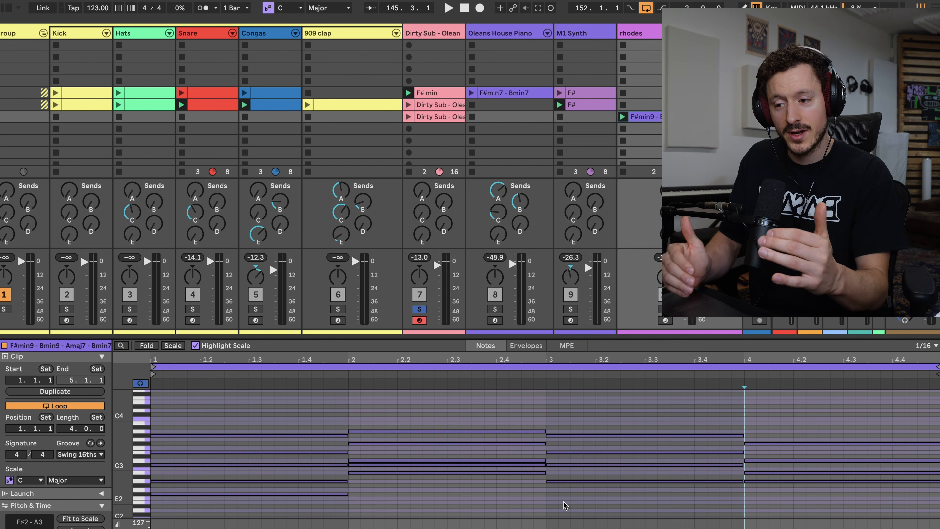
Solo the vocal samples track and launch the scream 2 clip.
{"action": "scroll", "coordinate": [612, 165], "scroll_direction": "down", "scroll_amount": 3}
{"action": "scroll", "coordinate": [613, 164], "scroll_direction": "right", "scroll_amount": 5}
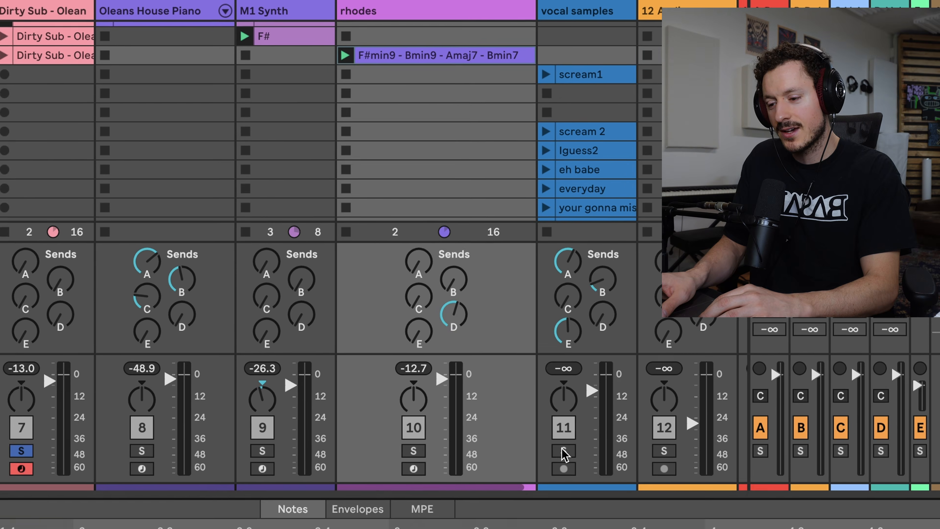
{"action": "left_click", "coordinate": [664, 309]}
{"action": "scroll", "coordinate": [547, 167], "scroll_direction": "down", "scroll_amount": 2}
{"action": "scroll", "coordinate": [544, 148], "scroll_direction": "right", "scroll_amount": 2}
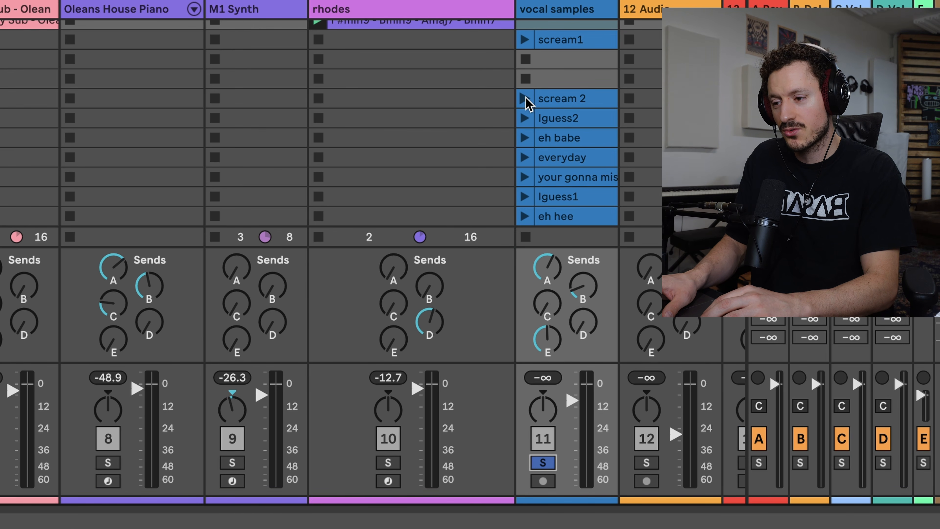
{"action": "left_click", "coordinate": [524, 98]}
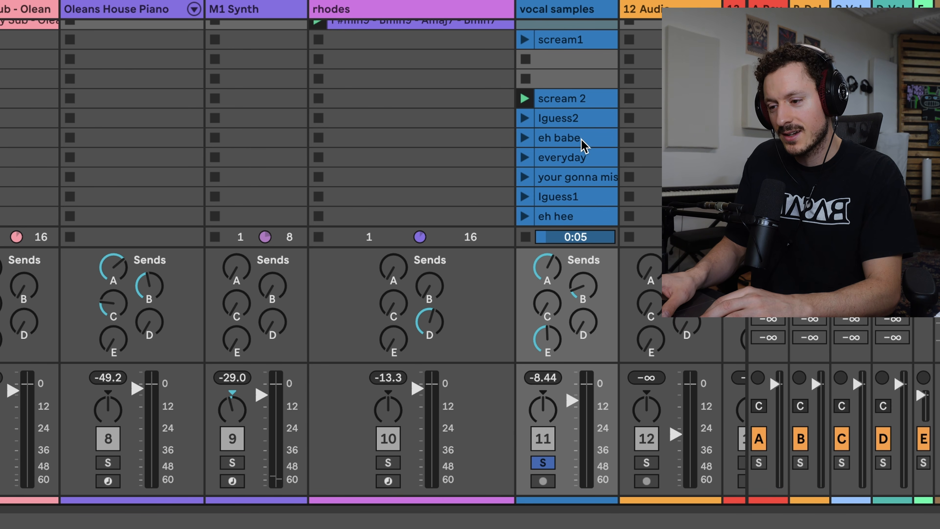
Audition the Iguess1 and Iguess2 clips on the soloed vocal samples track.
{"action": "scroll", "coordinate": [548, 171], "scroll_direction": "right", "scroll_amount": 2}
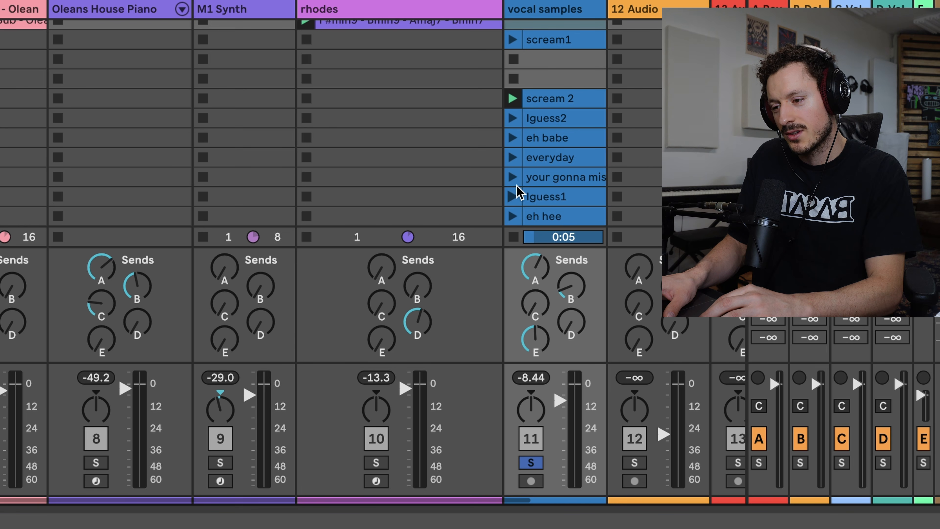
{"action": "left_click", "coordinate": [512, 196]}
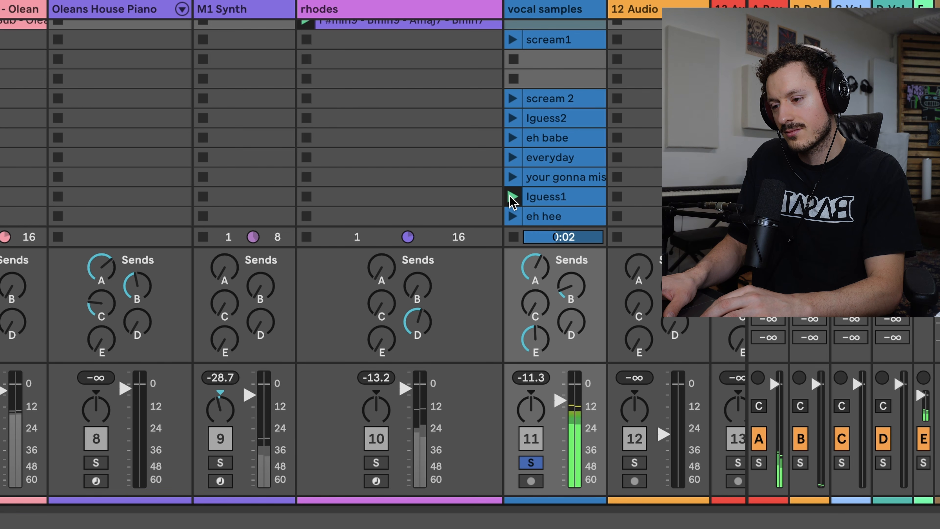
{"action": "left_click", "coordinate": [512, 118]}
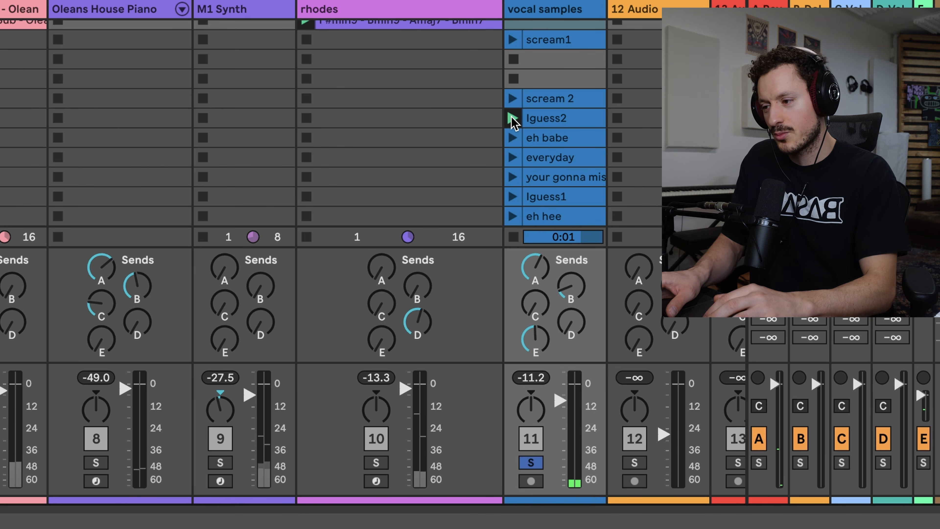
Compare the notes of the house piano's F#min7 - Bmin7 clip with those of the rhodes chord clip, ending on the piano clip.
{"action": "scroll", "coordinate": [307, 181], "scroll_direction": "up", "scroll_amount": 5}
{"action": "scroll", "coordinate": [307, 181], "scroll_direction": "left", "scroll_amount": 5}
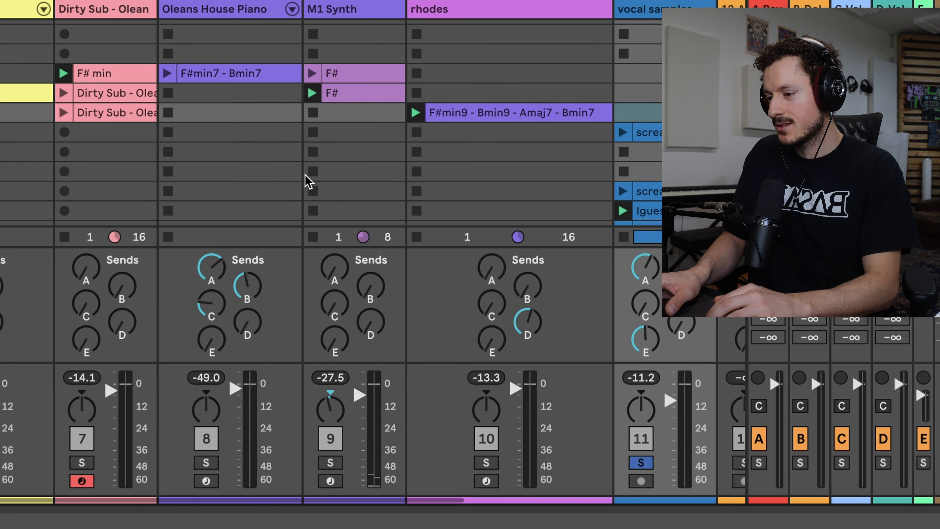
{"action": "scroll", "coordinate": [306, 181], "scroll_direction": "left", "scroll_amount": 5}
{"action": "scroll", "coordinate": [307, 181], "scroll_direction": "up", "scroll_amount": 1}
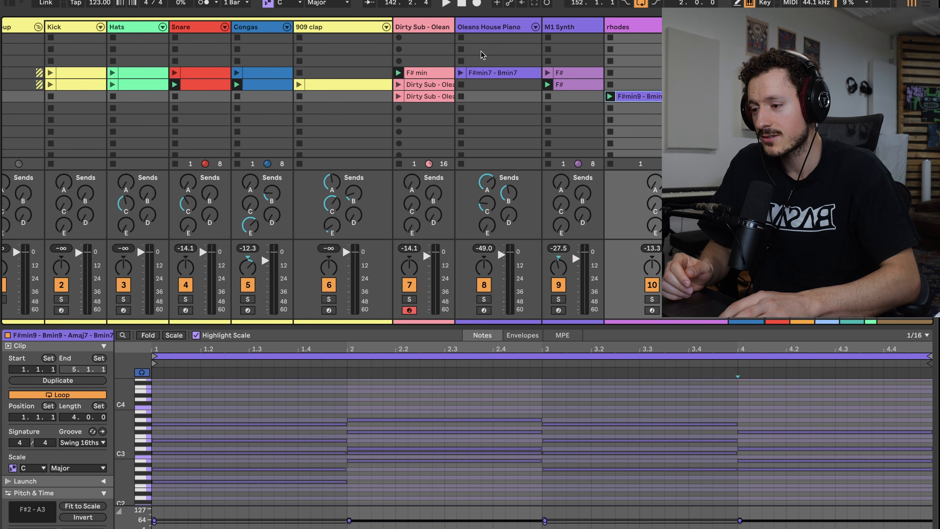
{"action": "left_click", "coordinate": [478, 76]}
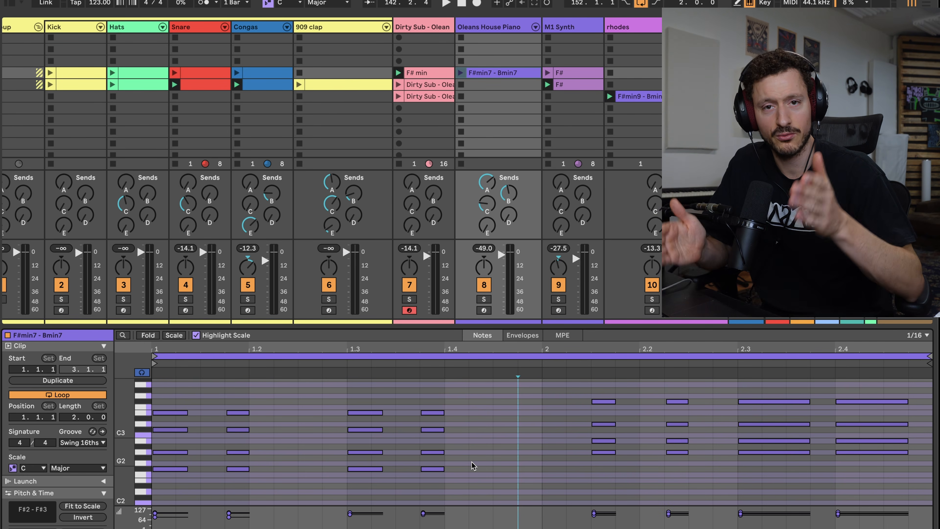
{"action": "left_click", "coordinate": [652, 97]}
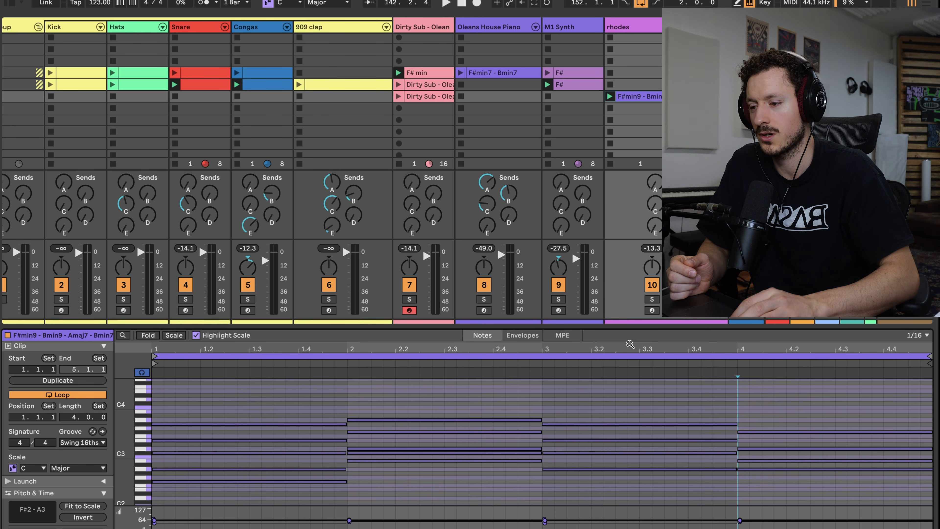
{"action": "left_click", "coordinate": [514, 73]}
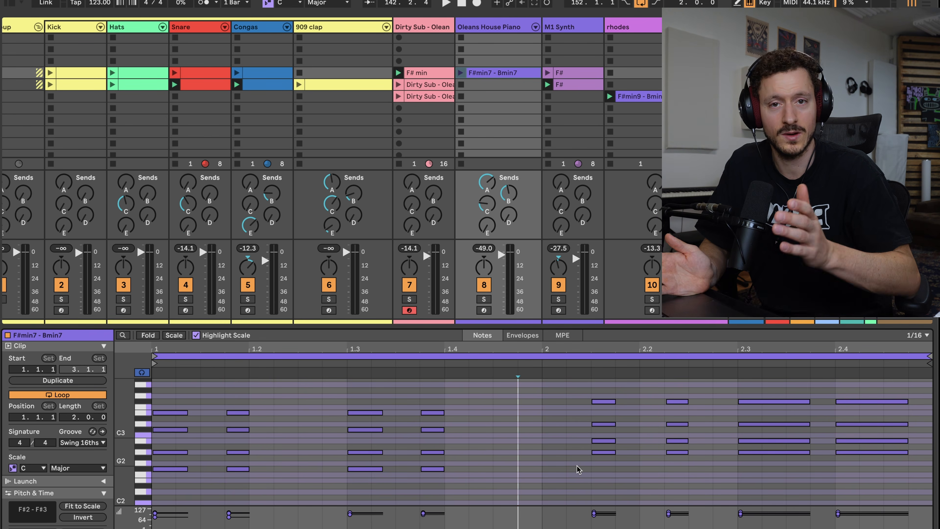